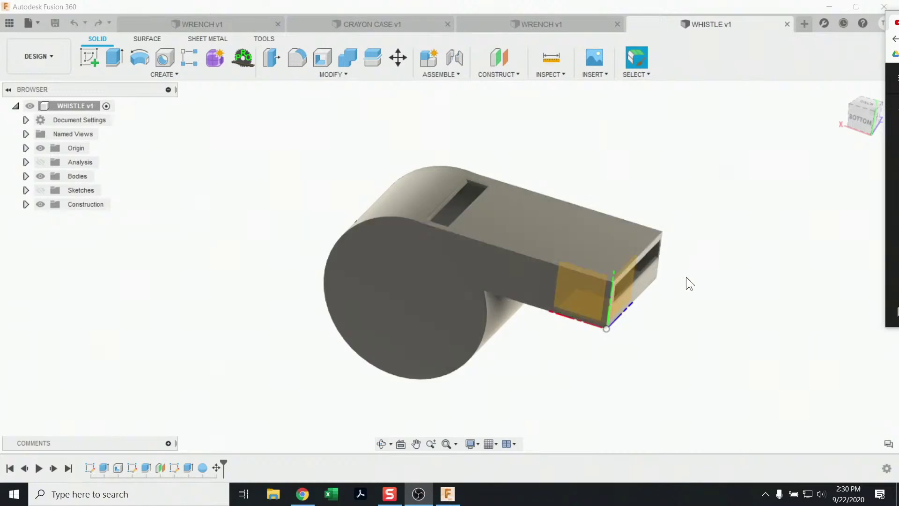
Review the open wrench, crayon case and whistle designs, and inspect the crayon case model from different angles
click(540, 25)
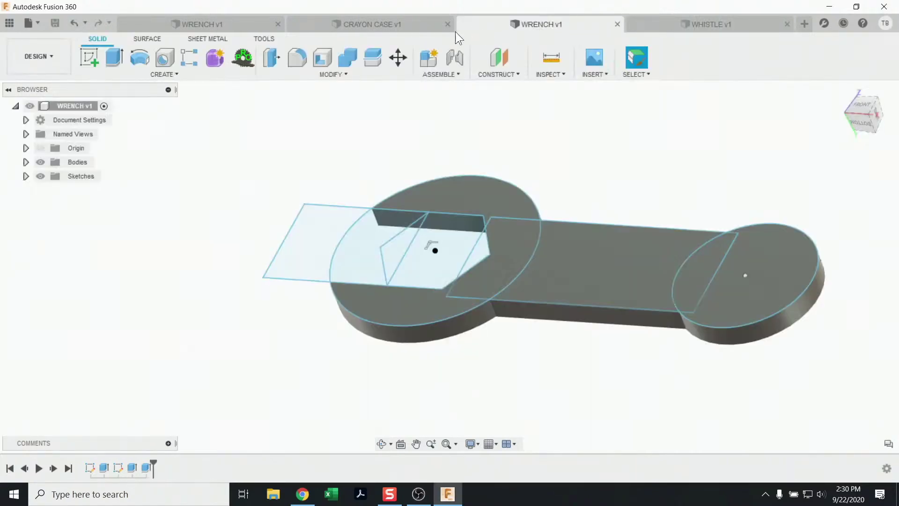
click(404, 23)
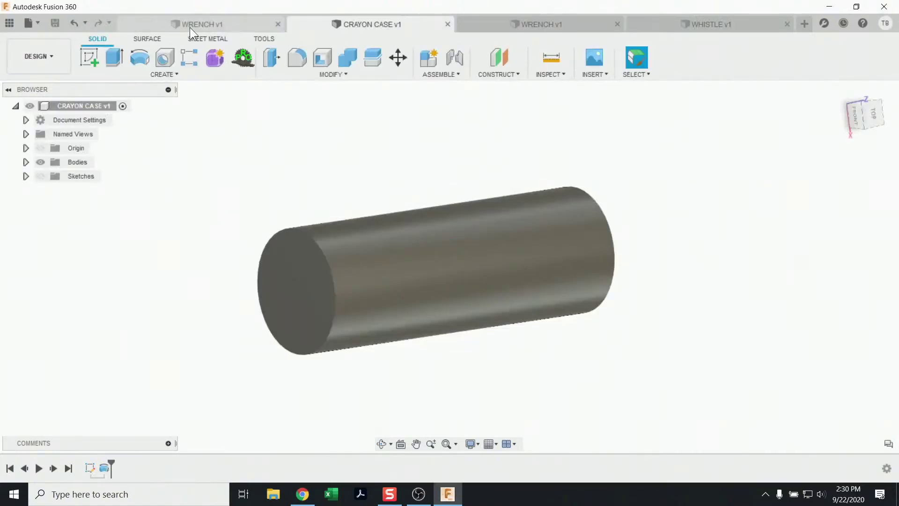
click(541, 24)
click(748, 25)
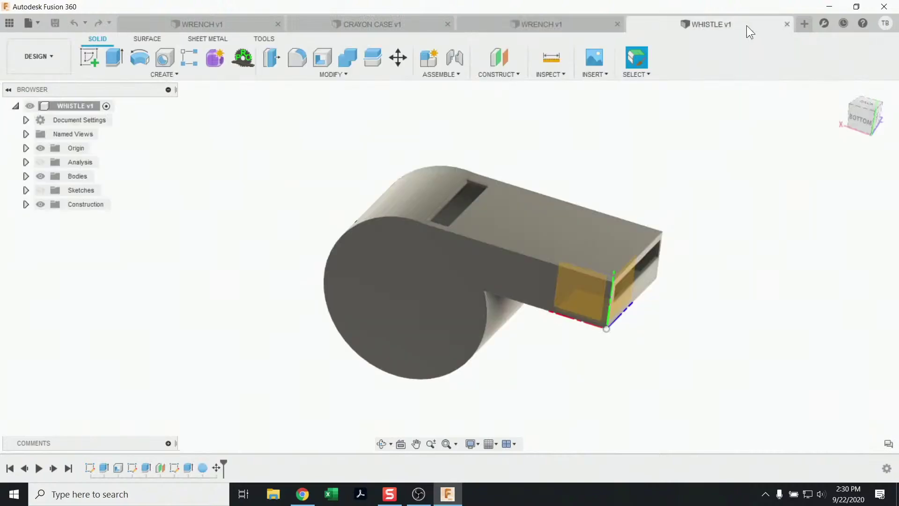
click(370, 23)
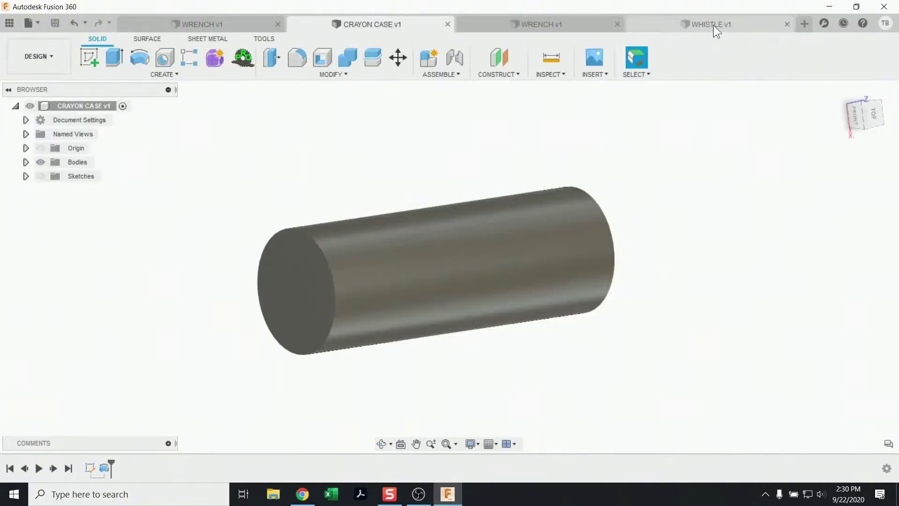
shift+middle_drag(676, 66, 577, 140)
shift+middle_drag(569, 181, 616, 163)
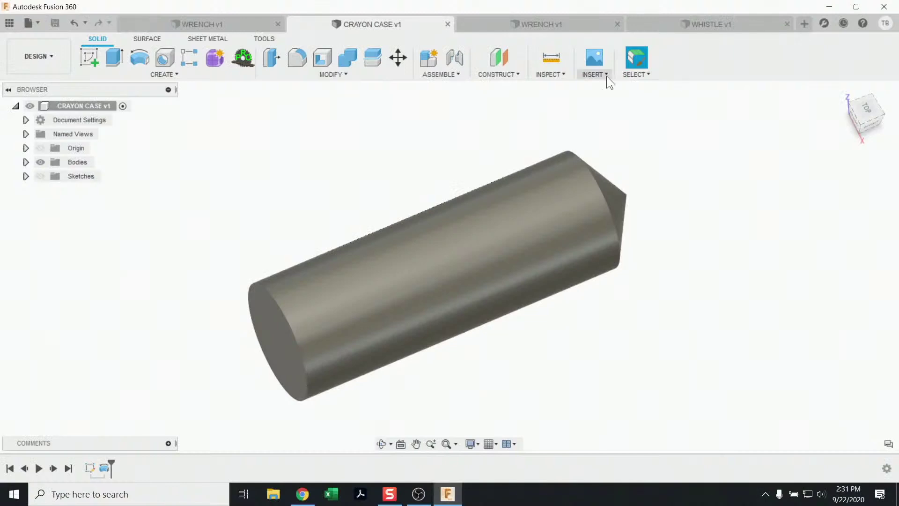
Create a new design and start a sketch on the front (XZ) origin plane
click(804, 23)
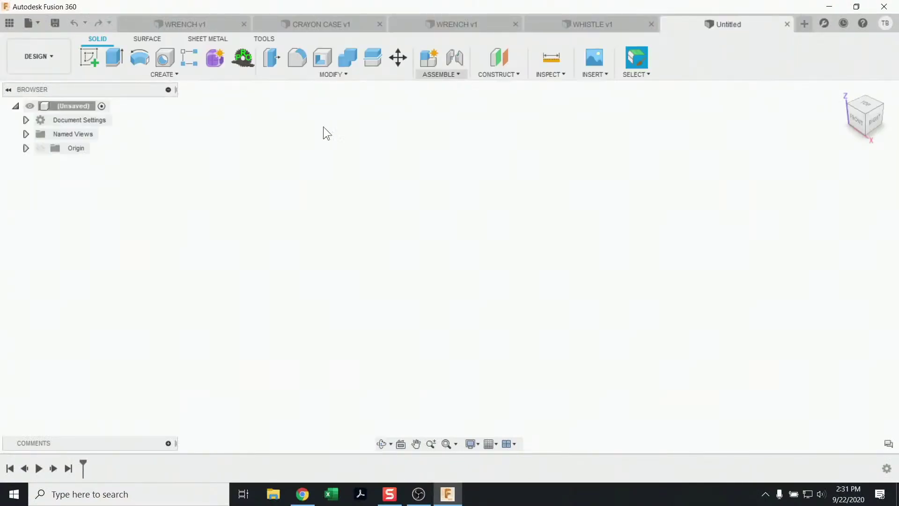
click(30, 22)
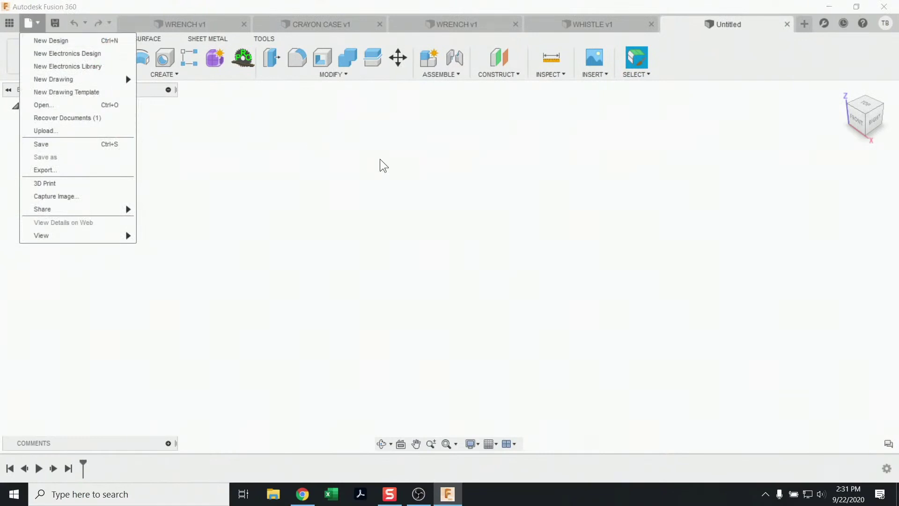
click(392, 179)
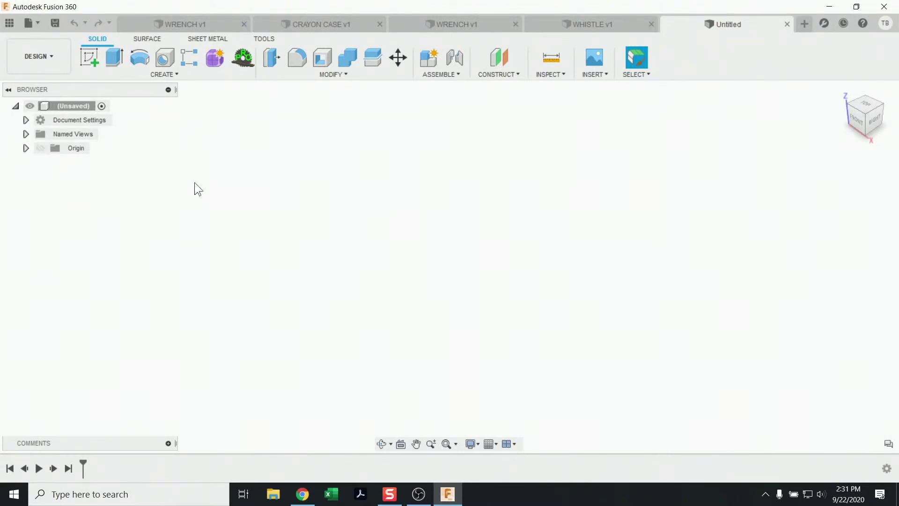
click(88, 58)
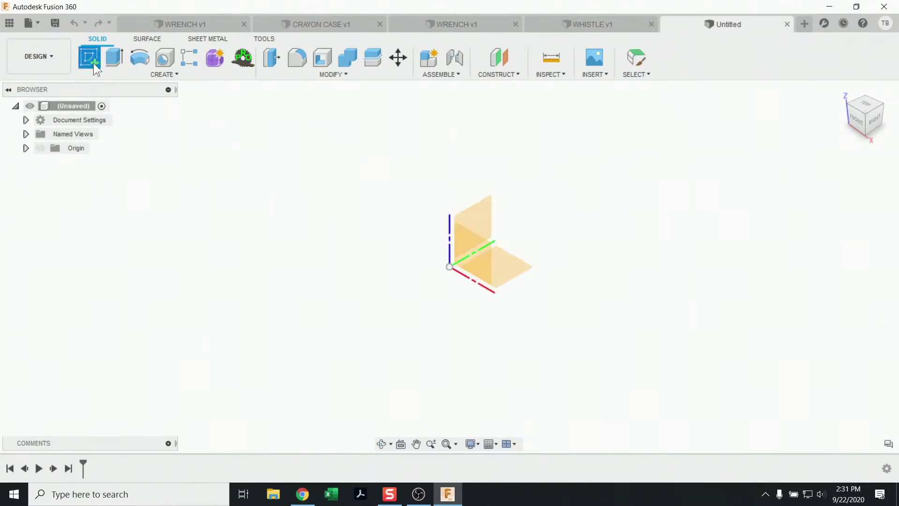
click(476, 249)
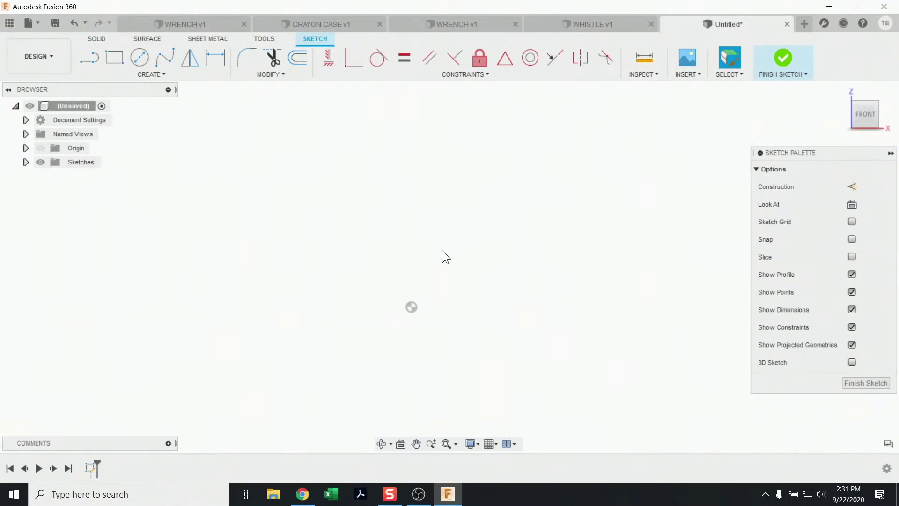
Sketch a center-diameter circle of about 105 mm centered on the origin
click(141, 57)
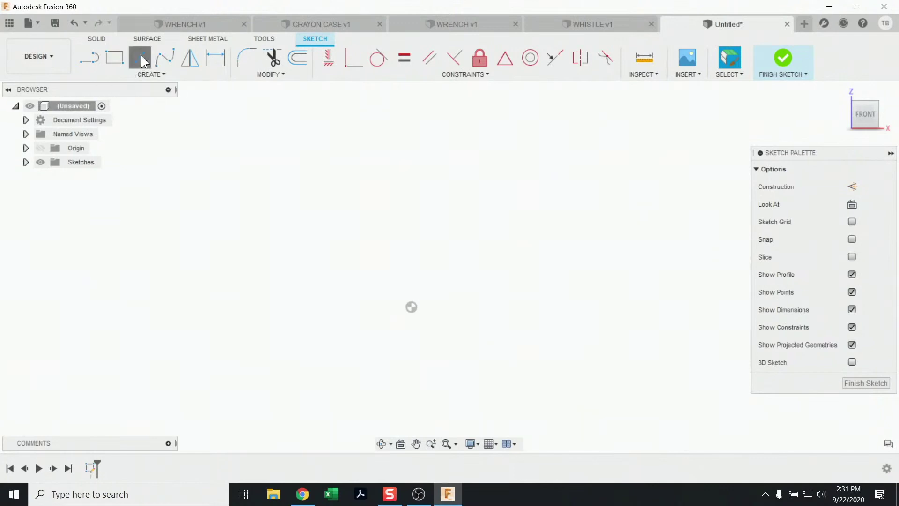
click(412, 306)
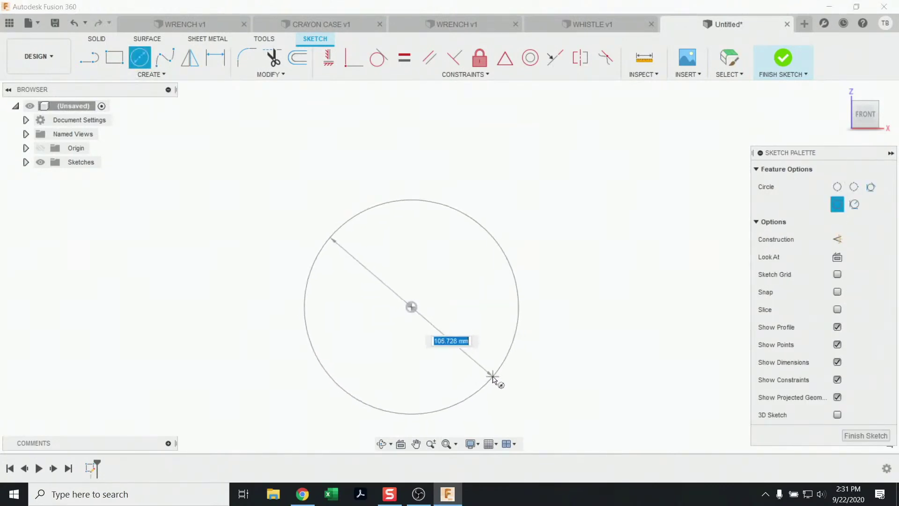
click(494, 373)
scroll(525, 346, up, 2)
scroll(546, 324, down, 4)
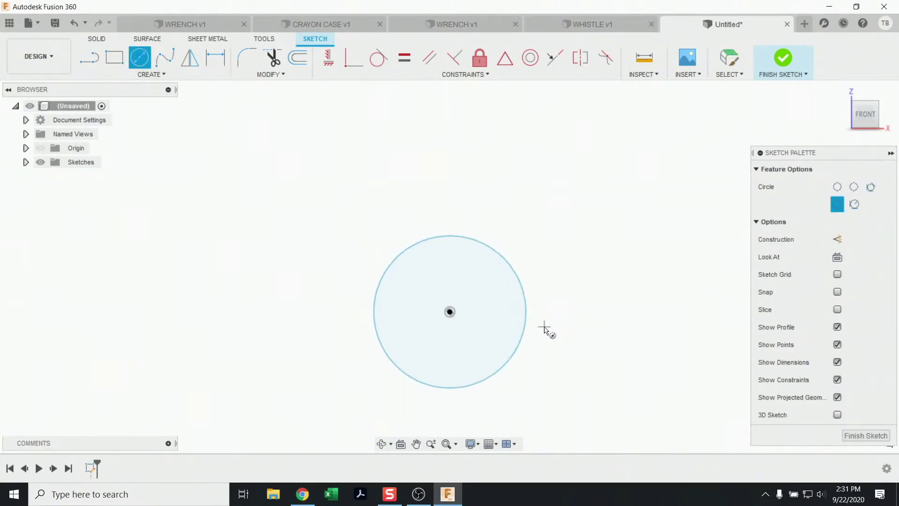
scroll(547, 330, up, 2)
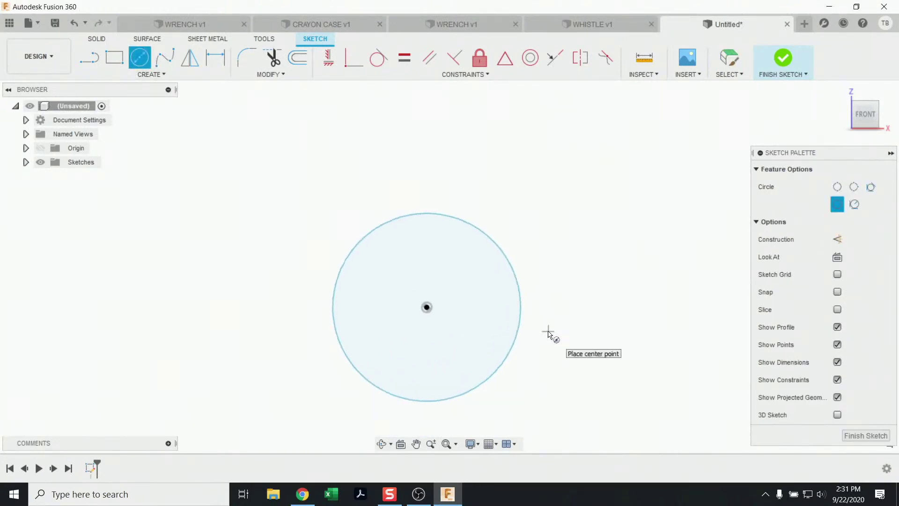
Sketch a horizontal rectangle about 121 mm long that starts inside the circle and extends past its right side
click(114, 57)
click(476, 276)
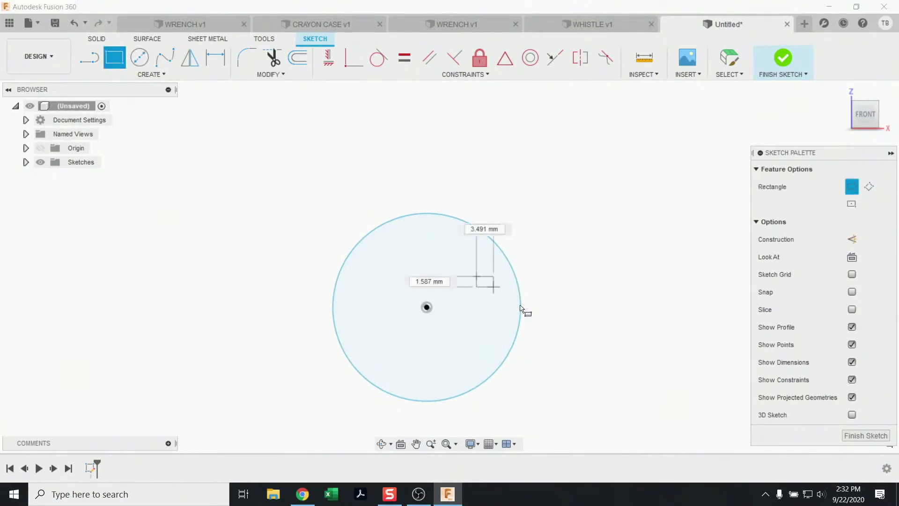
click(699, 341)
scroll(698, 344, up, 2)
scroll(695, 343, down, 4)
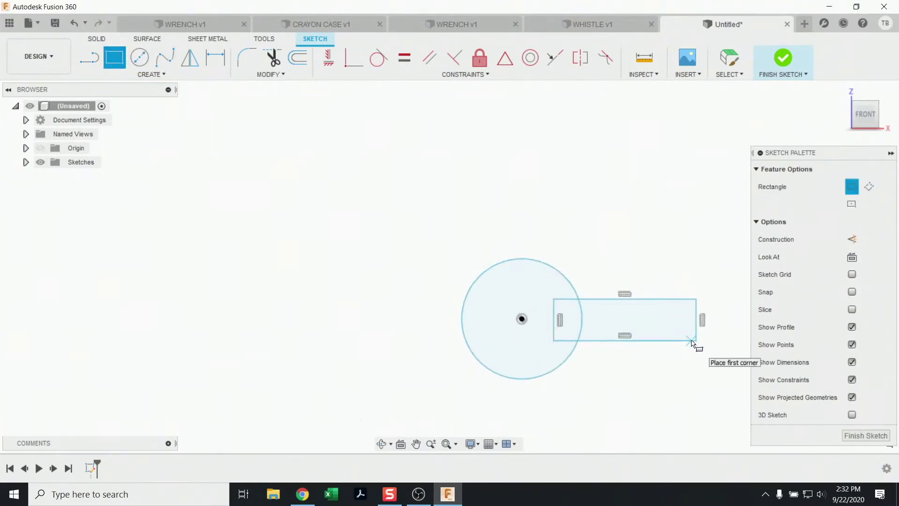
Examine the circle and rectangle sketch from tilted, home and front views, ending in the front view
mouse_move(692, 342)
shift+middle_down()
mouse_move(681, 321)
mouse_move(458, 272)
mouse_move(552, 231)
mouse_move(556, 333)
mouse_move(583, 307)
shift+middle_up()
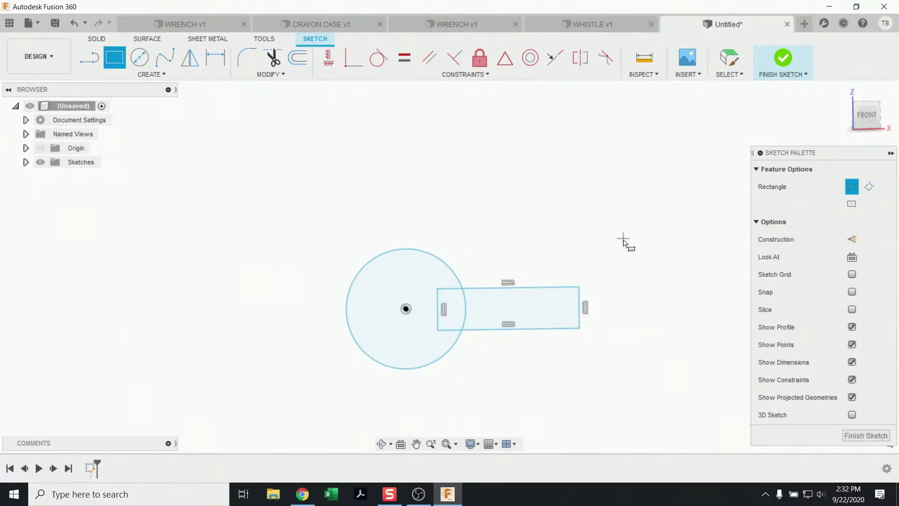
click(870, 117)
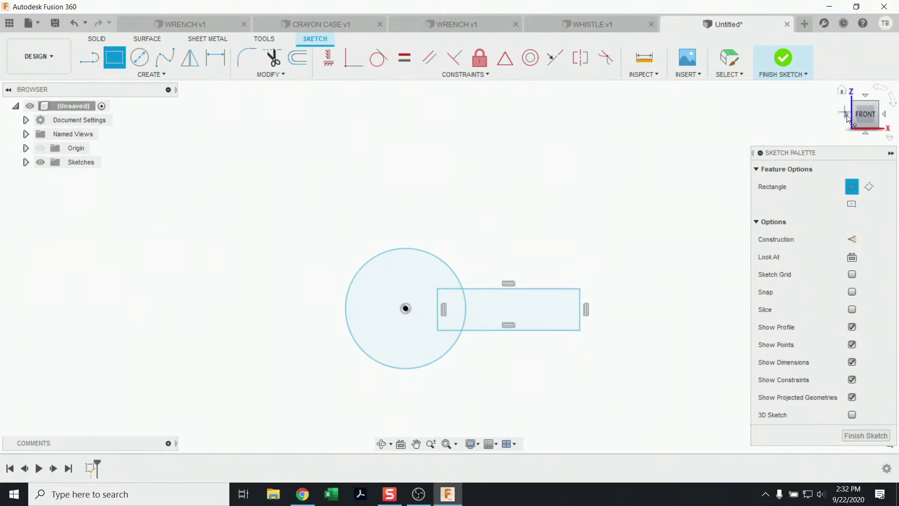
click(842, 90)
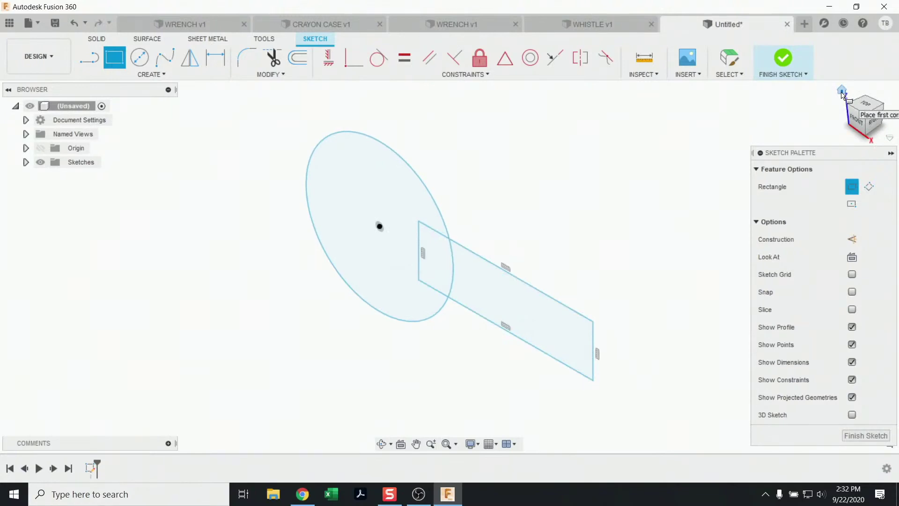
click(860, 122)
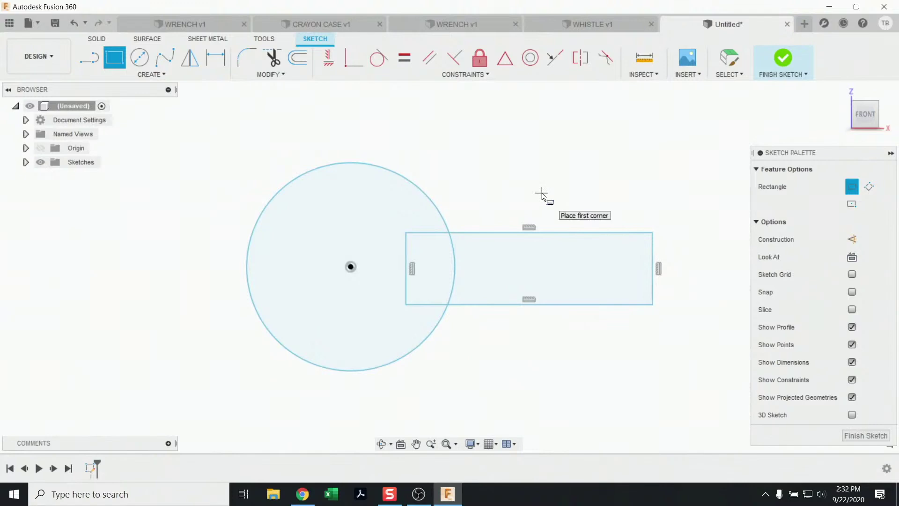
scroll(542, 195, up, 3)
scroll(542, 194, down, 3)
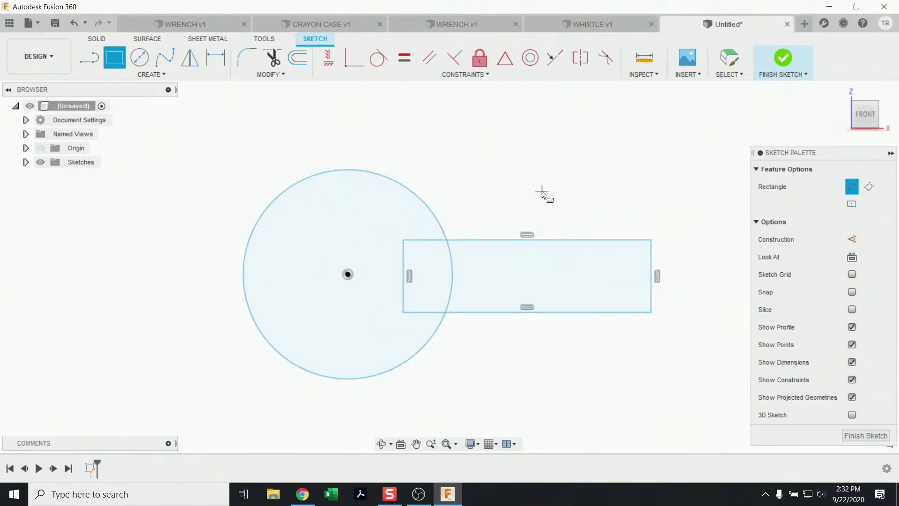
mouse_move(546, 195)
shift+middle_down()
mouse_move(588, 201)
mouse_move(530, 235)
mouse_move(505, 227)
shift+middle_up()
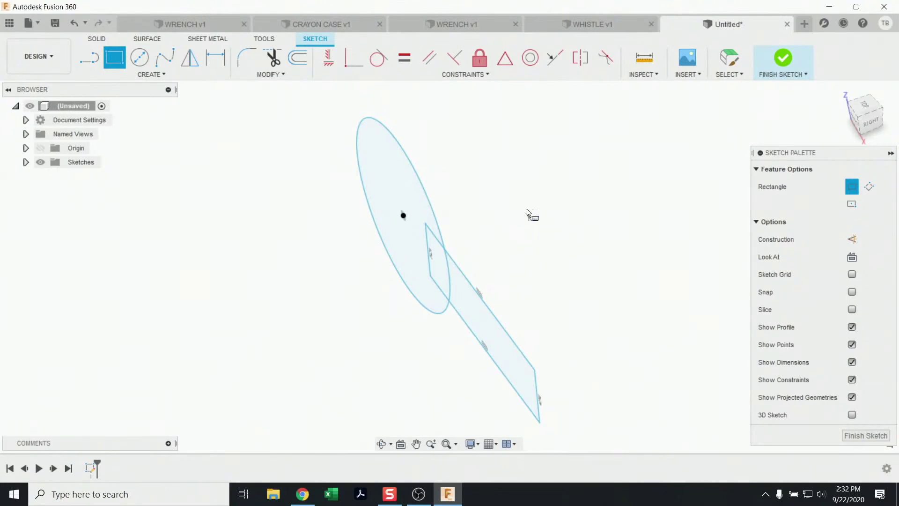
click(845, 94)
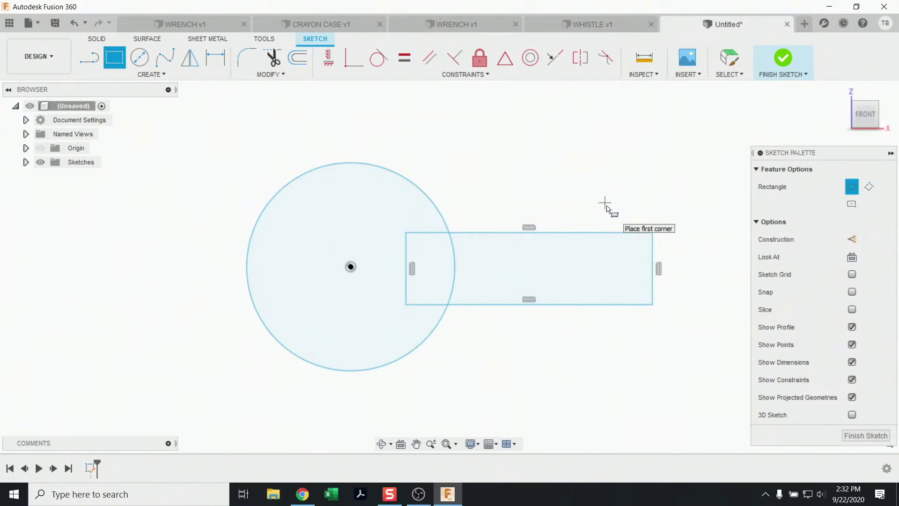
Leave the Rectangle tool and make the rectangle taller by moving its upper edge up and its lower edge down
key(Escape)
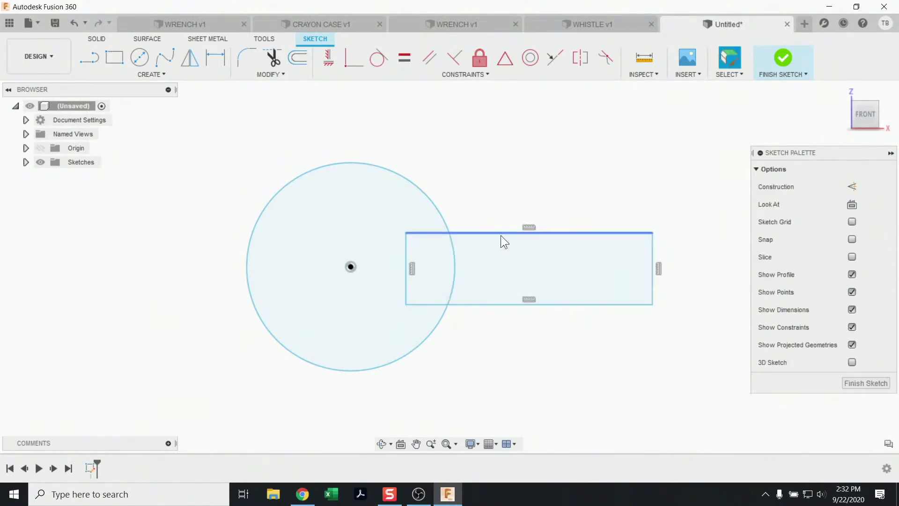
drag(501, 232, 507, 215)
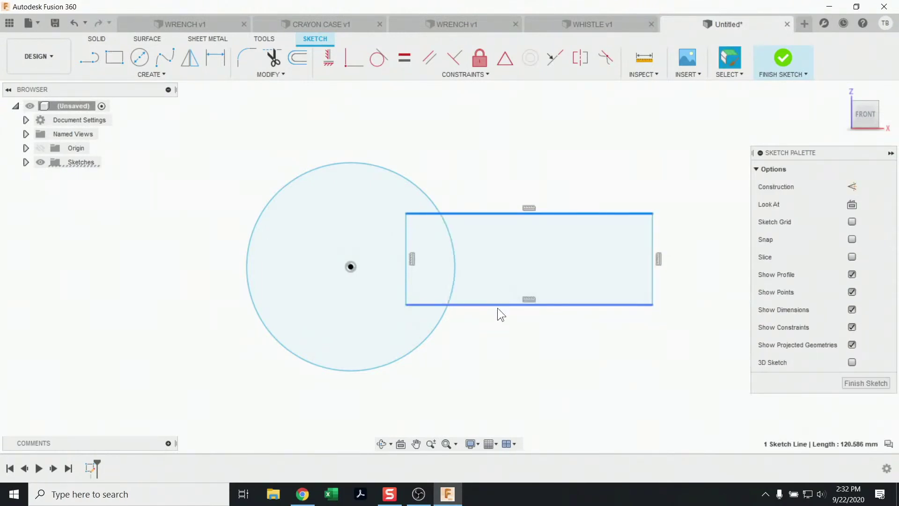
drag(497, 308, 501, 334)
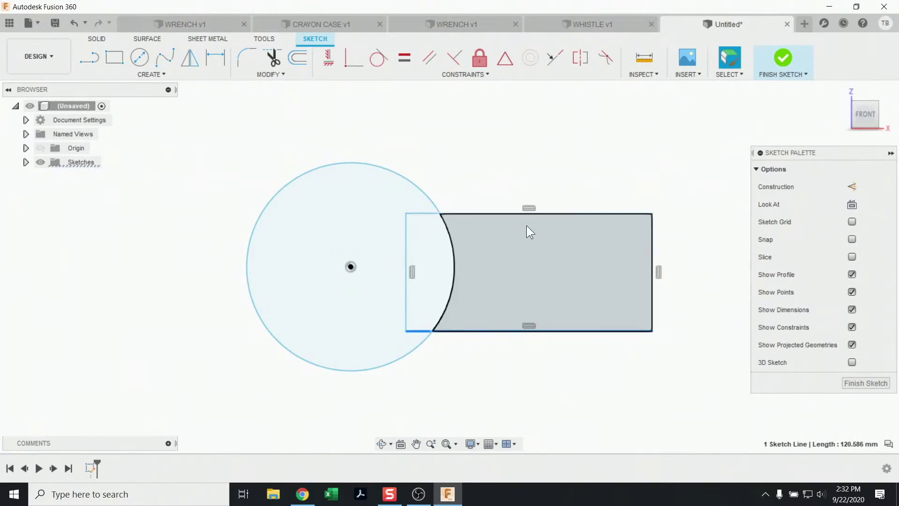
drag(519, 216, 520, 198)
click(460, 153)
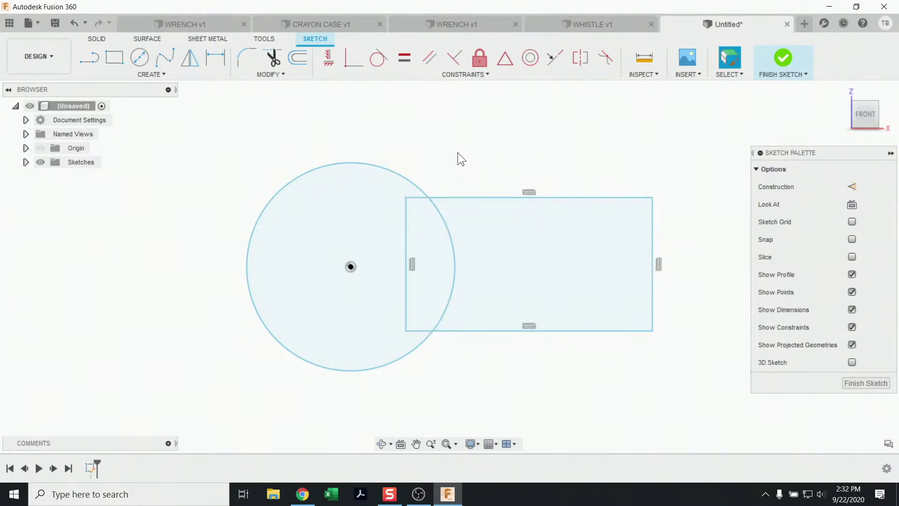
Sketch a smaller second circle centered just beyond the rectangle's right end and overlapping it, and finish the sketch
click(142, 59)
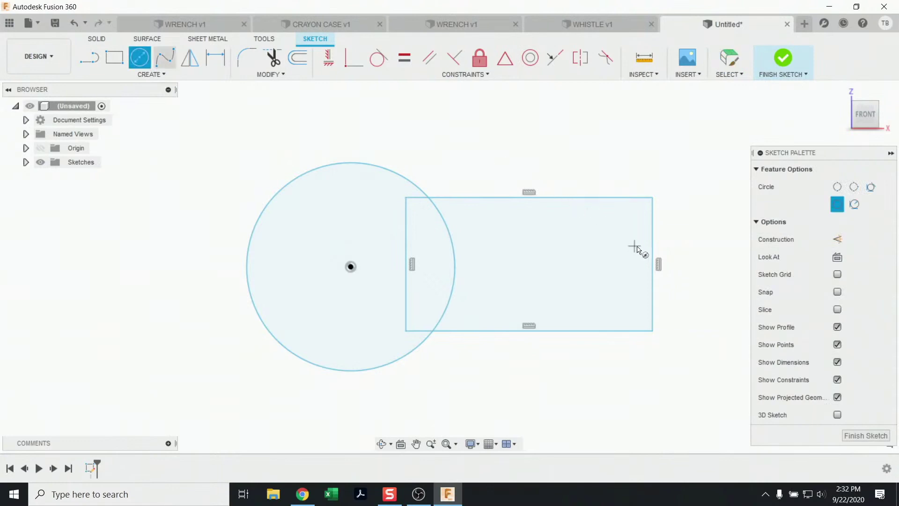
click(683, 264)
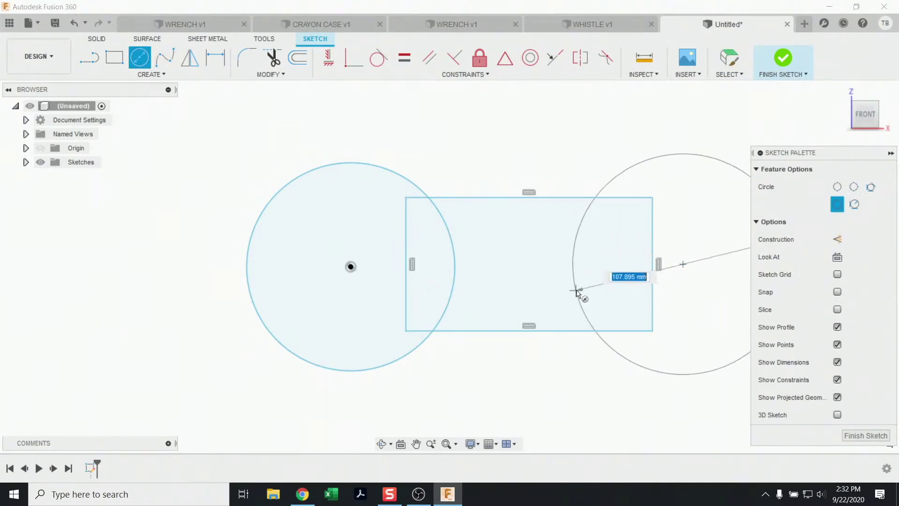
click(598, 286)
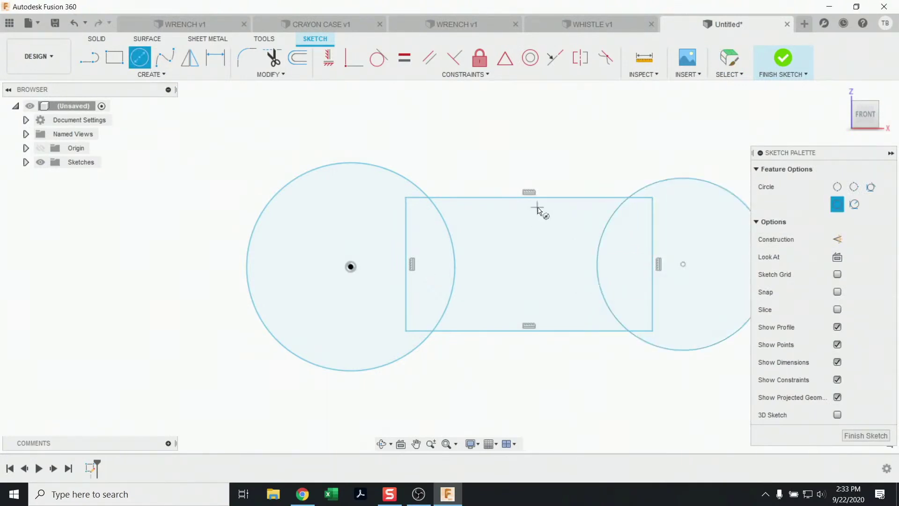
scroll(546, 297, down, 2)
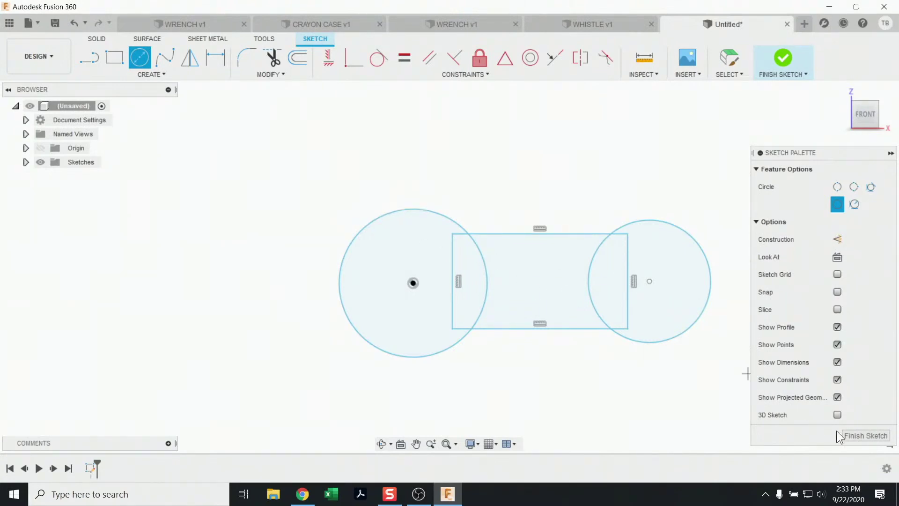
click(855, 435)
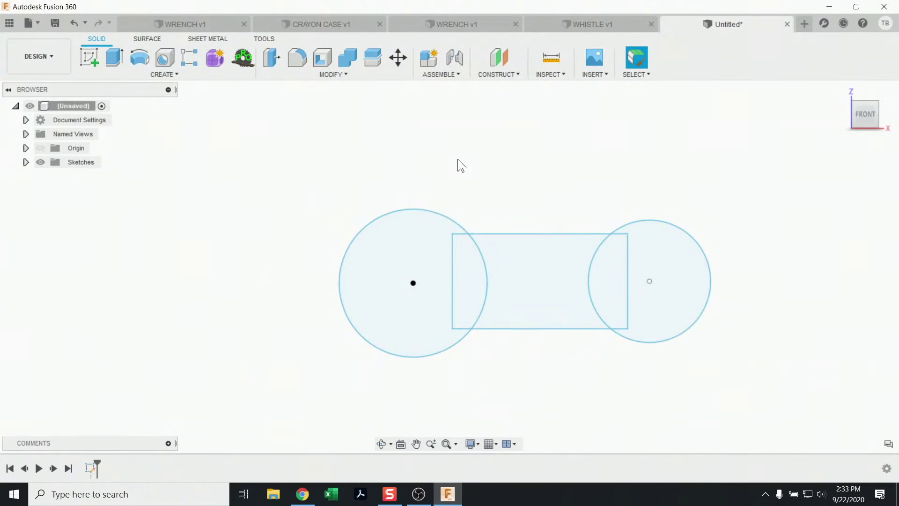
Extrude all five profiles of the two circles and rectangle by -30 mm as a new body
click(112, 60)
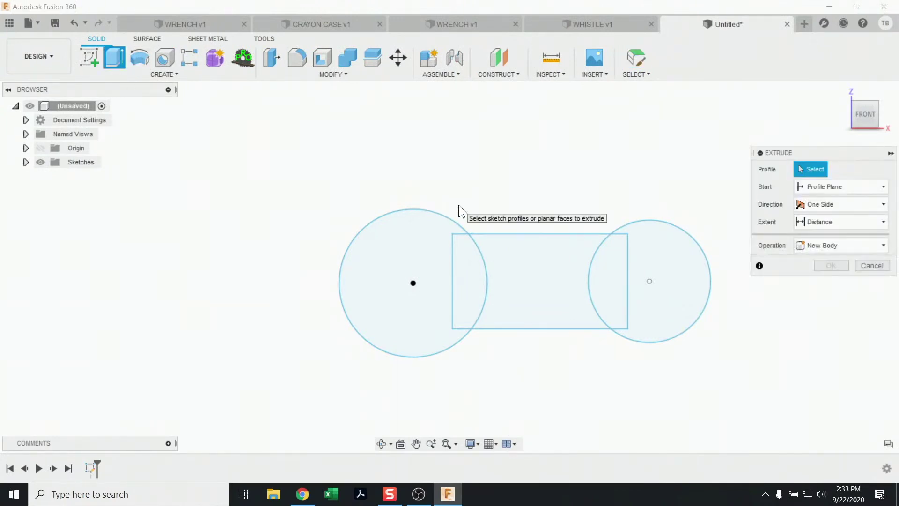
click(405, 254)
click(479, 274)
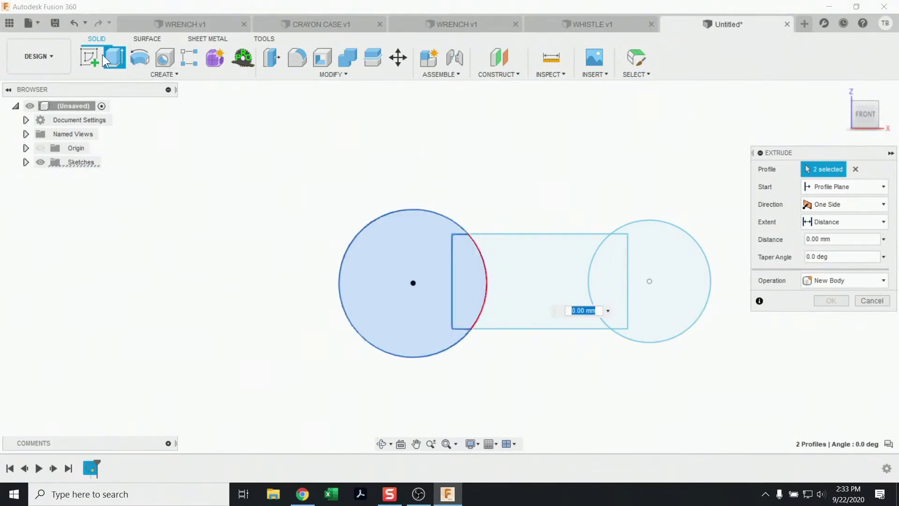
click(527, 284)
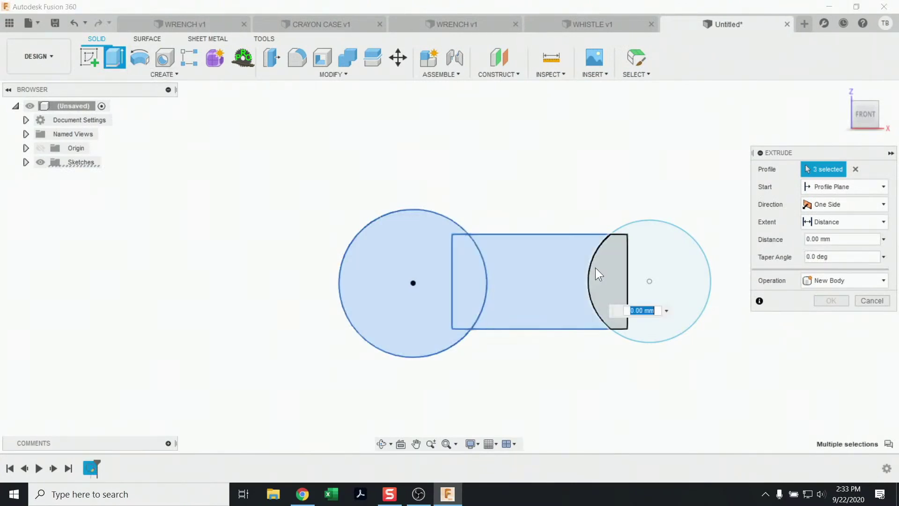
click(597, 267)
click(657, 262)
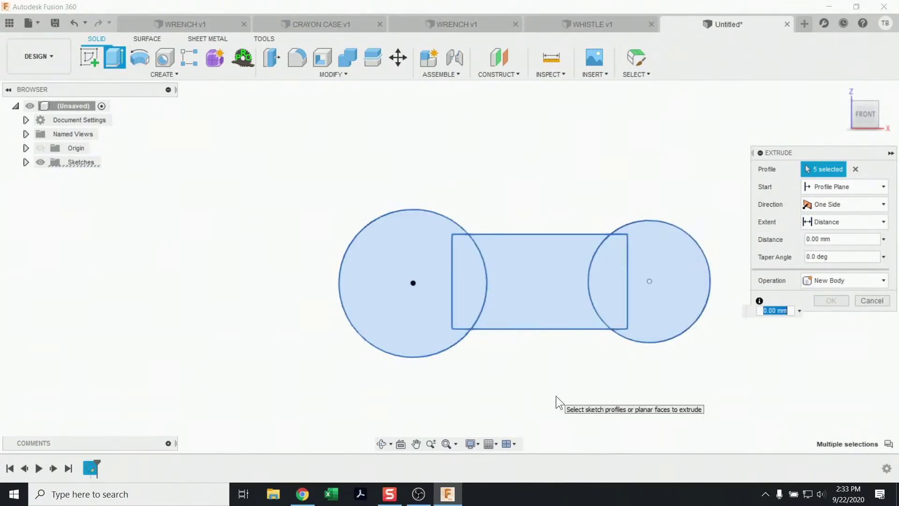
mouse_move(555, 395)
shift+middle_down()
mouse_move(538, 337)
mouse_move(518, 367)
mouse_move(668, 302)
shift+middle_up()
drag(669, 303, 661, 256)
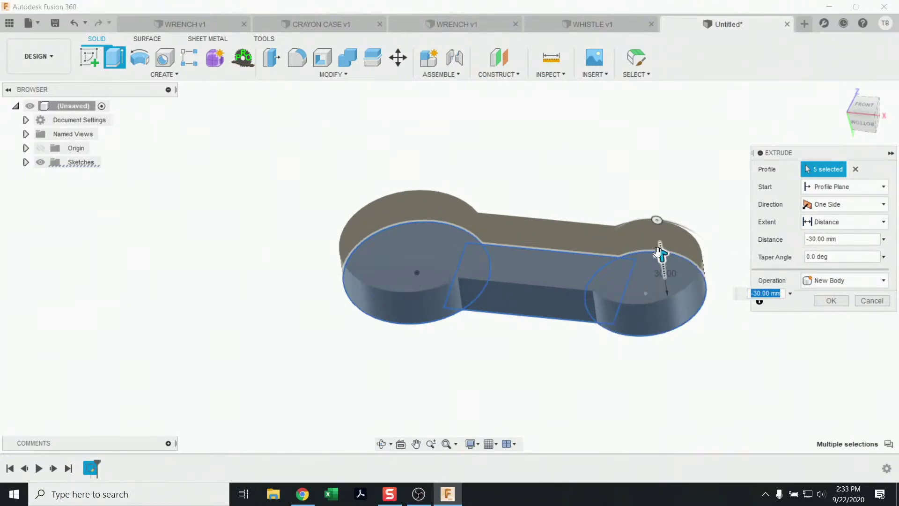
mouse_move(656, 257)
mouse_down()
mouse_move(653, 231)
mouse_move(661, 255)
mouse_up()
click(833, 302)
On the wrench's large flat face, sketch a six-sided circumscribed polygon of about 30 mm radius centered on the larger round end
click(382, 444)
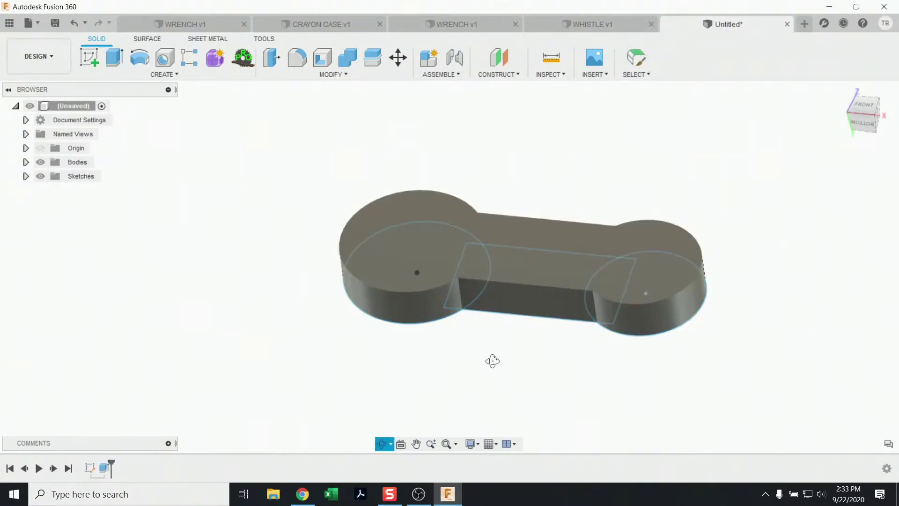
mouse_move(492, 361)
mouse_down()
mouse_move(497, 407)
mouse_move(504, 372)
mouse_move(584, 342)
mouse_move(472, 387)
mouse_move(491, 375)
mouse_up()
key(Escape)
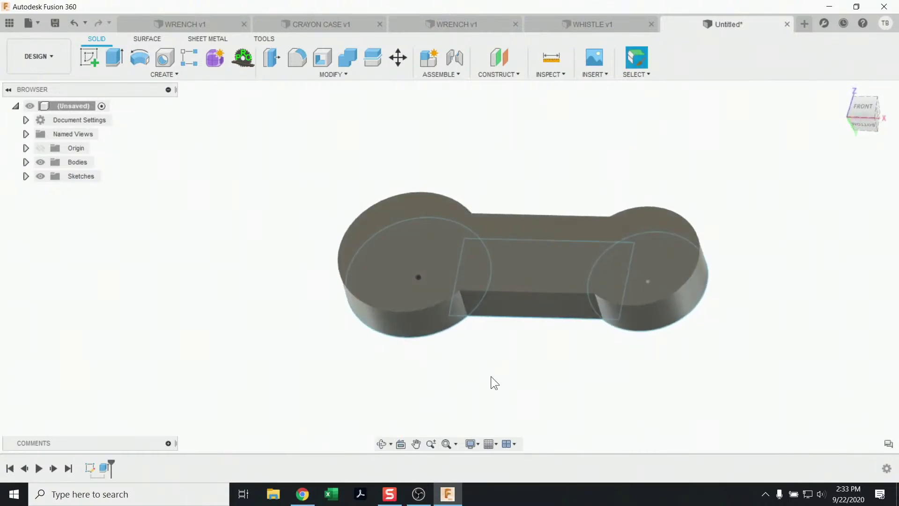
click(411, 256)
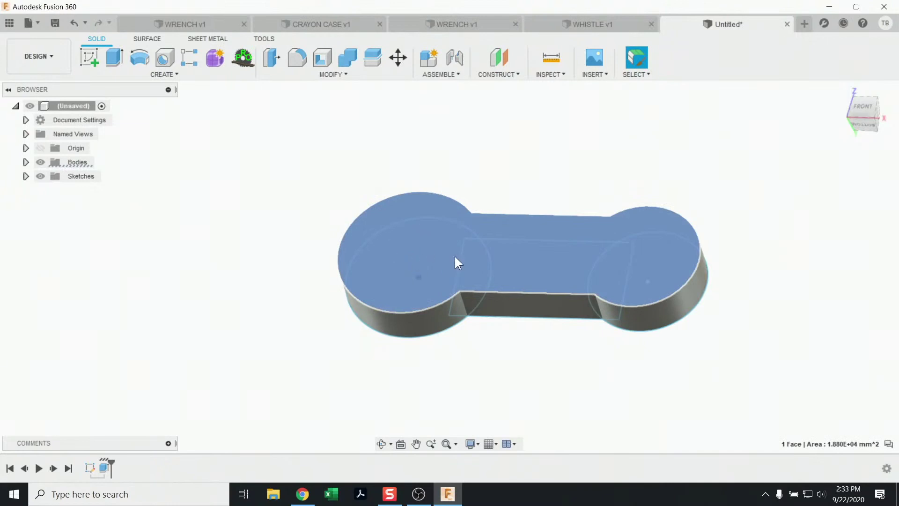
click(89, 56)
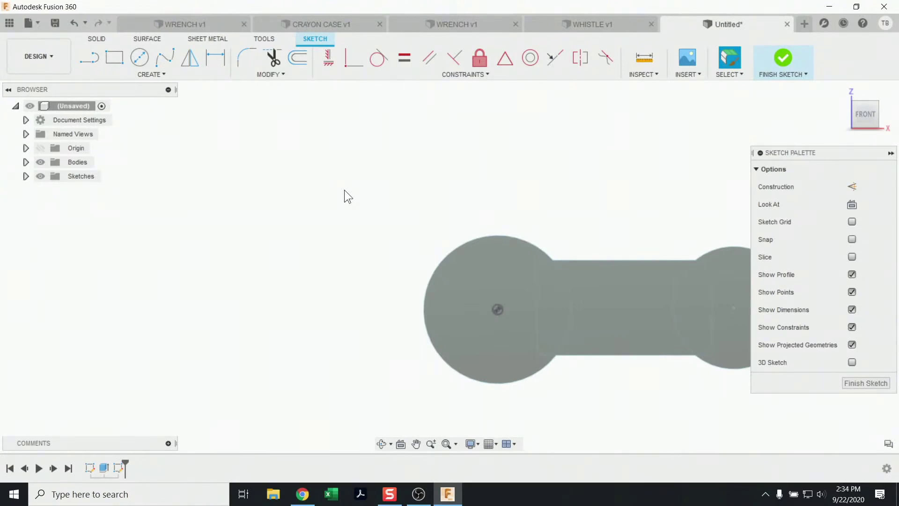
key(s)
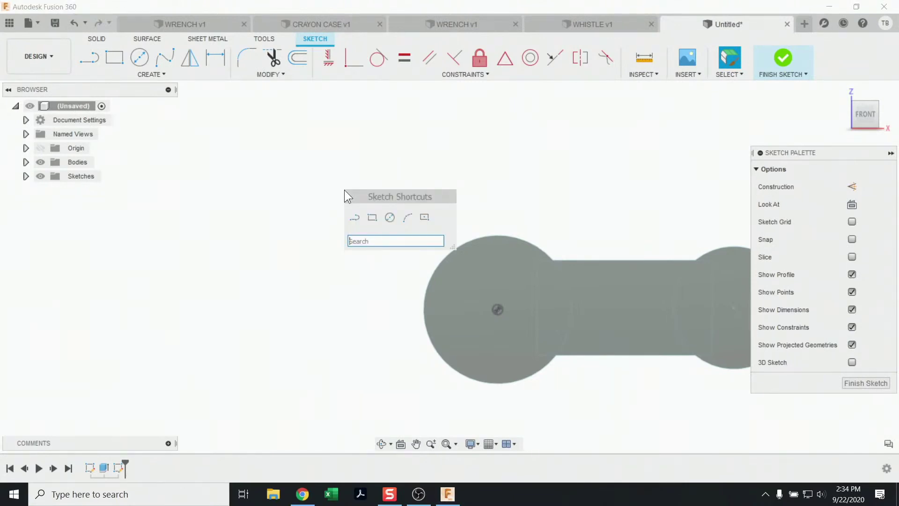
text(poly)
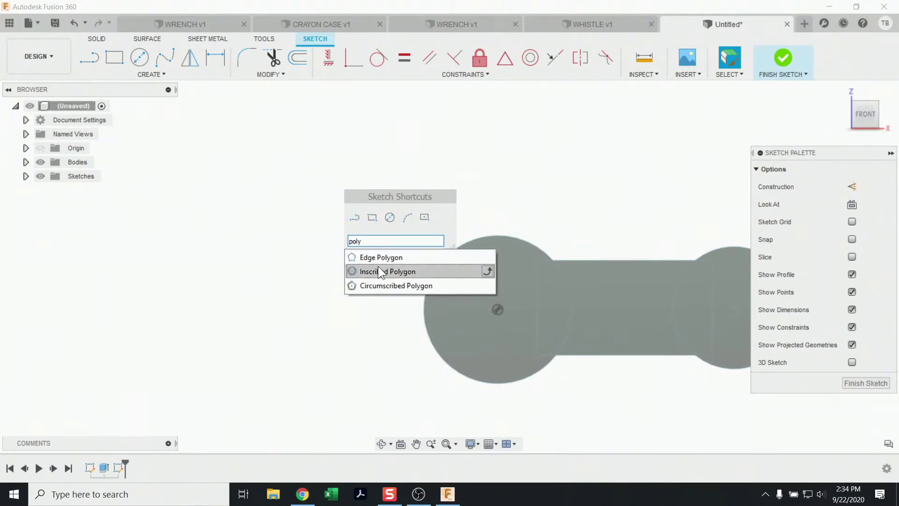
click(389, 283)
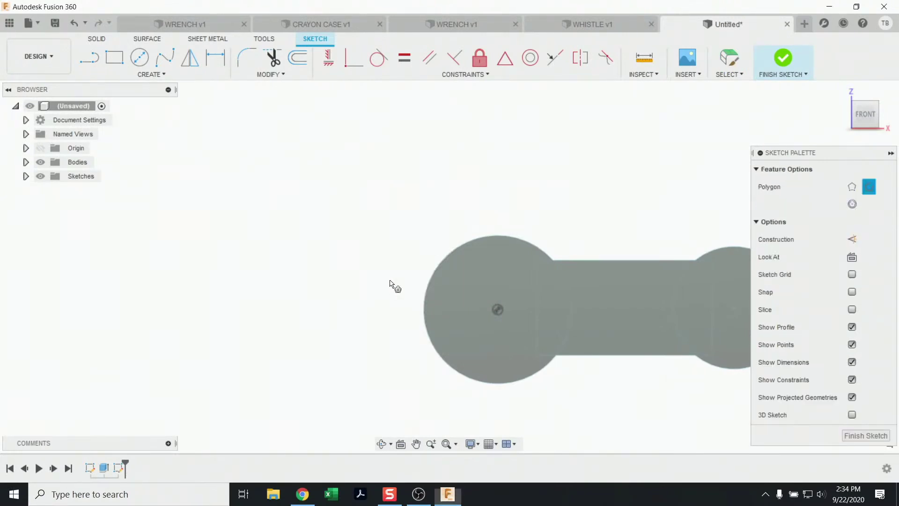
click(498, 310)
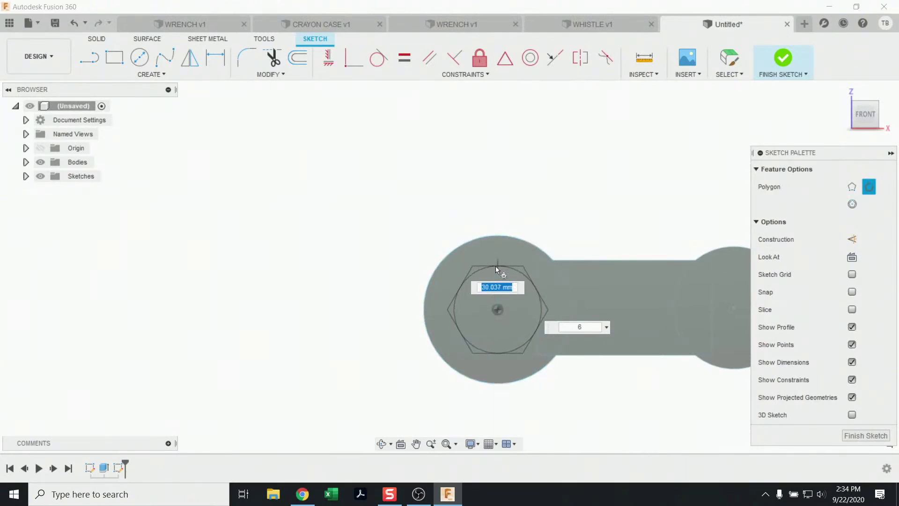
click(495, 267)
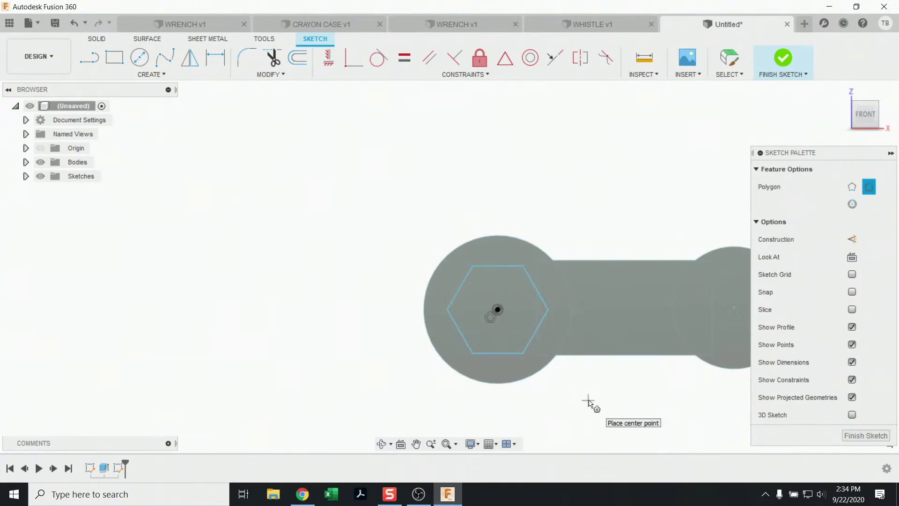
Sketch a rectangle about 68 by 60 mm from the hexagon's upper-left corner out past the larger head's left edge, and finish the sketch
scroll(588, 400, up, 2)
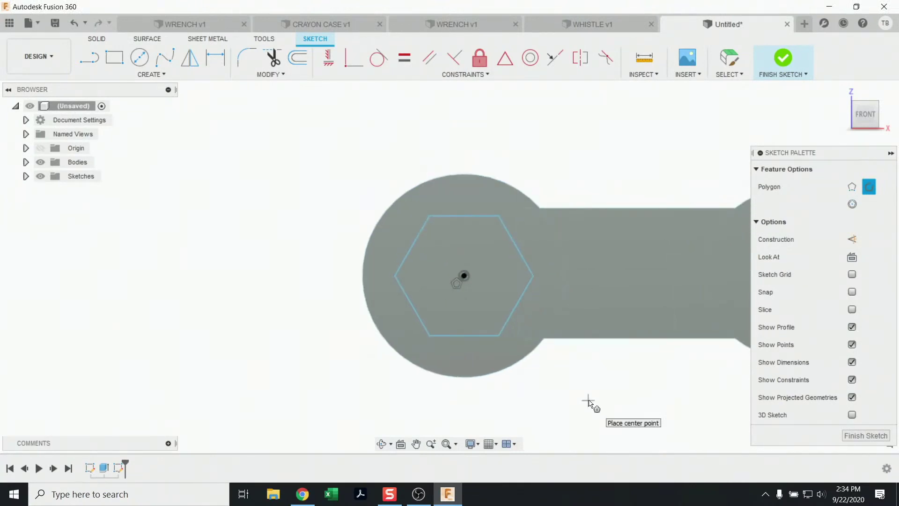
click(114, 57)
click(430, 216)
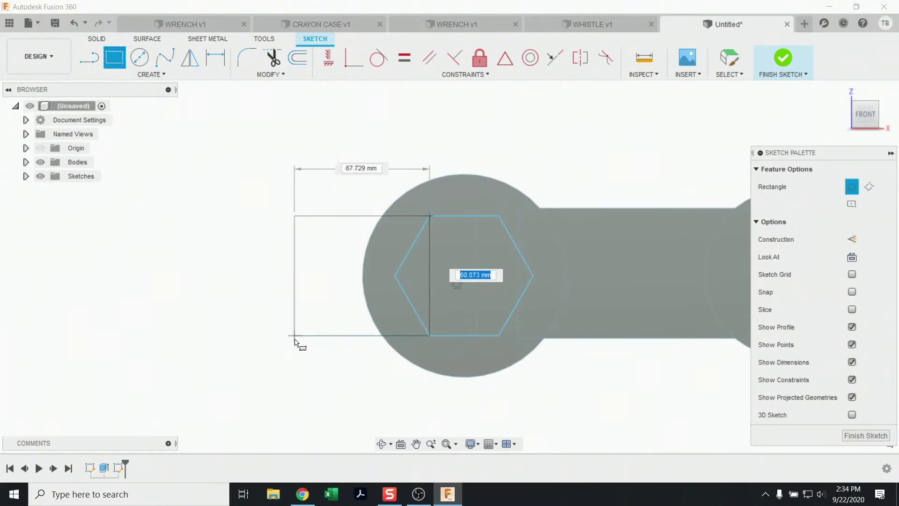
click(297, 336)
key(Escape)
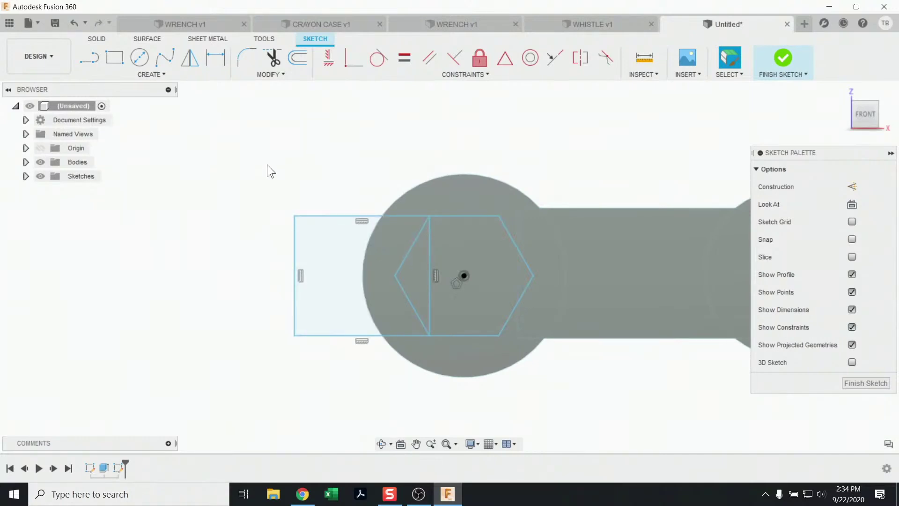
click(869, 384)
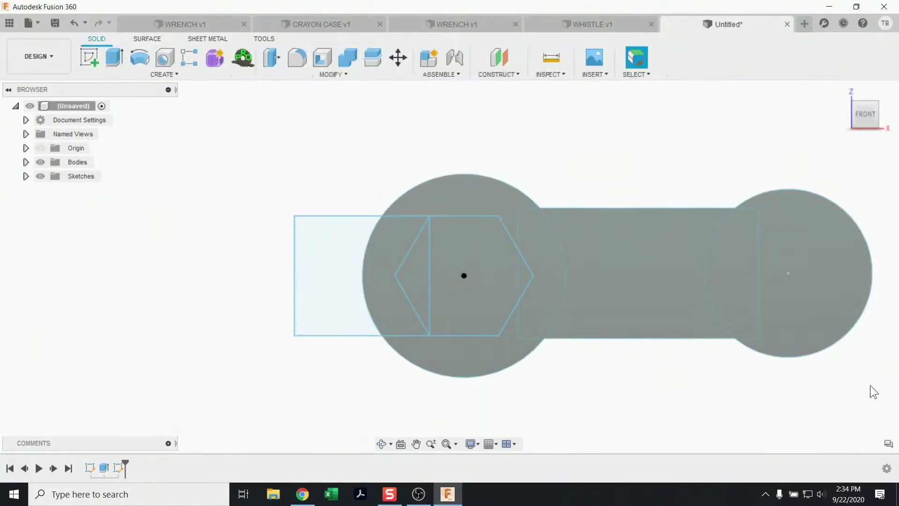
Set up a Cut extrusion of both hexagon parts and the adjoining rectangle area inside the larger head
click(114, 56)
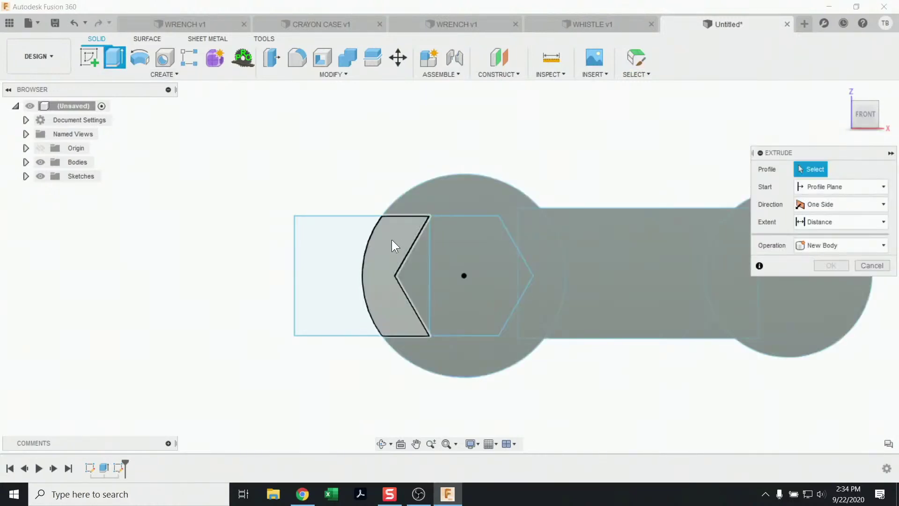
click(488, 240)
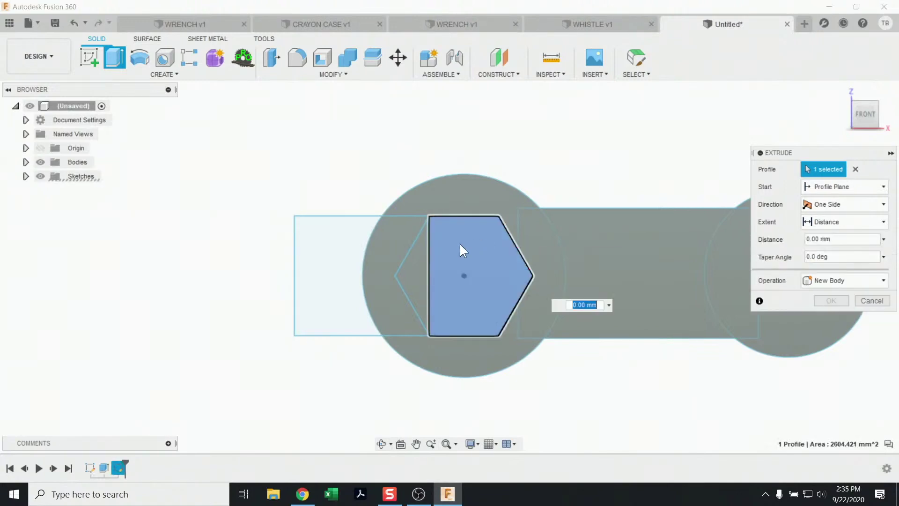
click(424, 261)
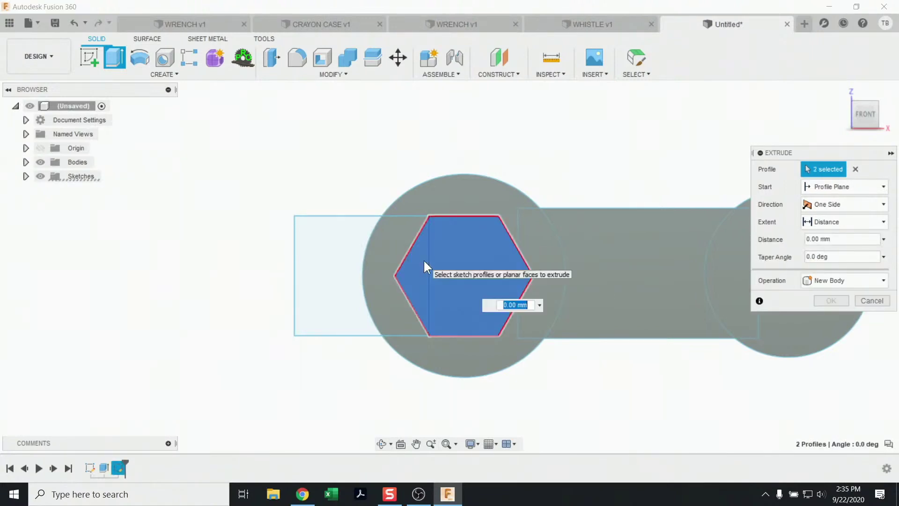
click(394, 244)
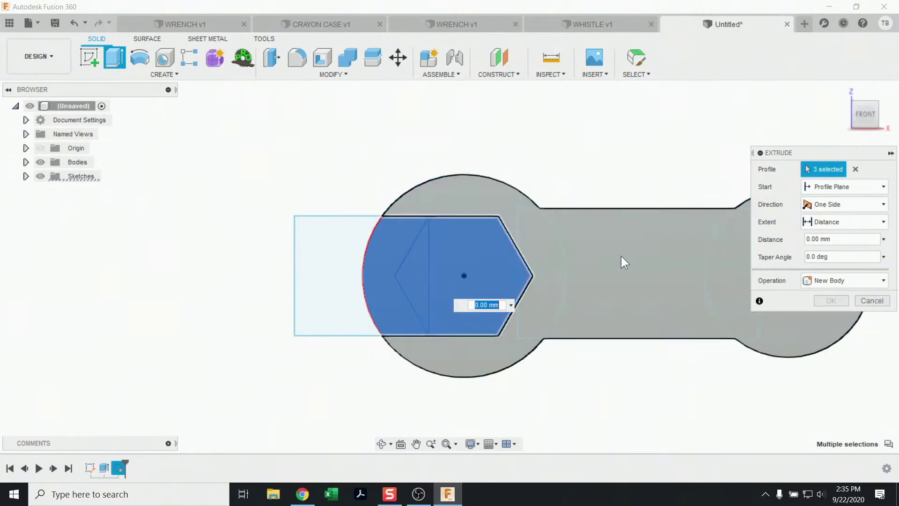
click(819, 277)
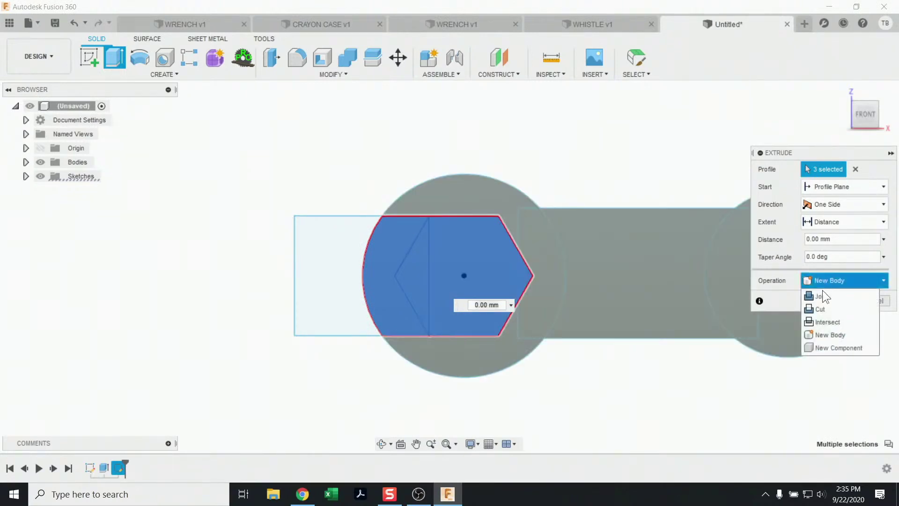
click(825, 311)
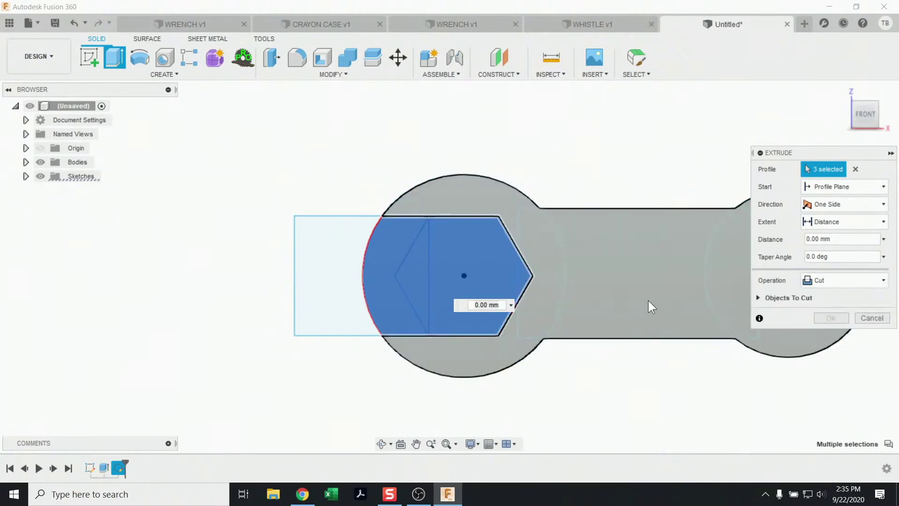
Direct the jaw cut into the body on one side, set its extent to All, and complete it
shift+middle_drag(648, 300, 551, 265)
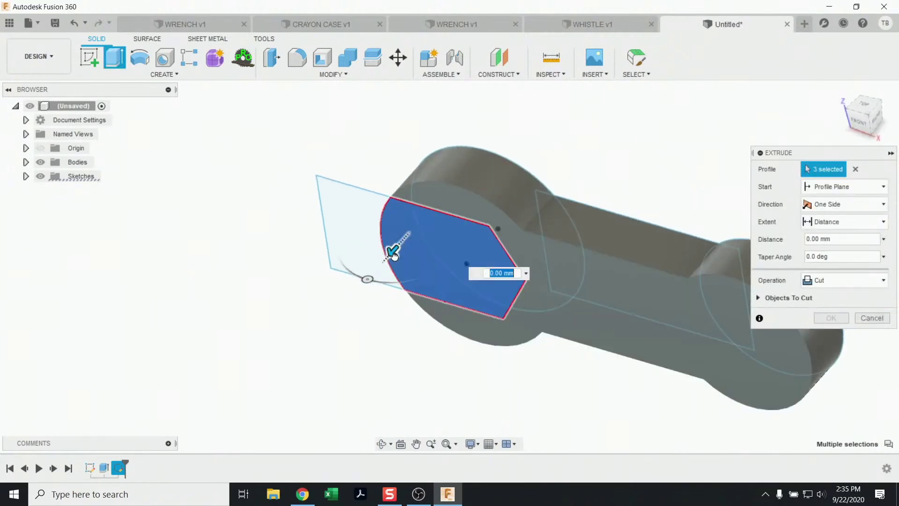
drag(394, 249, 493, 184)
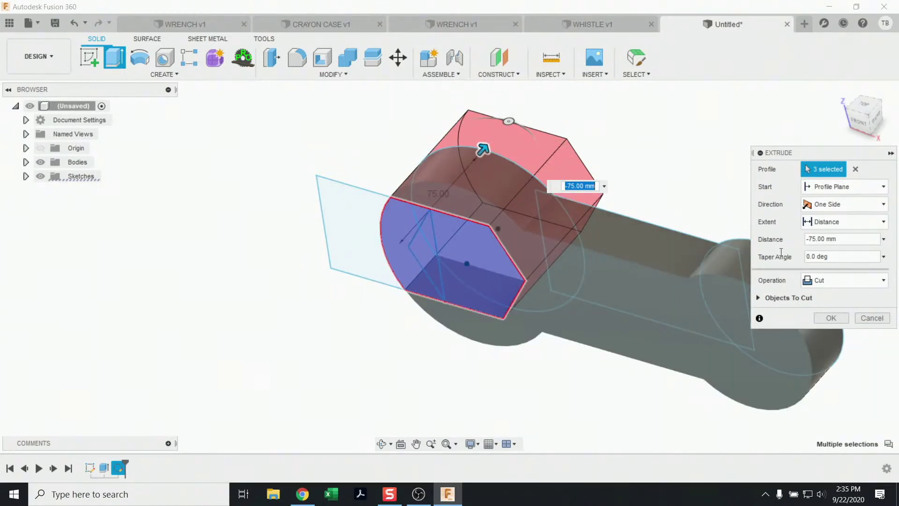
click(845, 204)
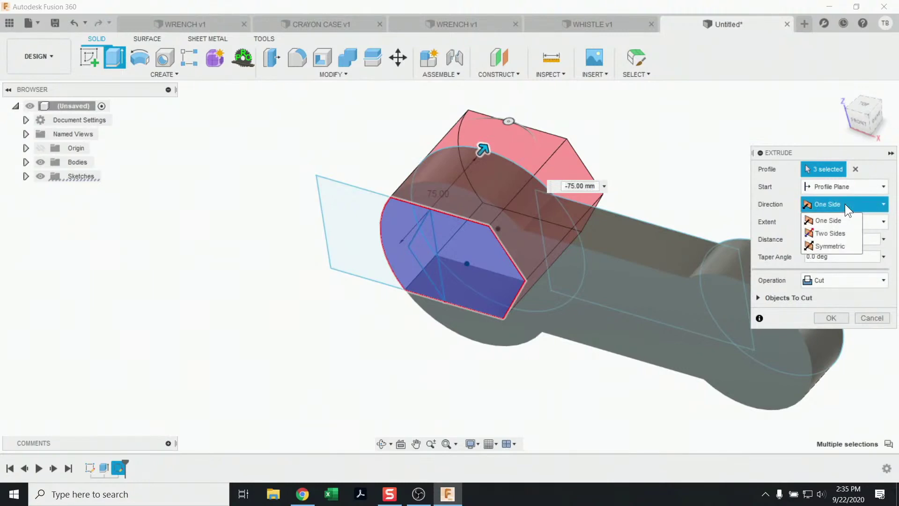
click(815, 220)
click(815, 224)
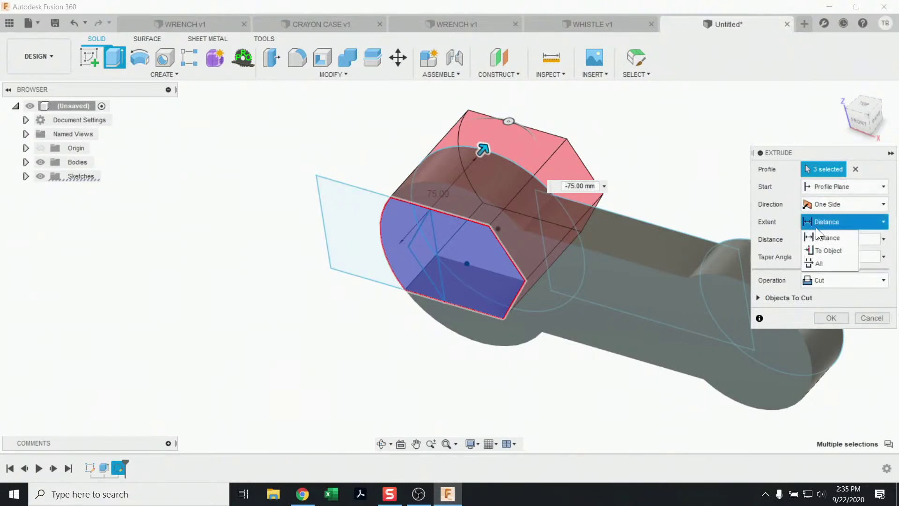
click(819, 263)
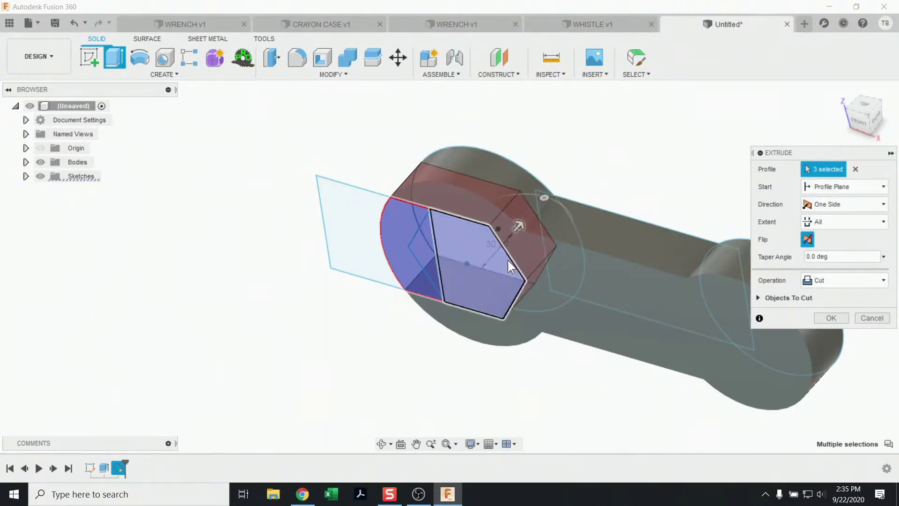
click(832, 319)
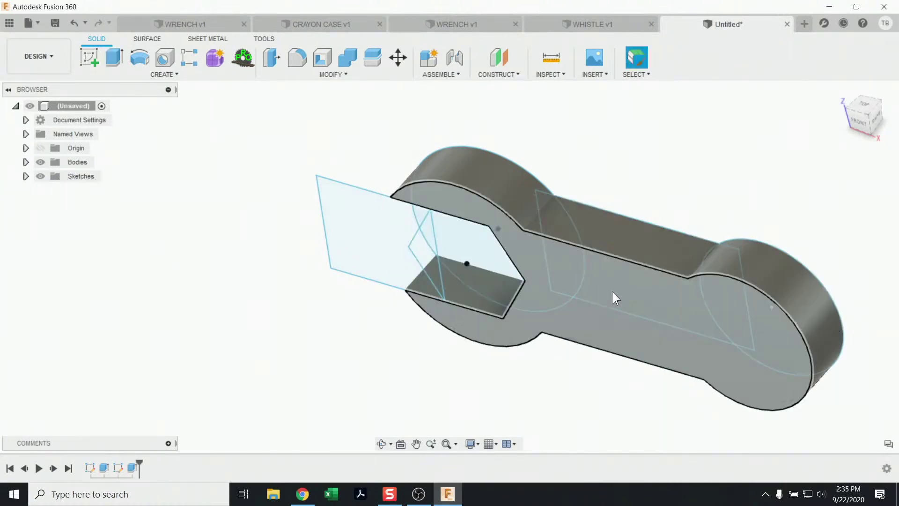
On the wrench's flat face, sketch a circle centered on the smaller round end, about half that end's diameter
shift+middle_drag(611, 292, 659, 233)
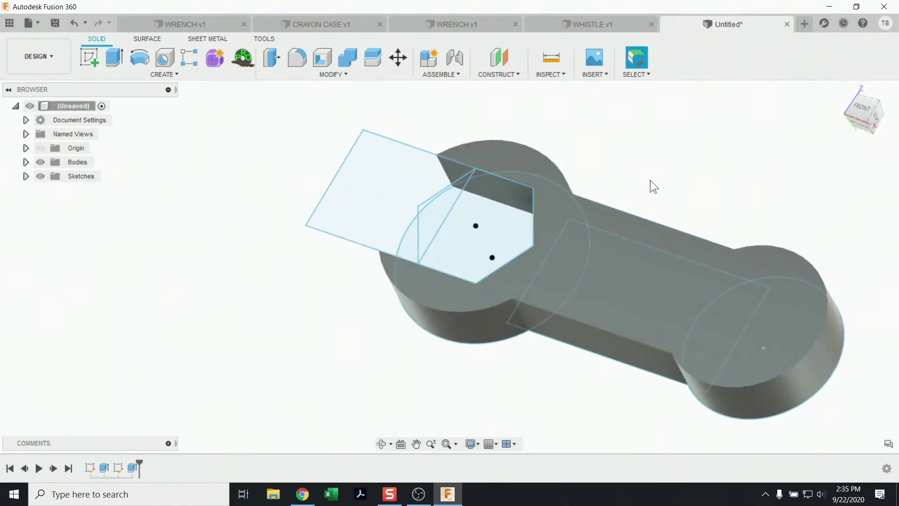
mouse_move(756, 267)
shift+middle_down()
mouse_move(598, 263)
mouse_move(595, 250)
mouse_move(764, 278)
shift+middle_up()
click(782, 285)
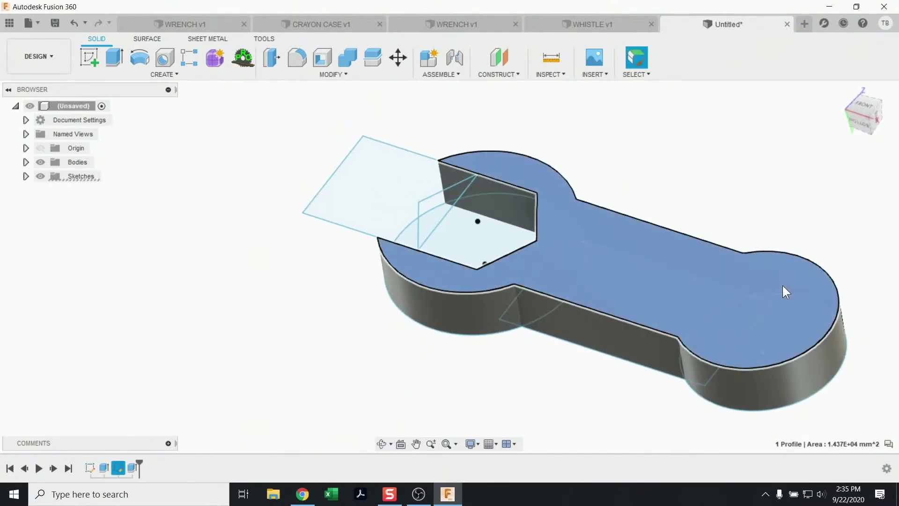
click(95, 54)
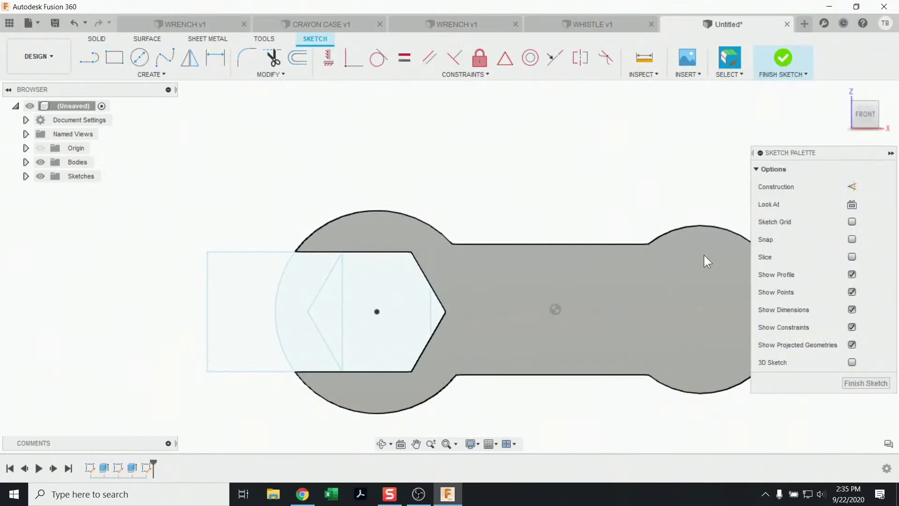
click(131, 61)
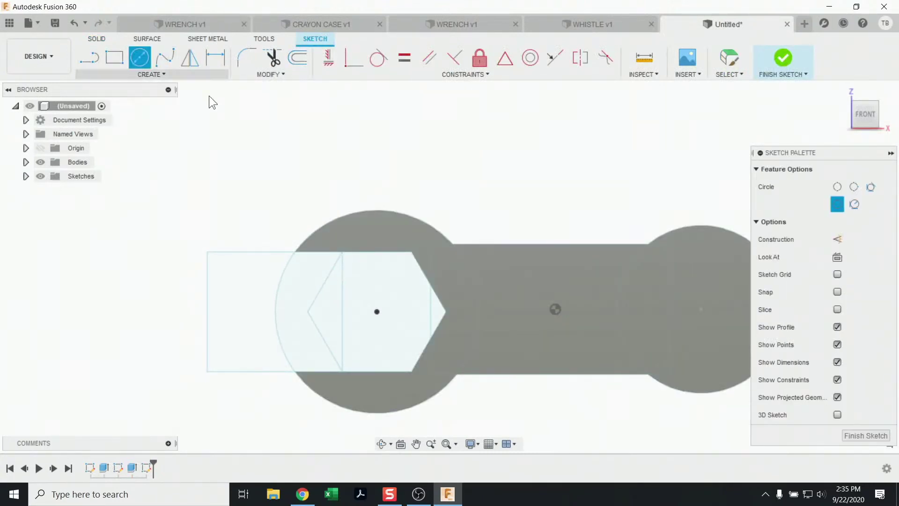
click(703, 313)
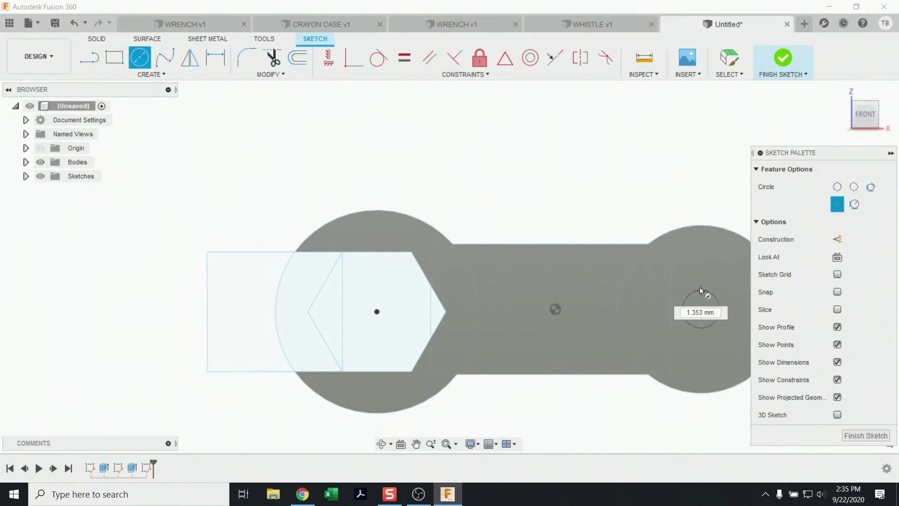
click(693, 263)
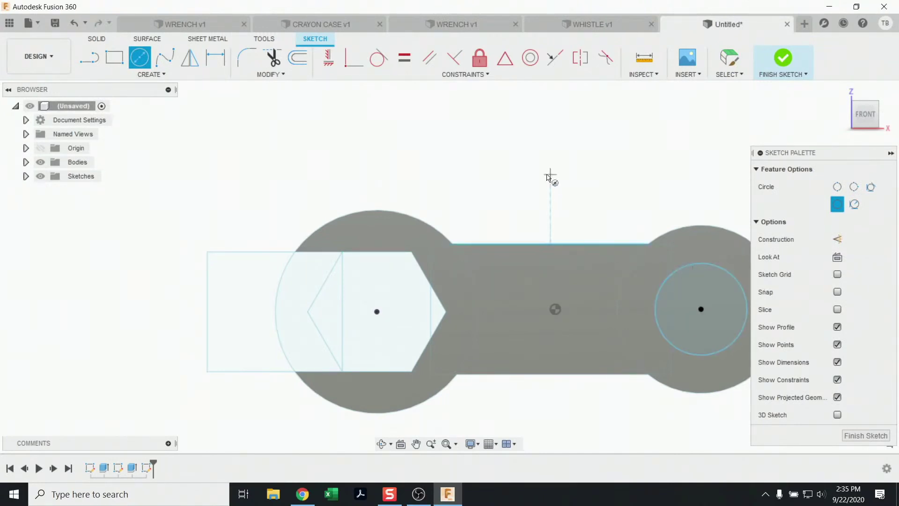
Extrude the circle on the smaller end as a Cut of -90 mm to make a hole through the wrench
key(e)
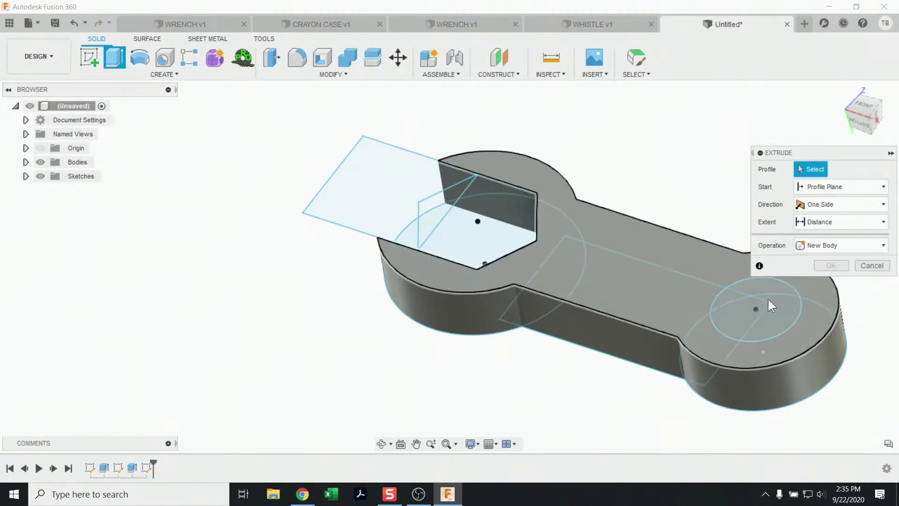
click(768, 299)
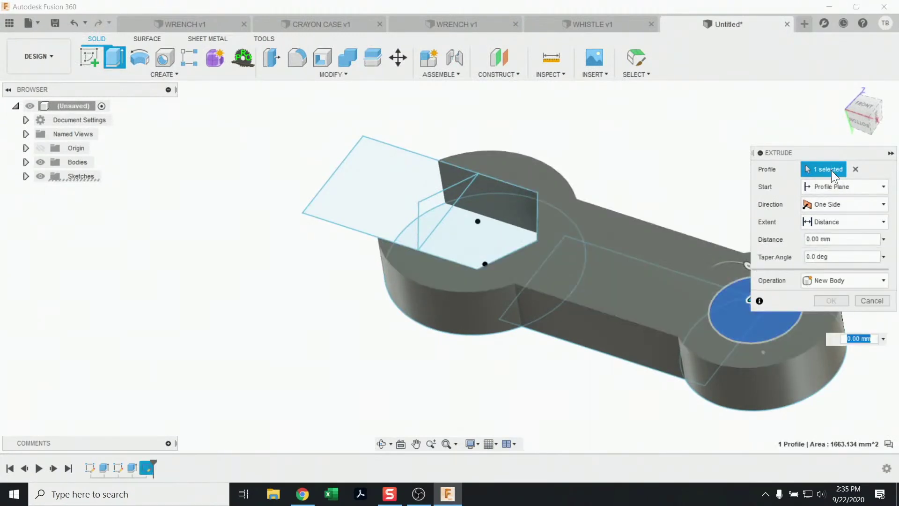
click(840, 281)
click(837, 307)
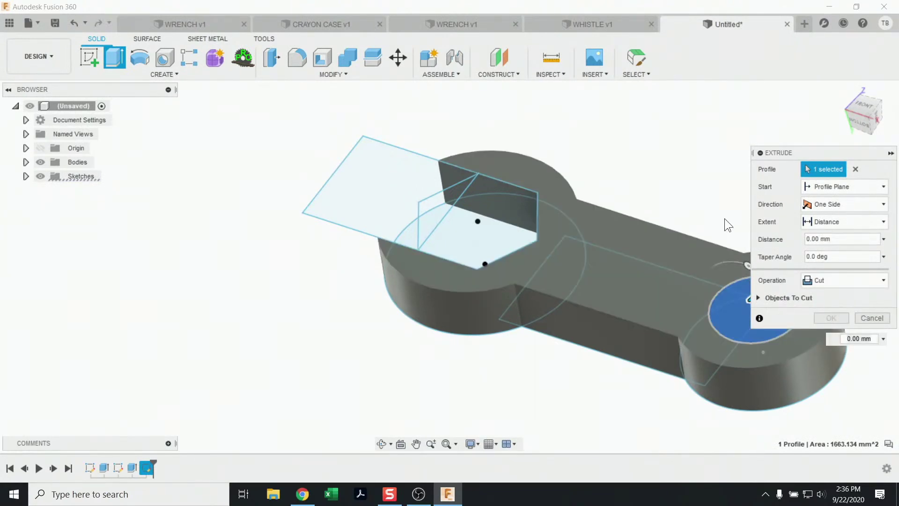
click(842, 89)
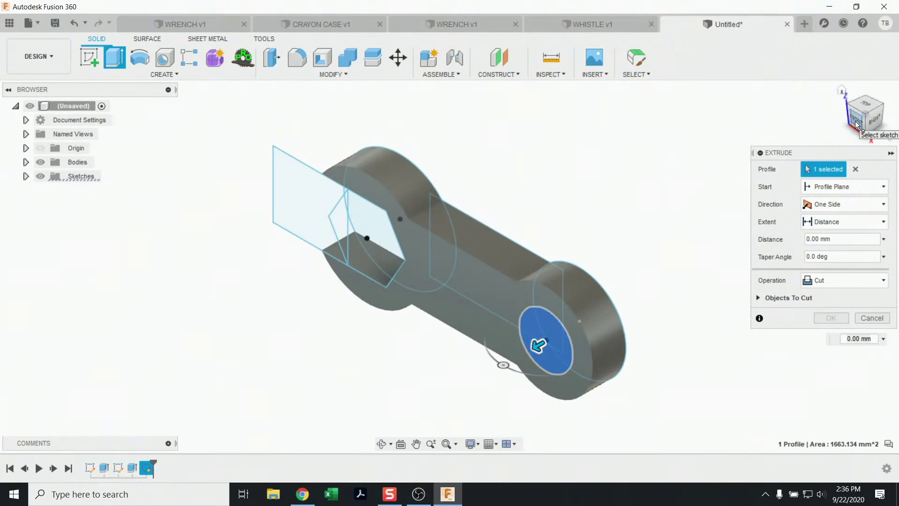
drag(538, 345, 681, 304)
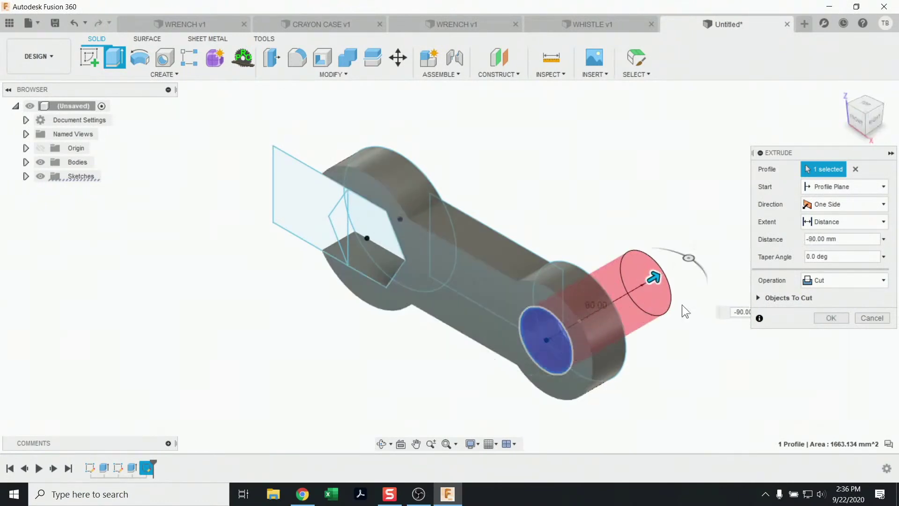
click(820, 318)
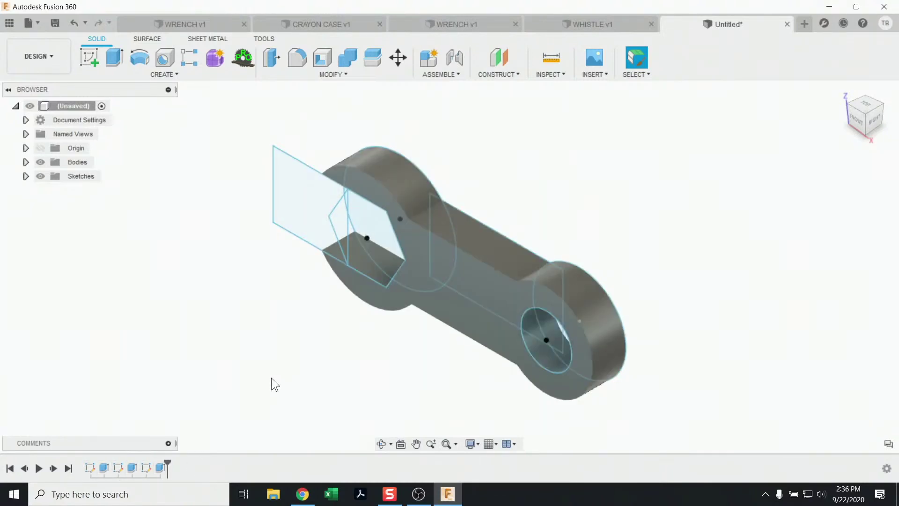
Edit the first wrench sketch to enlarge the larger end's circle to about 62.8 mm radius, and finish the sketch
right_click(89, 467)
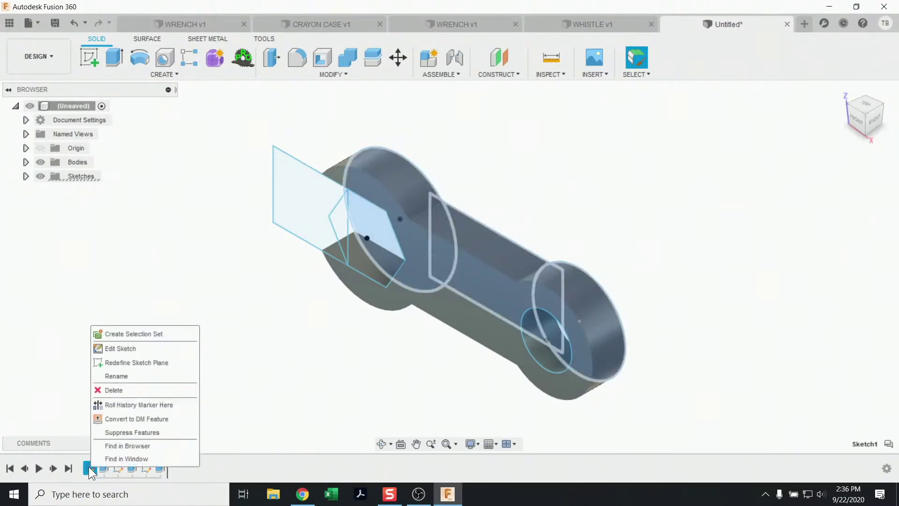
click(118, 348)
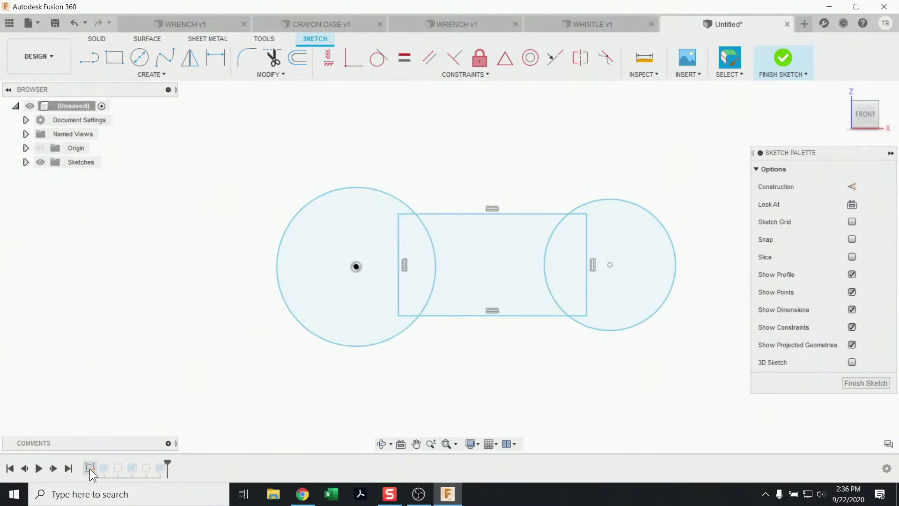
drag(405, 196, 412, 186)
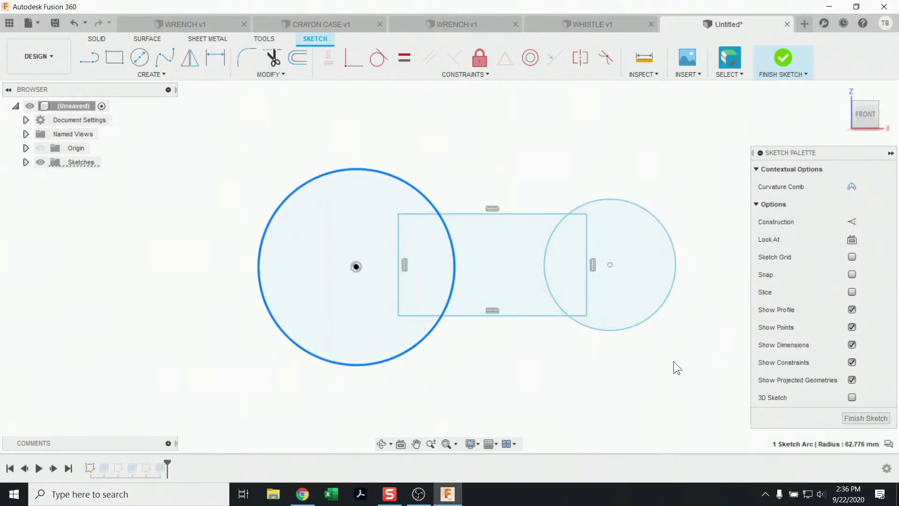
click(779, 58)
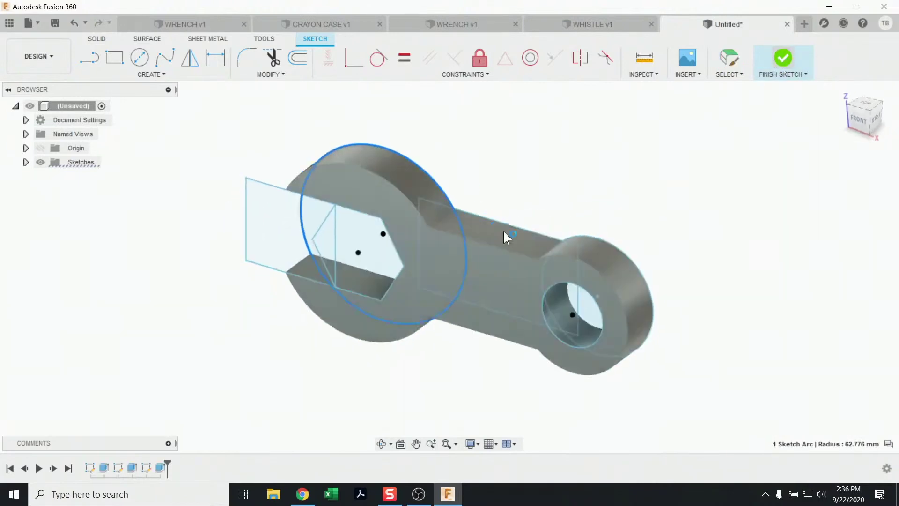
Edit the jaw sketch, rotate the hexagon slightly by its upper-right corner, and constrain its upper edge to be horizontal
click(105, 467)
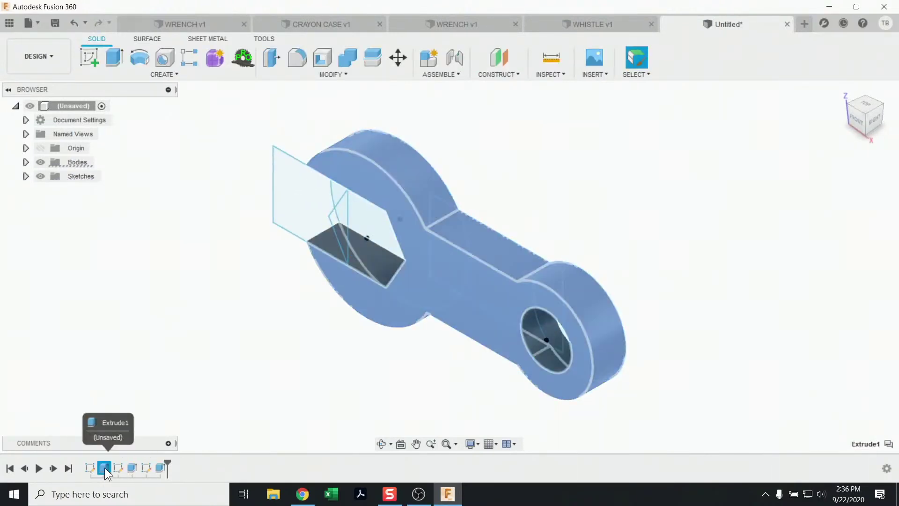
click(117, 467)
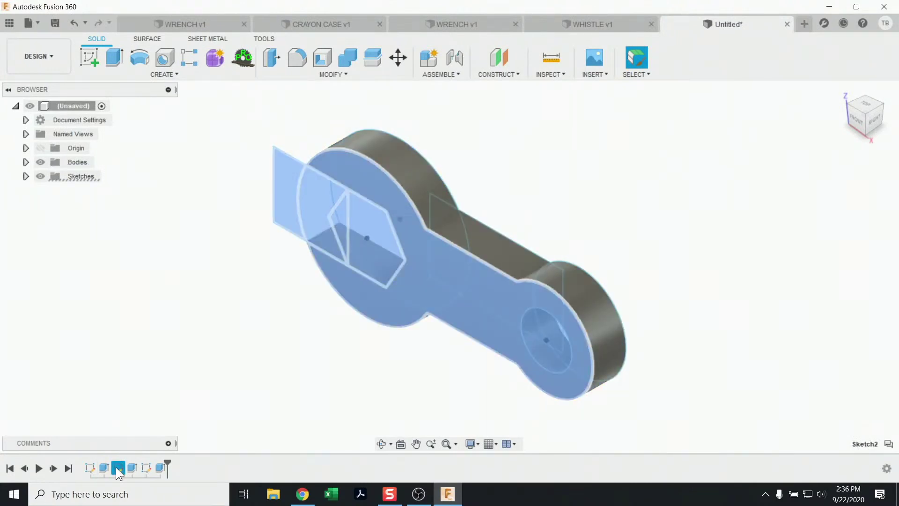
right_click(116, 468)
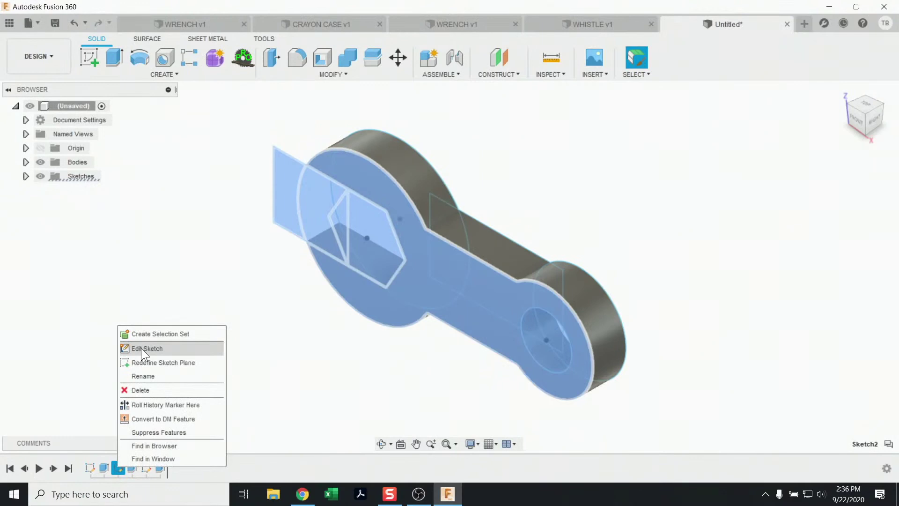
click(142, 348)
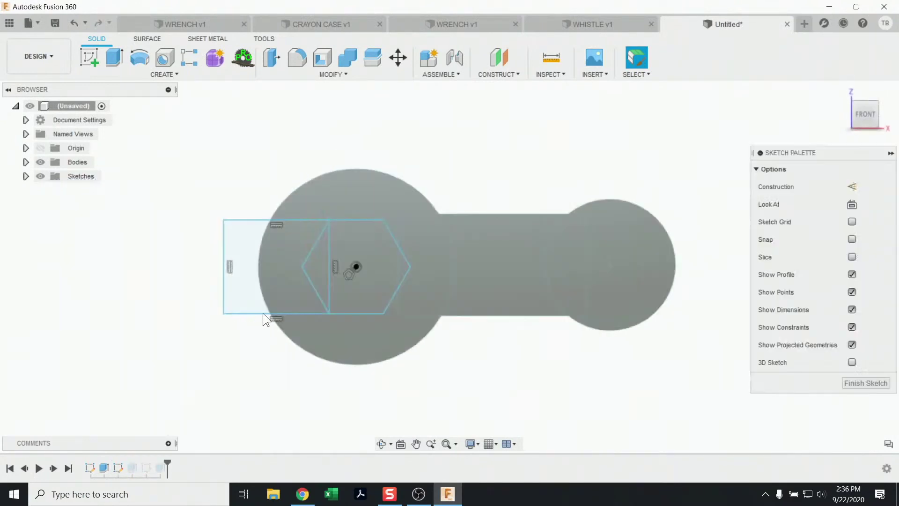
drag(383, 218, 399, 203)
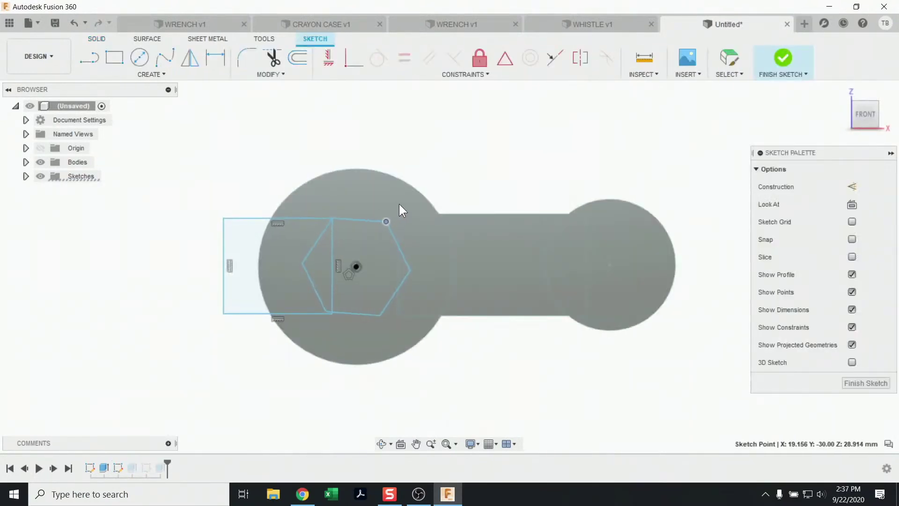
click(366, 223)
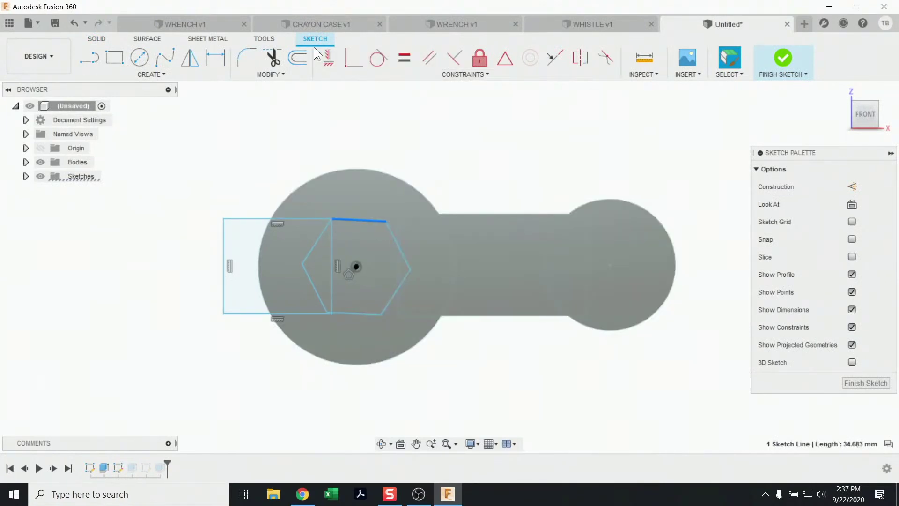
click(327, 58)
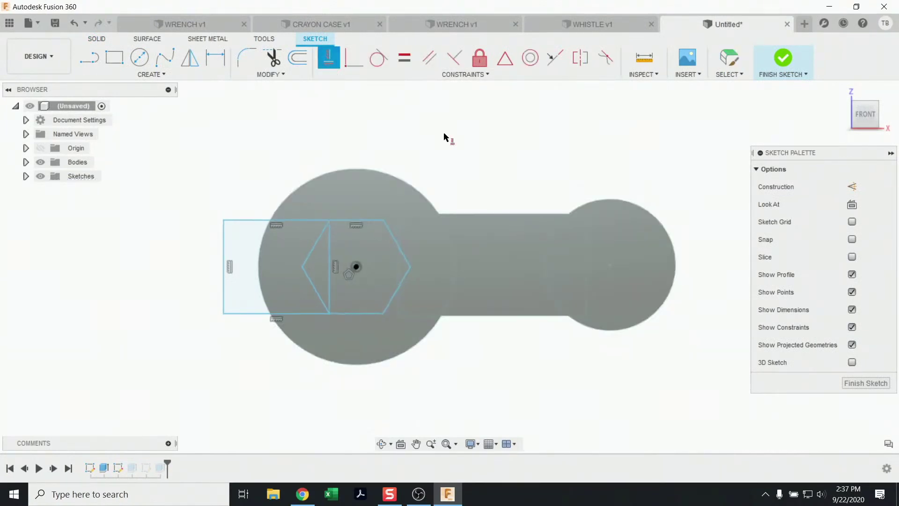
key(Escape)
Try to enlarge the jaw hexagon by raising the adjoining rectangle's upper edge and shifting the rectangle's lower-right corner
click(383, 219)
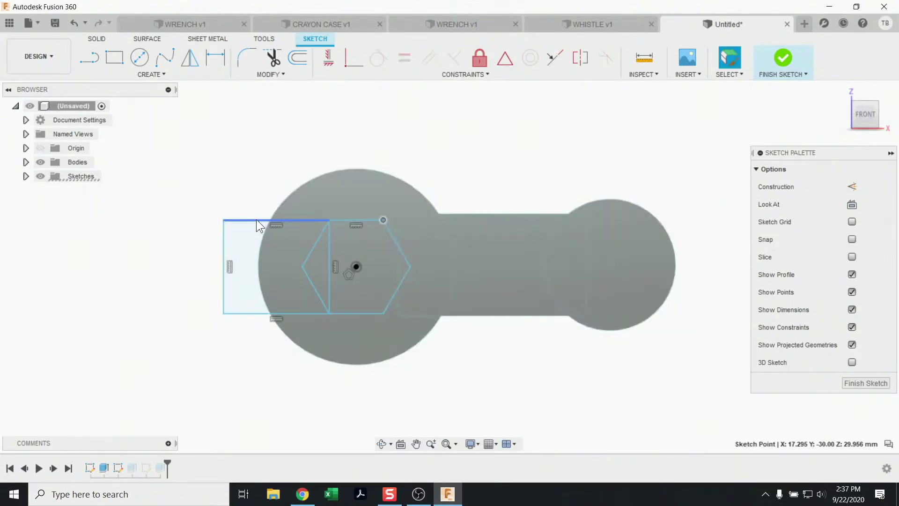
mouse_move(256, 219)
mouse_down()
mouse_move(254, 201)
mouse_move(257, 214)
mouse_up()
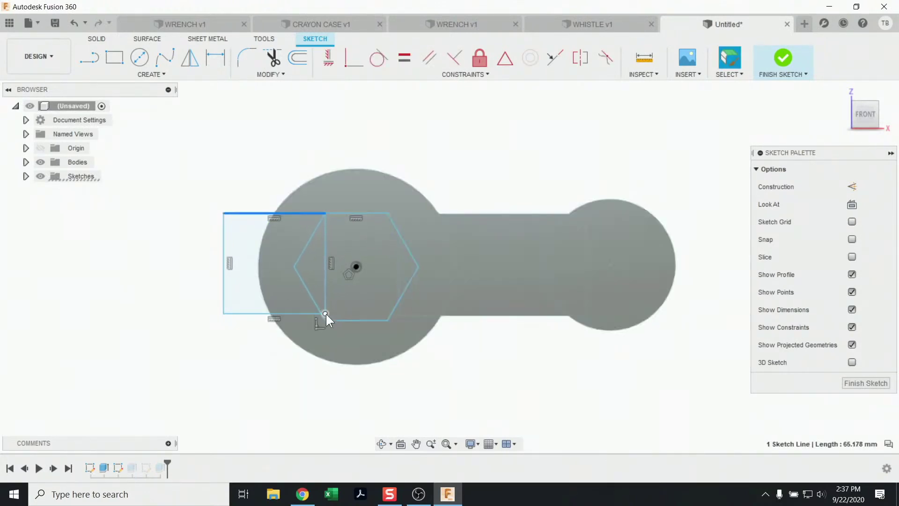
drag(326, 314, 325, 311)
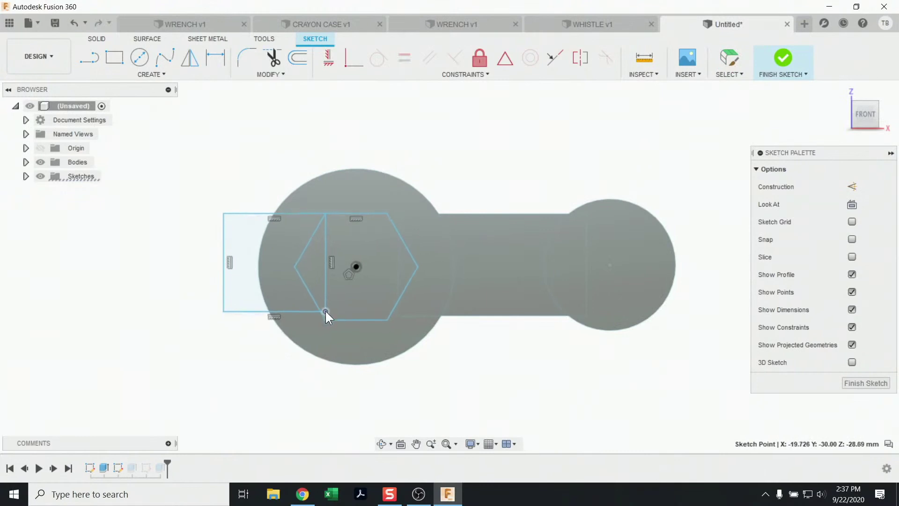
click(296, 312)
shift+click(347, 320)
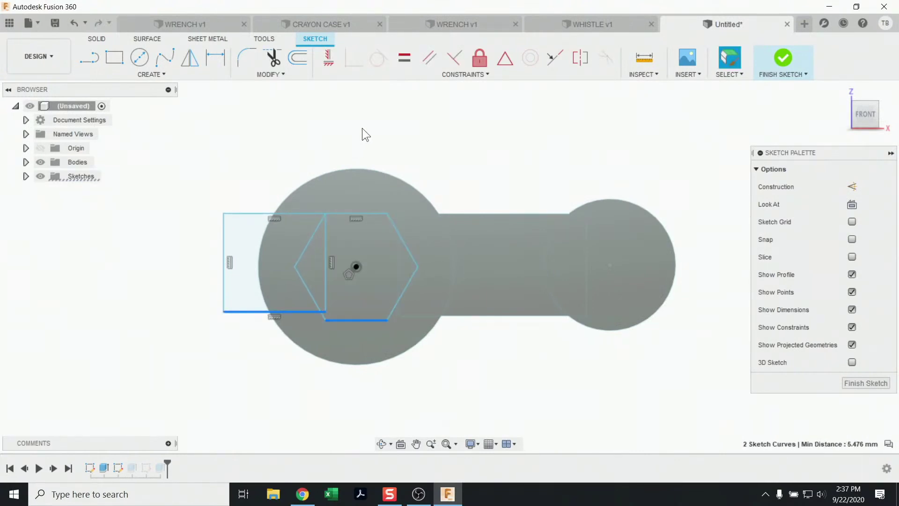
click(427, 183)
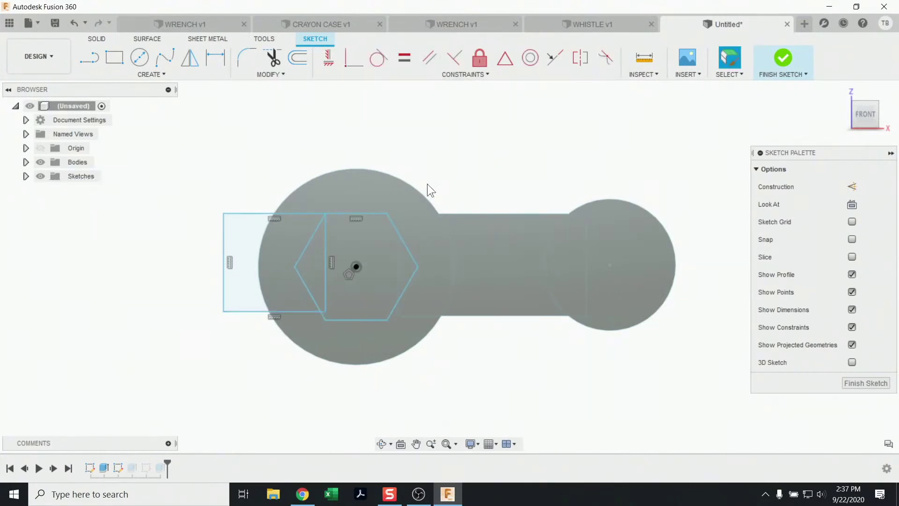
Line up the rectangle's lower-right corner with the hexagon's lower-left corner and finish the jaw sketch
click(328, 316)
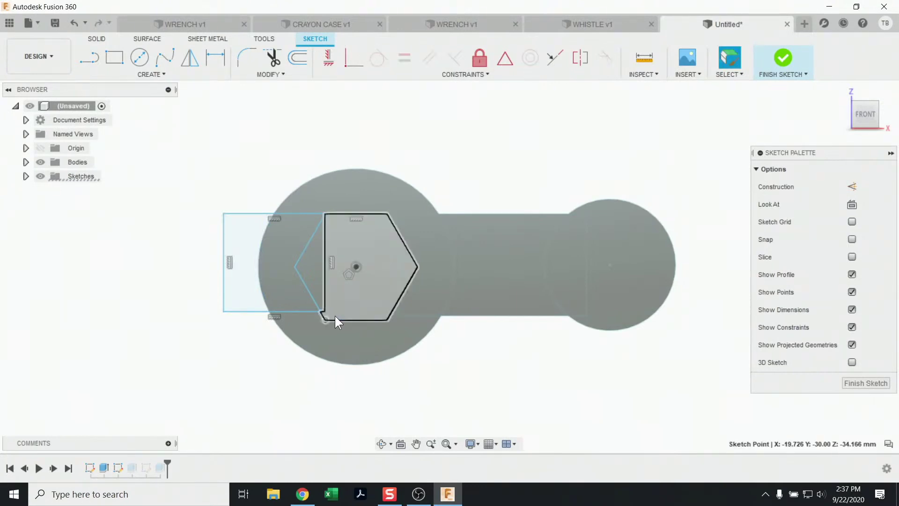
drag(324, 311, 330, 315)
click(508, 127)
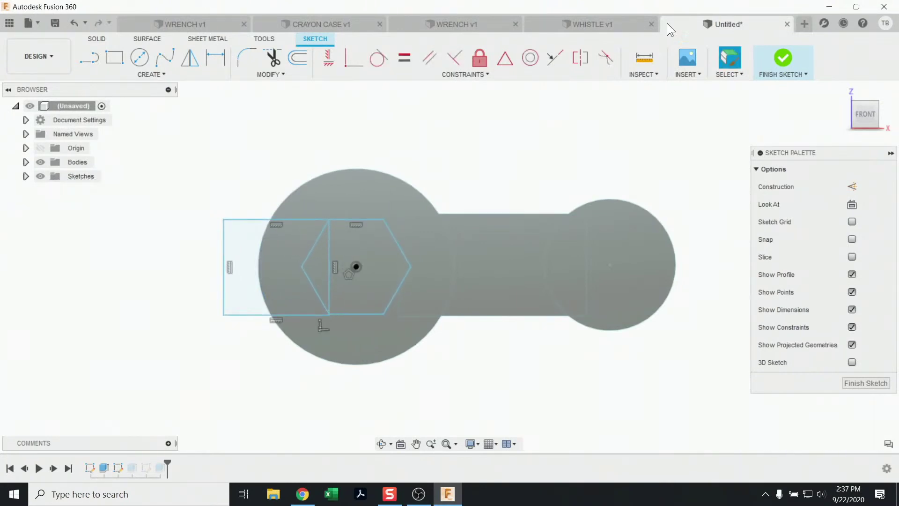
click(783, 58)
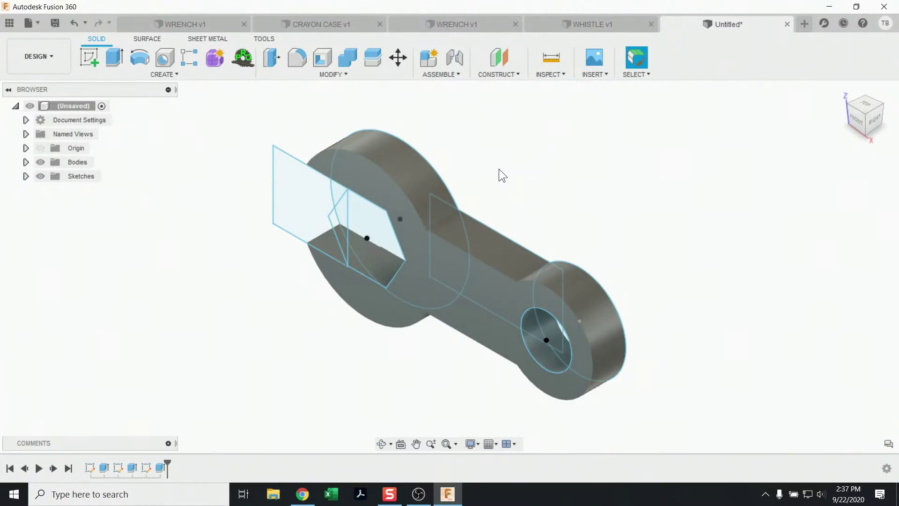
Switch to the CRAYON CASE v1 design and examine the cylinder and its conical tip from both ends
click(353, 28)
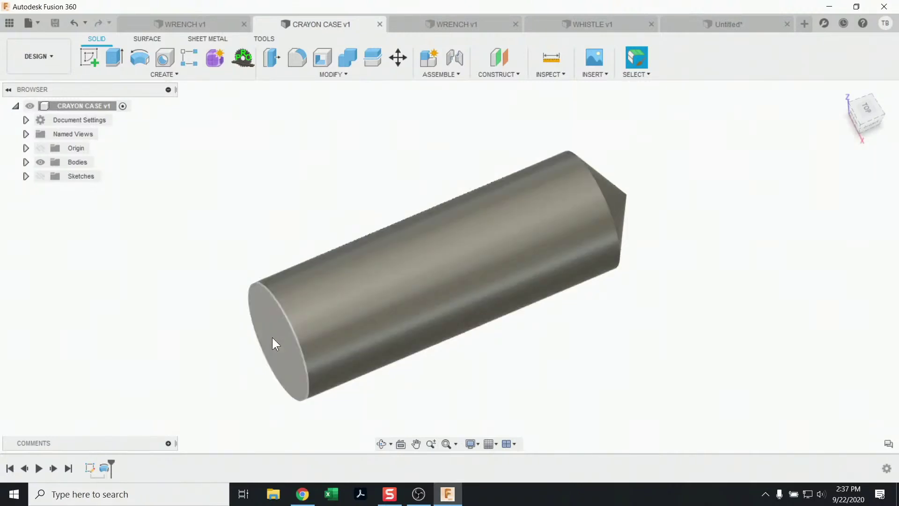
shift+middle_drag(684, 263, 612, 295)
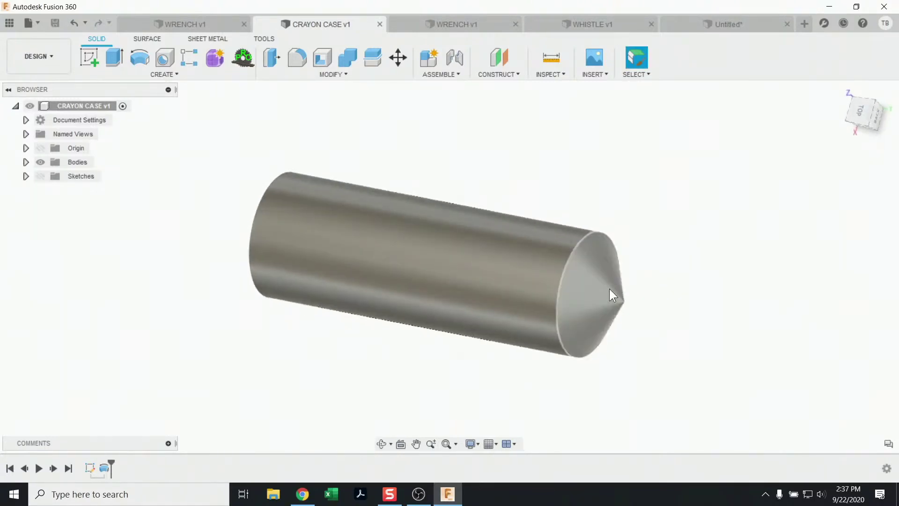
Start a new design and open a sketch on the front vertical plane
click(809, 21)
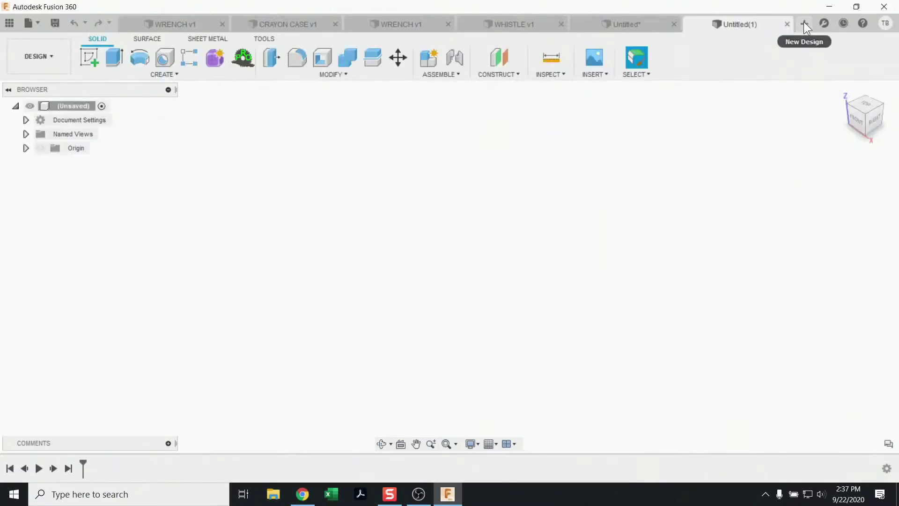
click(89, 53)
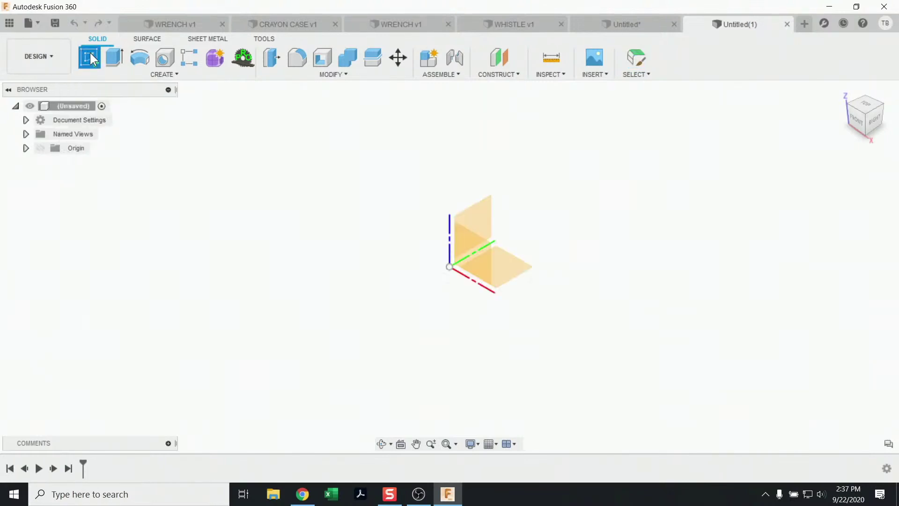
click(471, 240)
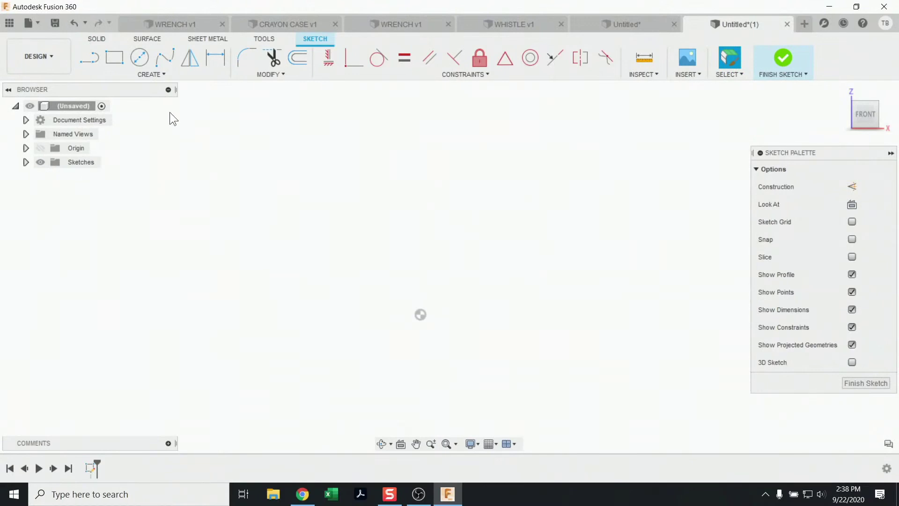
Draw a closed four-line profile from the origin with a horizontal base, a vertical outer edge about 74 mm long and a slope up to a taller inner edge
click(83, 63)
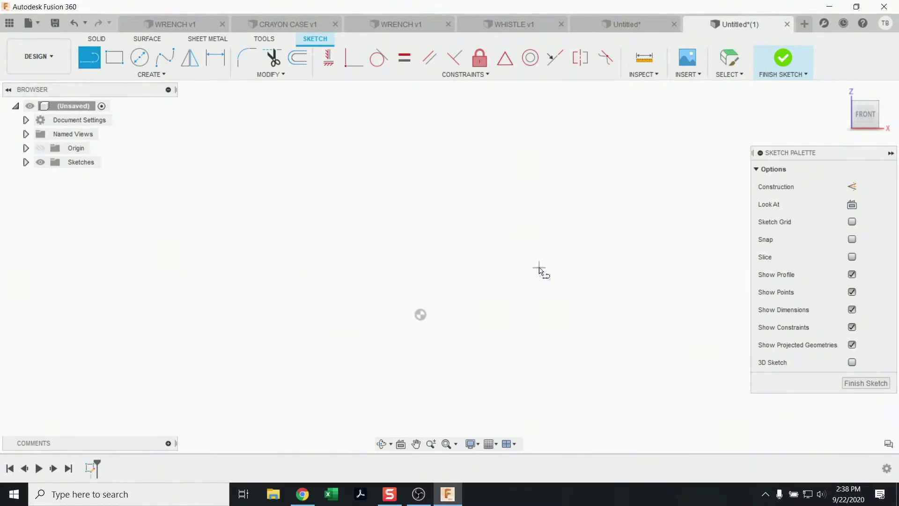
click(420, 314)
click(492, 314)
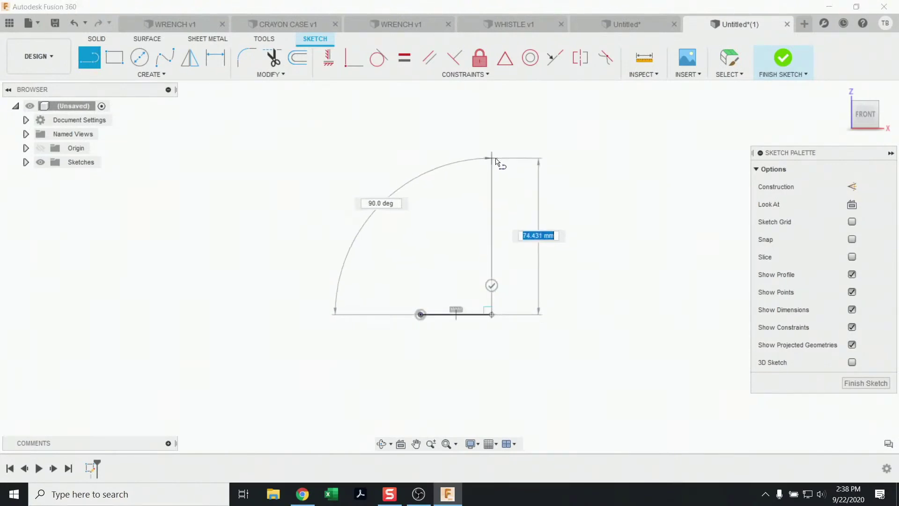
click(492, 156)
click(420, 112)
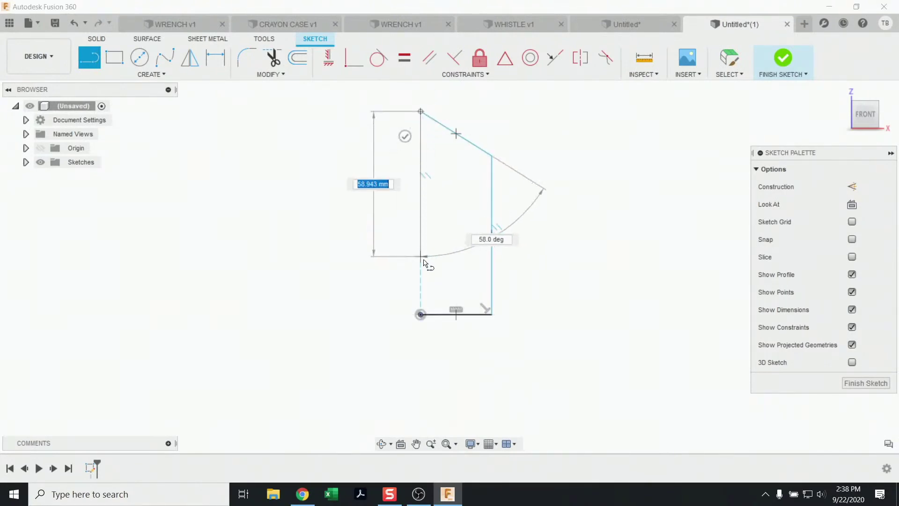
click(421, 313)
key(Escape)
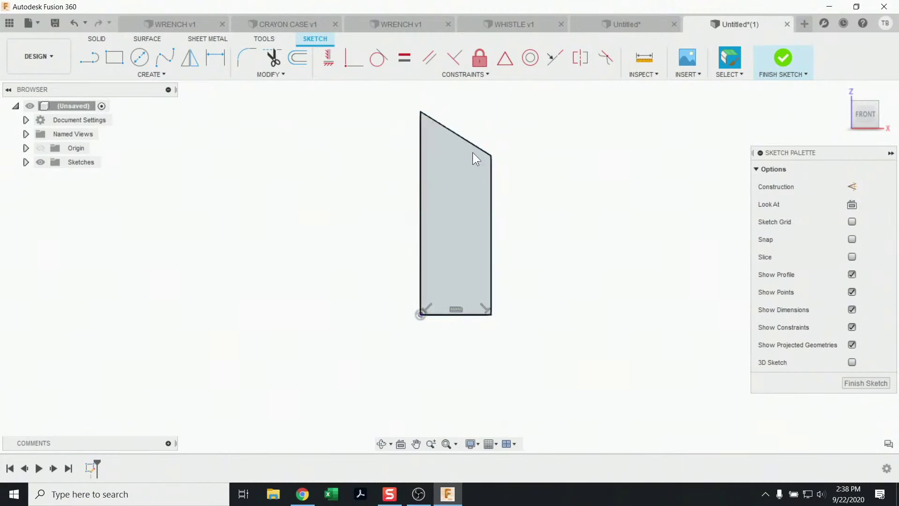
click(420, 181)
click(528, 174)
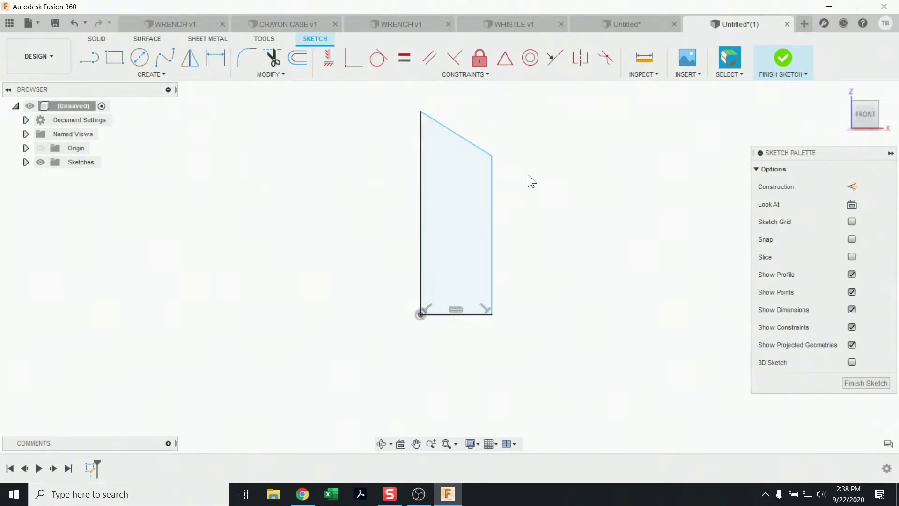
Finish the sketch and set up a 360° Revolve of the profile with its long inner vertical edge as the axis
click(773, 58)
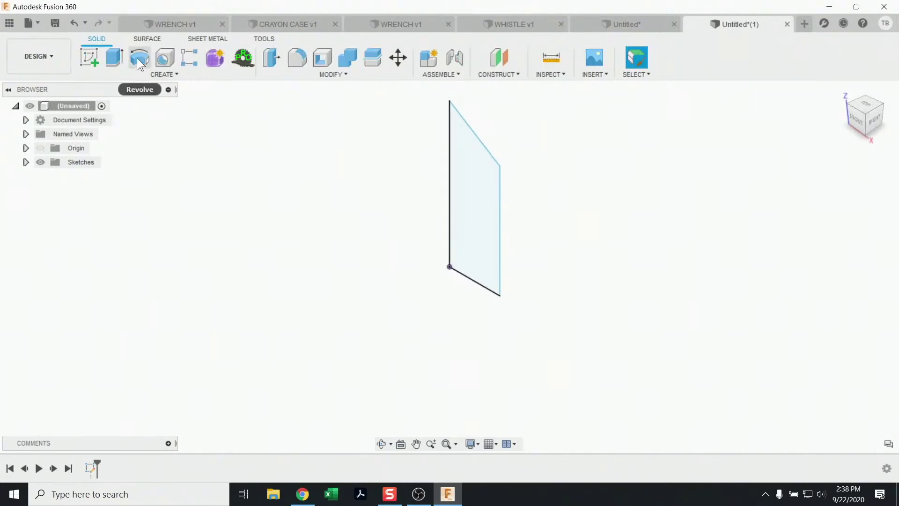
click(136, 57)
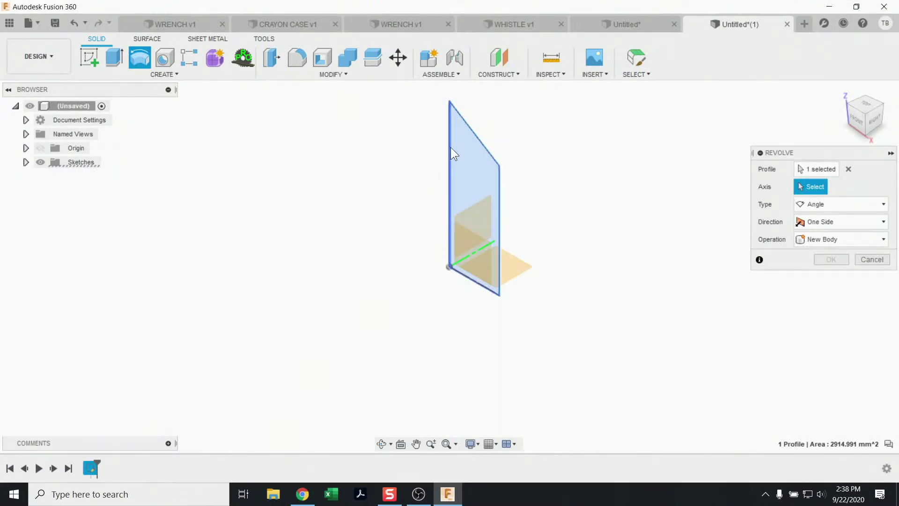
click(802, 169)
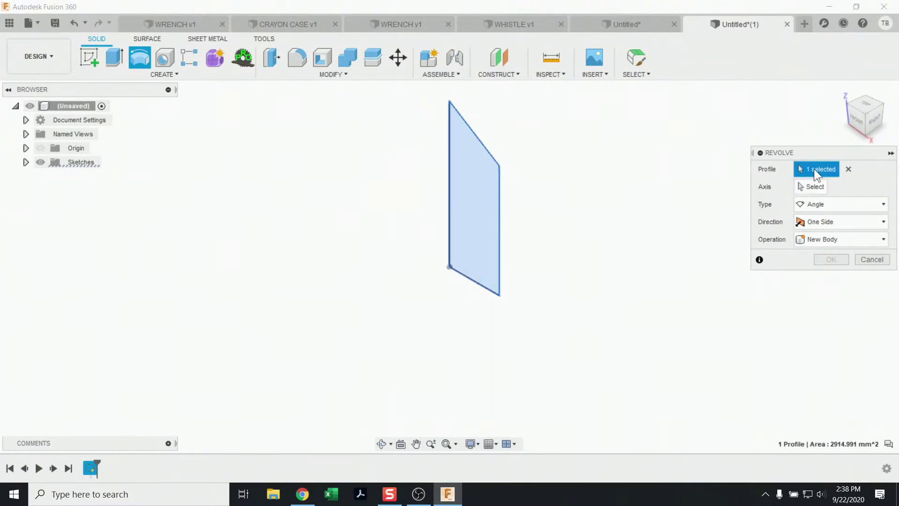
click(809, 185)
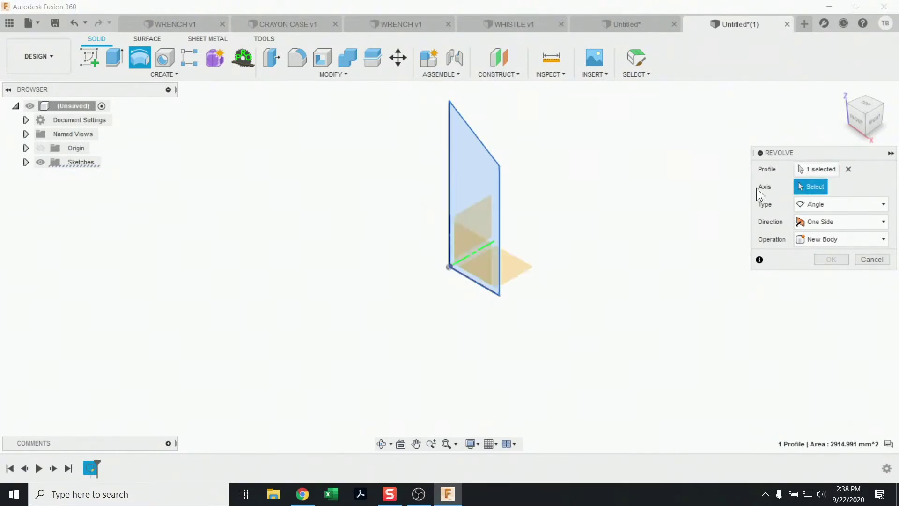
click(449, 175)
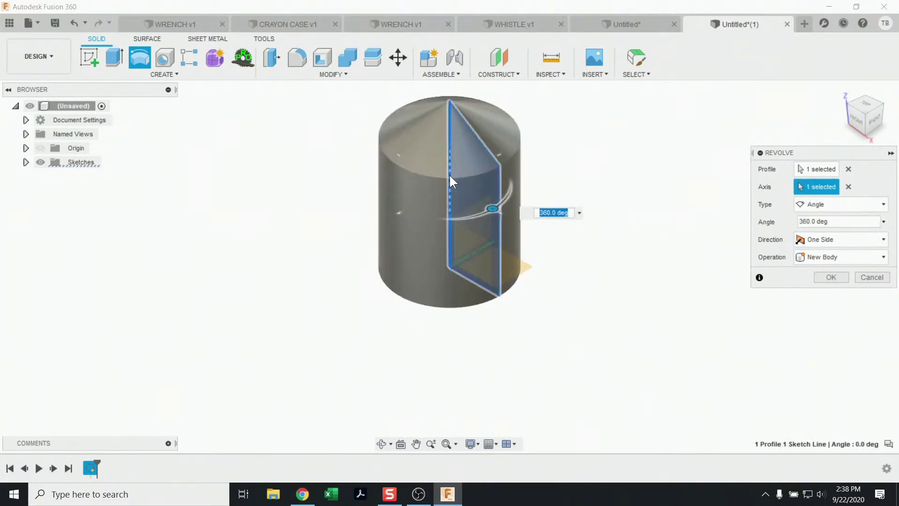
mouse_move(548, 329)
shift+middle_down()
mouse_move(611, 321)
mouse_move(540, 341)
mouse_move(560, 325)
shift+middle_up()
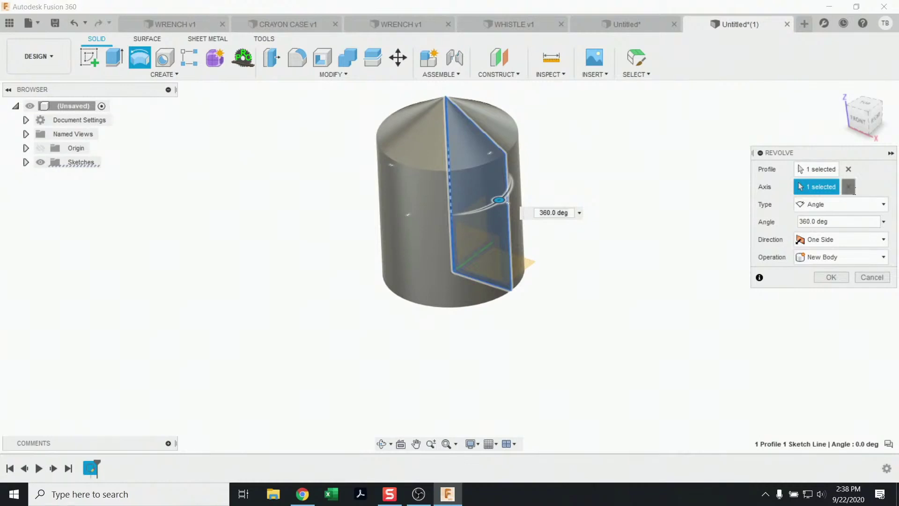
Try the profile's shorter outer vertical edge as the revolve axis, then clear that axis selection
click(848, 186)
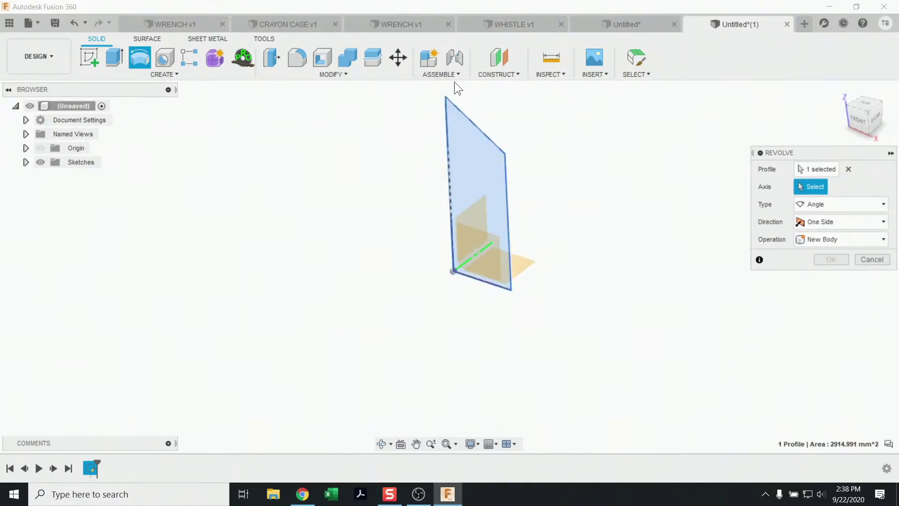
click(510, 212)
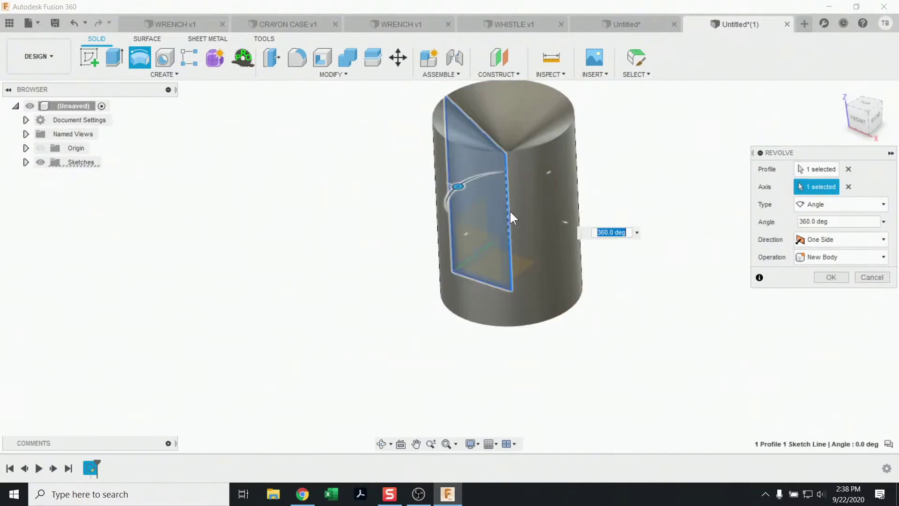
mouse_move(597, 337)
shift+middle_down()
mouse_move(630, 309)
mouse_move(596, 331)
shift+middle_up()
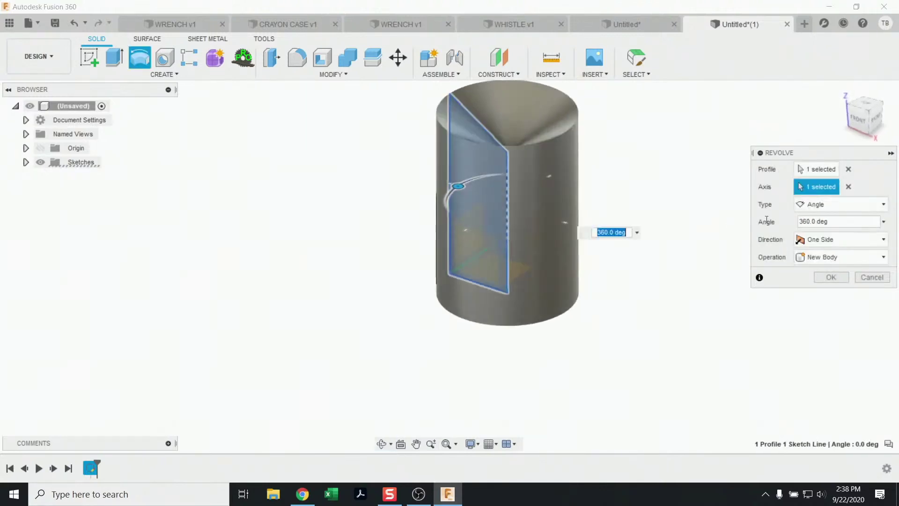
click(848, 186)
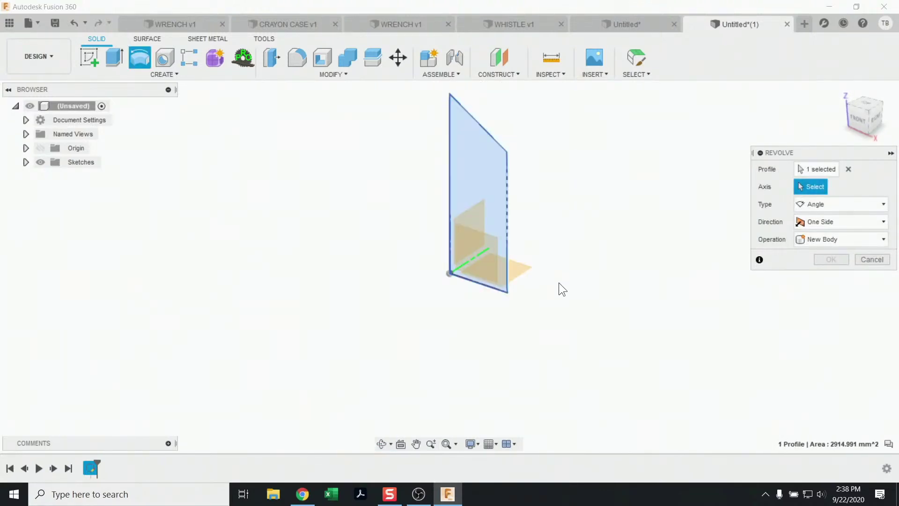
Complete the 360° Revolve about the long inner vertical edge as a new body and view the result from the front
click(451, 196)
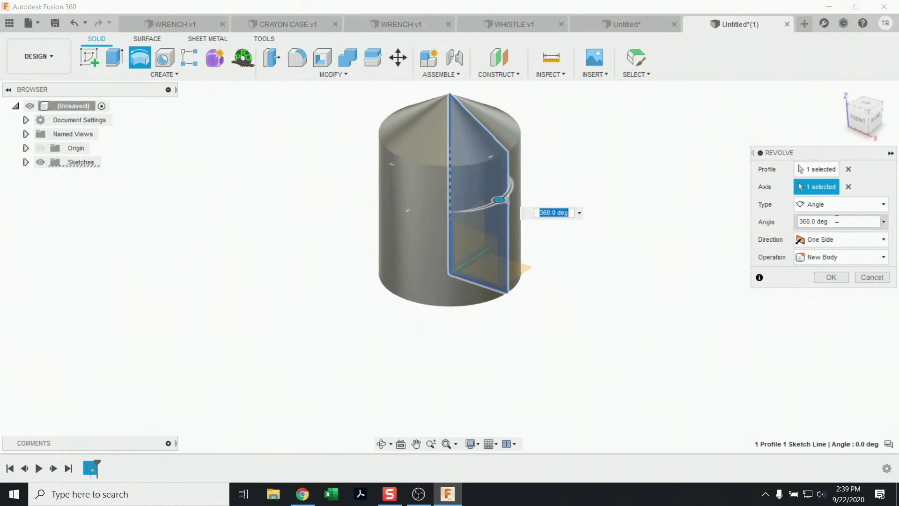
click(830, 278)
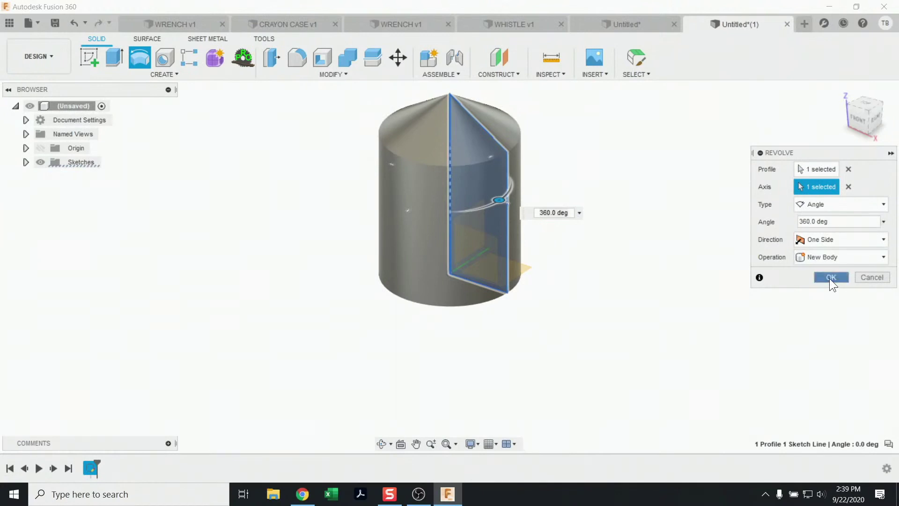
click(834, 277)
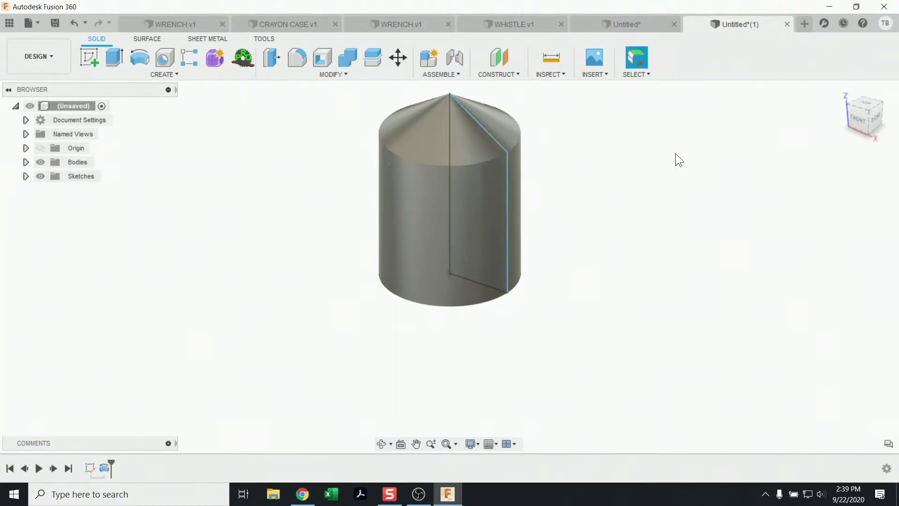
click(840, 89)
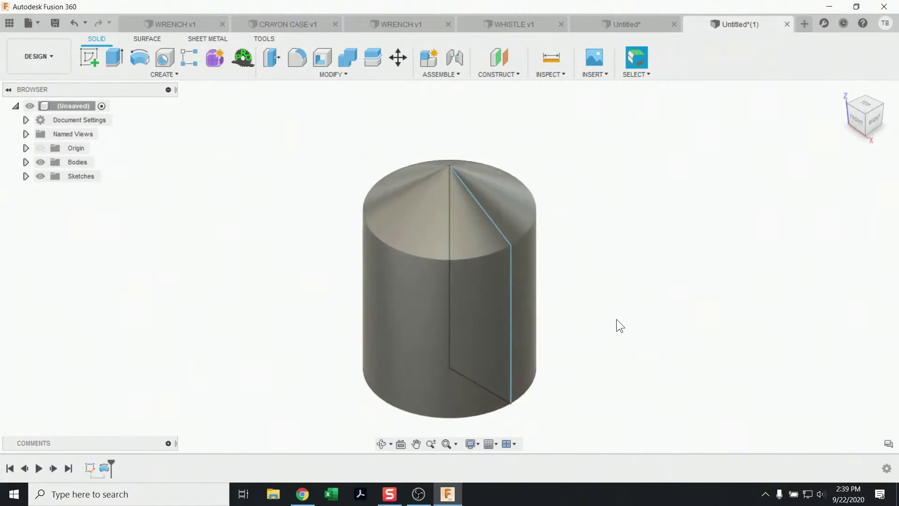
shift+middle_drag(616, 319, 654, 284)
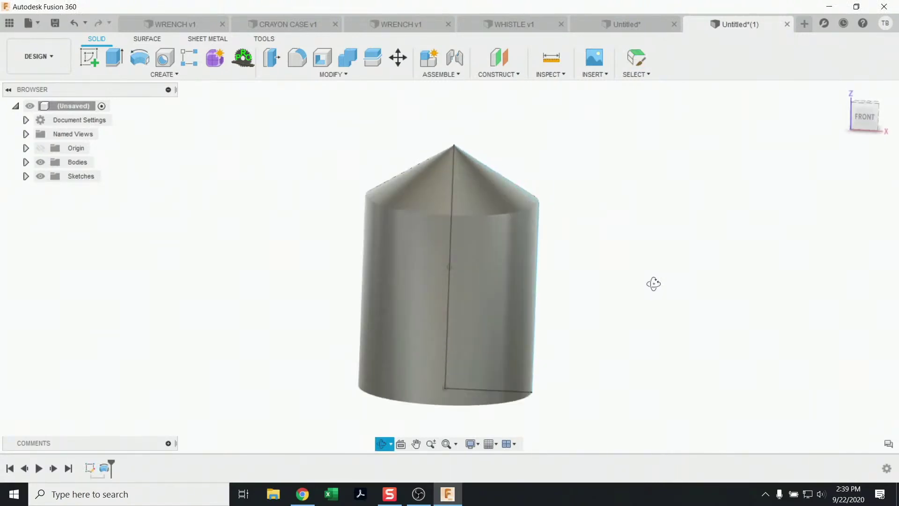
key(Escape)
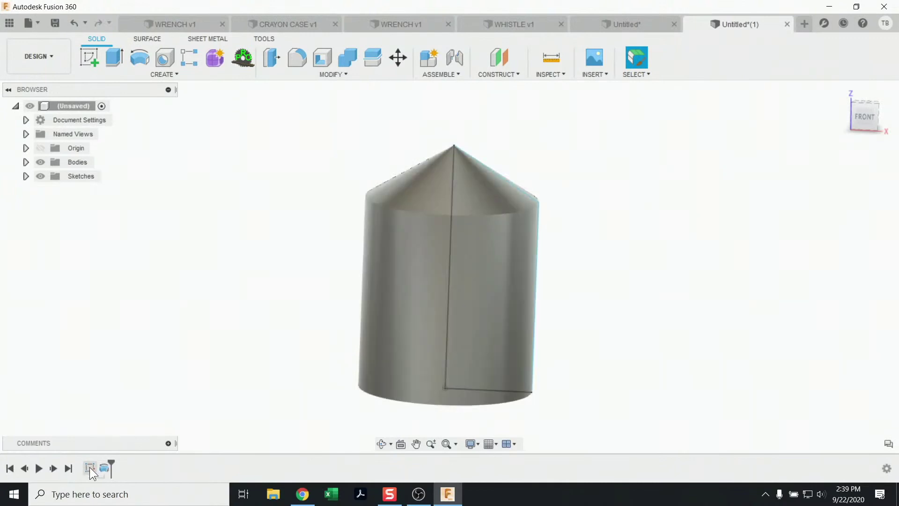
Edit the profile sketch, stretch it freehand to a base about 92 mm wide and an outer edge about 85 mm tall, and finish it
right_click(89, 468)
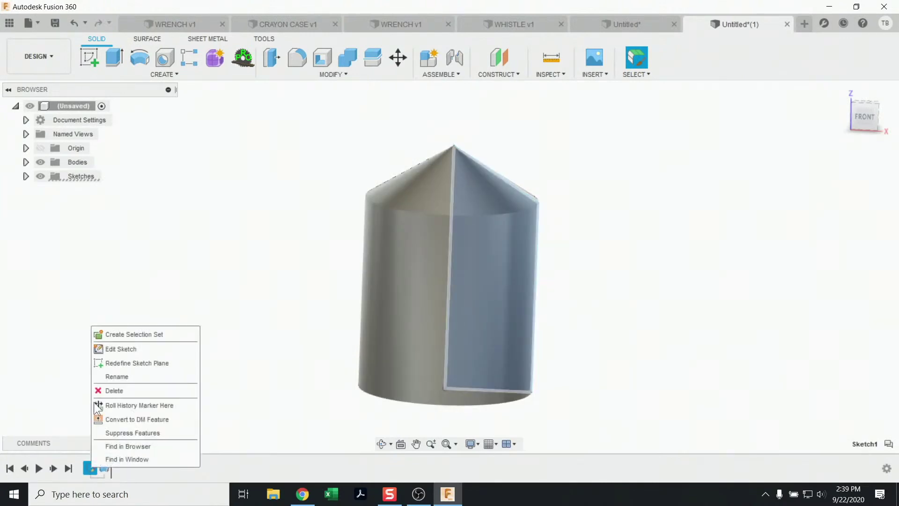
click(117, 349)
scroll(515, 304, down, 5)
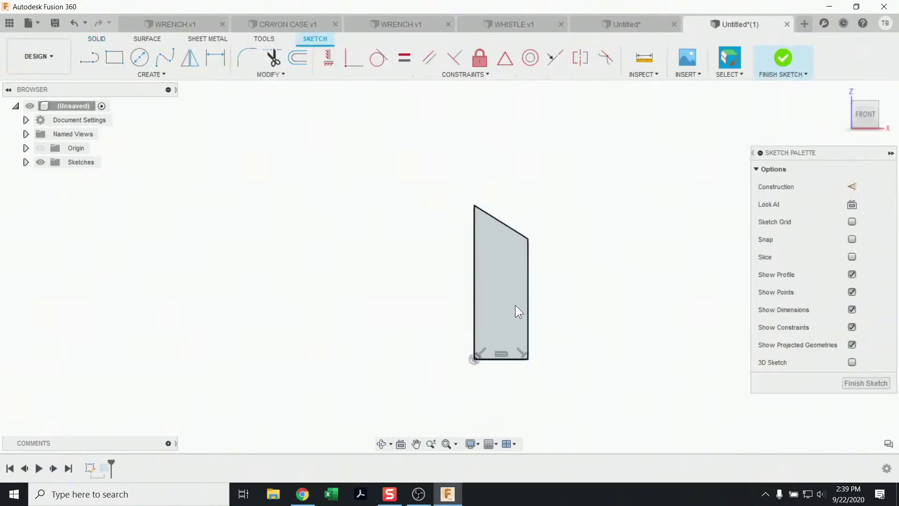
drag(494, 232, 487, 132)
mouse_move(525, 253)
mouse_down()
mouse_move(511, 165)
mouse_move(555, 177)
mouse_move(617, 226)
mouse_move(538, 185)
mouse_up()
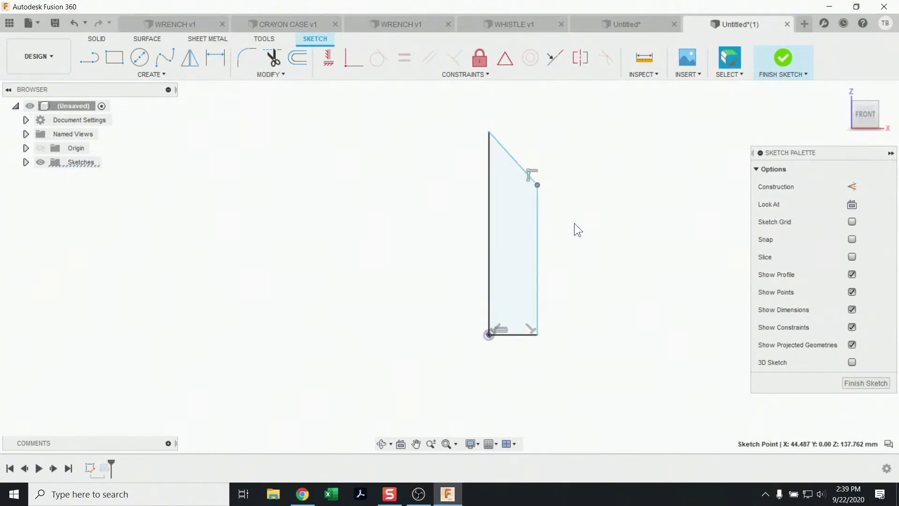
mouse_move(538, 215)
mouse_down()
mouse_move(600, 217)
mouse_move(589, 217)
mouse_up()
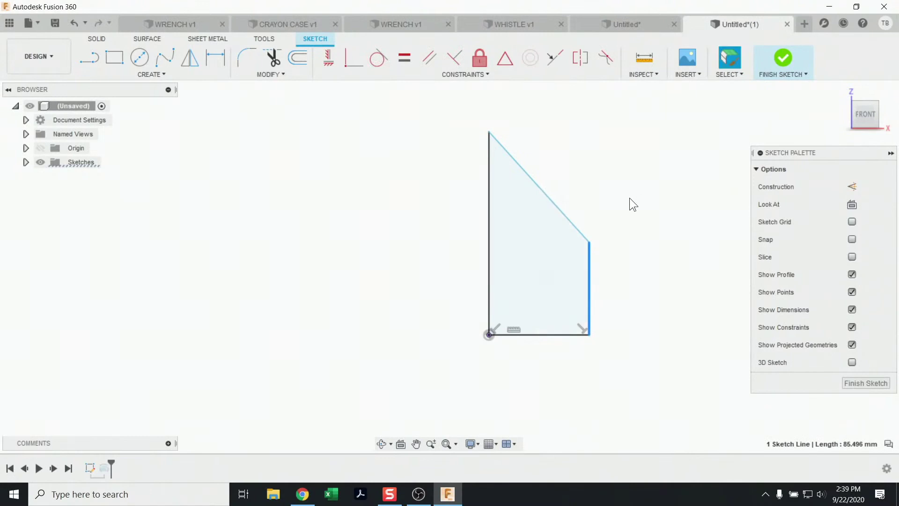
click(775, 53)
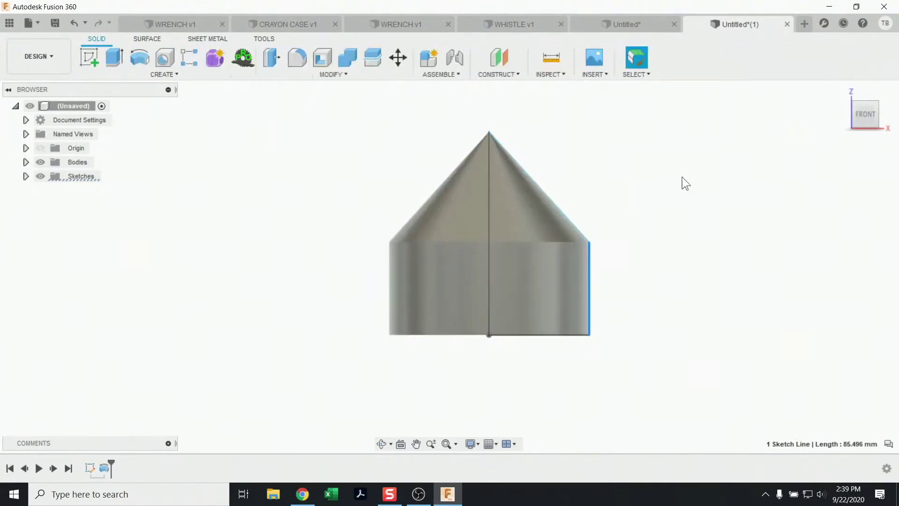
shift+middle_drag(742, 291, 734, 311)
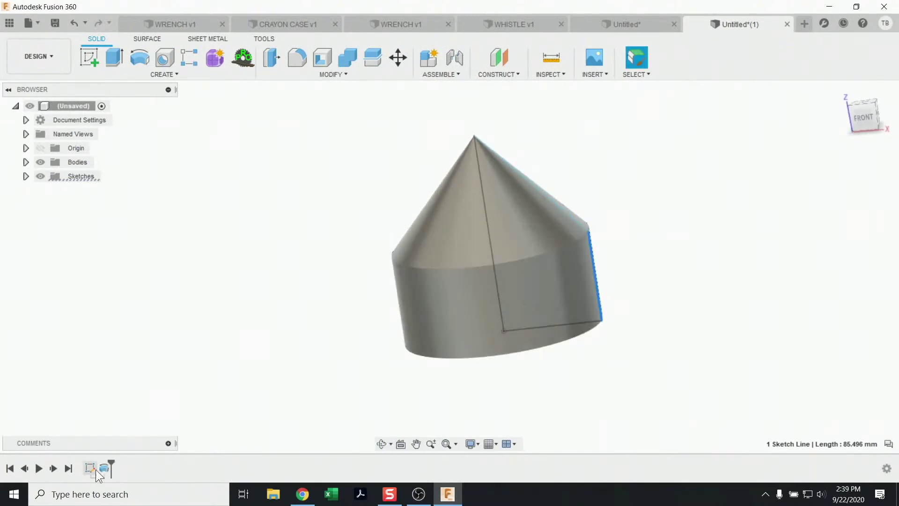
Reopen the profile sketch for editing and dimension its base to 100 mm
right_click(91, 466)
click(120, 346)
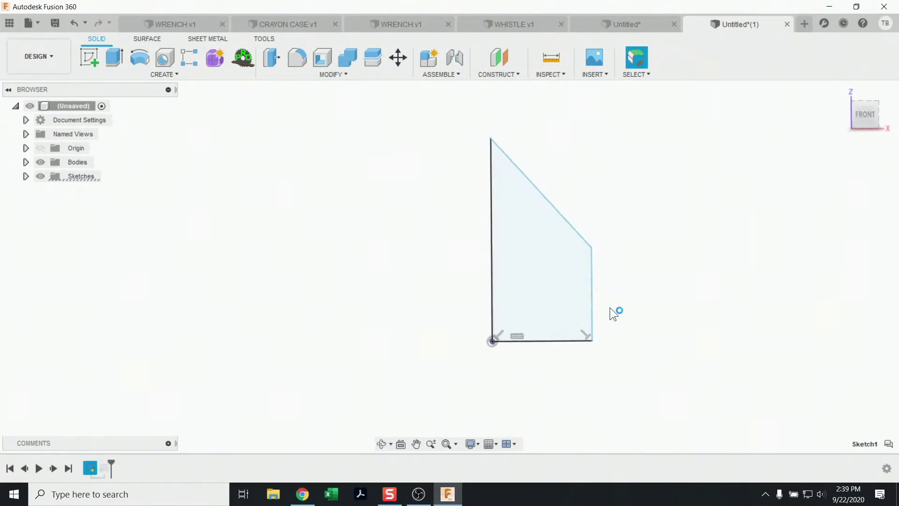
key(d)
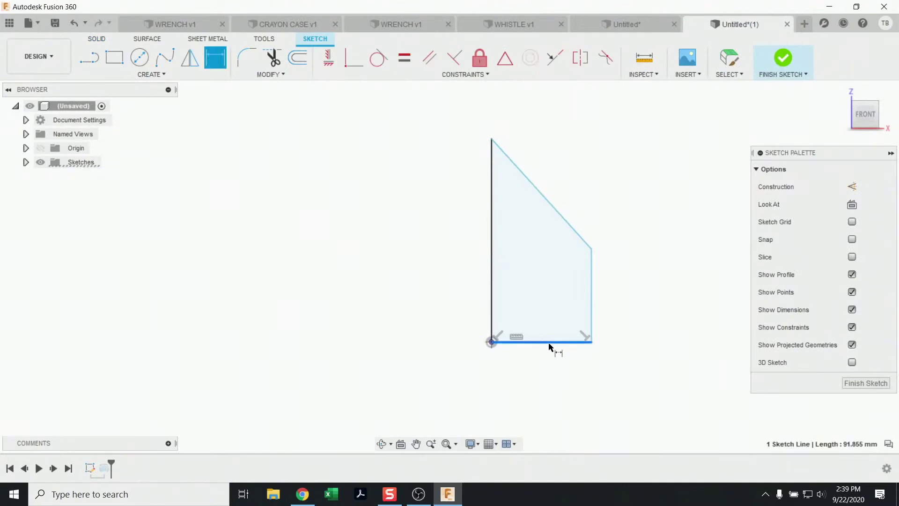
click(549, 343)
click(554, 384)
text(100)
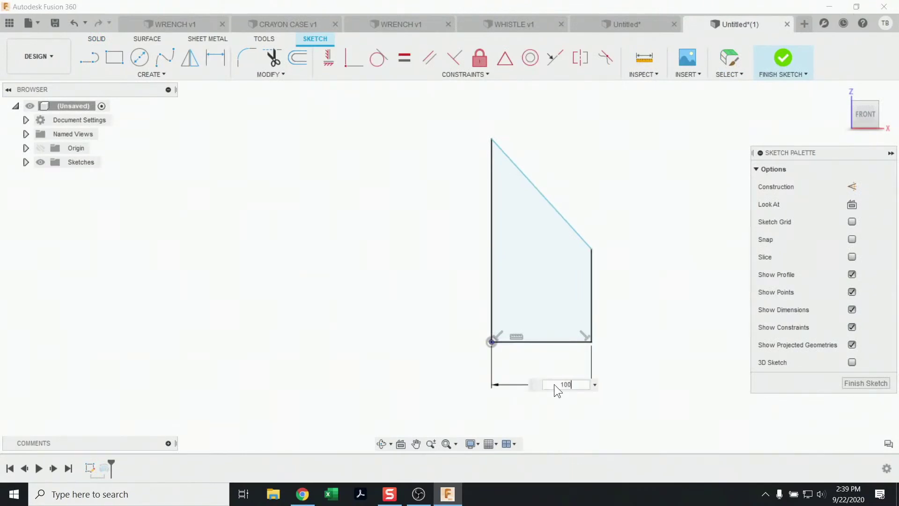
key(Return)
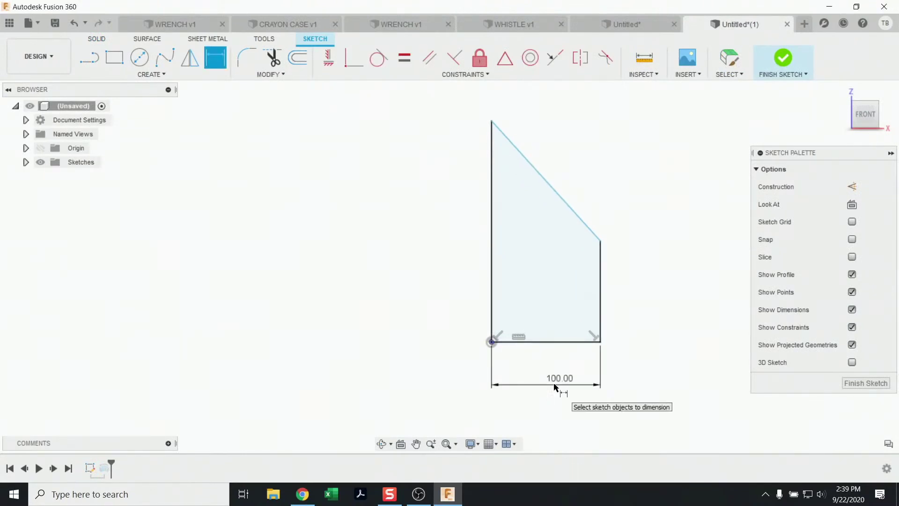
Dimension the profile's outer vertical edge to 95 mm
click(601, 291)
click(642, 288)
text(95)
key(Return)
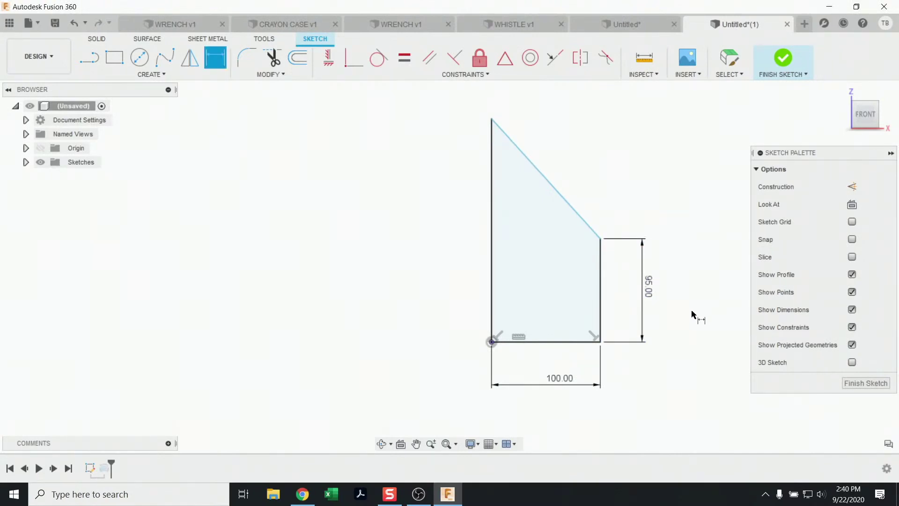
Finish the profile sketch and view the updated revolved body at an angle
click(790, 57)
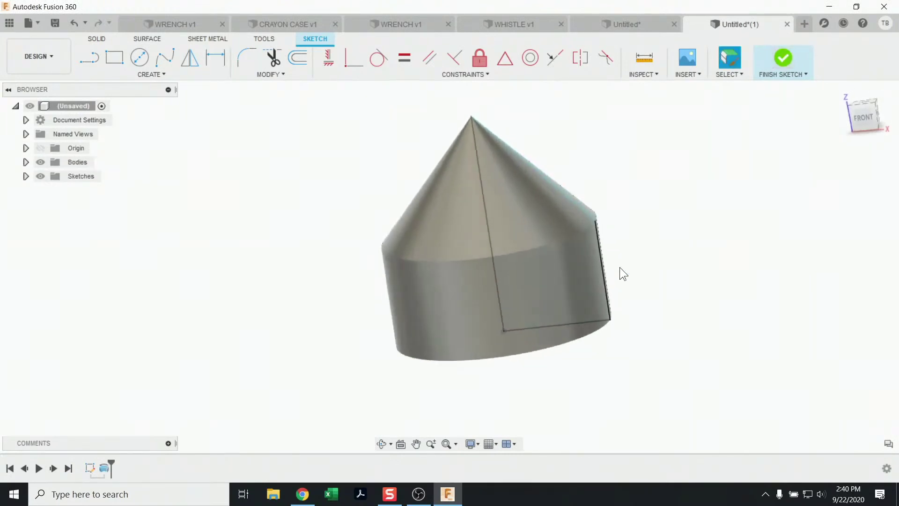
shift+middle_drag(675, 310, 668, 293)
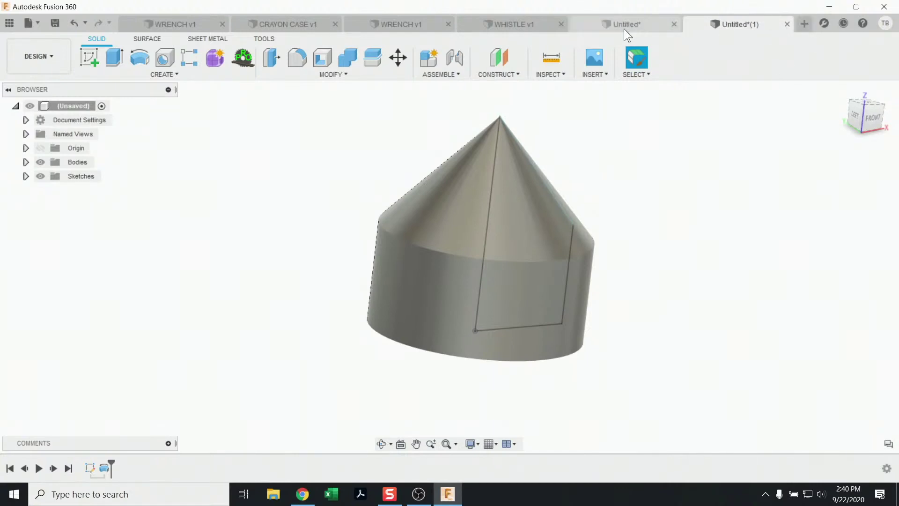
Switch to the WHISTLE v1 design and examine its outer body and inner ball by toggling body visibility
click(495, 28)
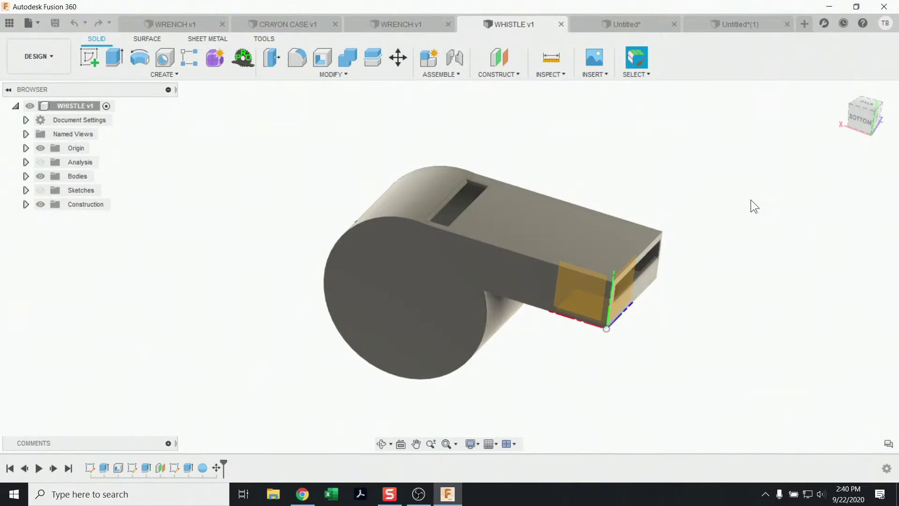
shift+middle_drag(347, 264, 548, 357)
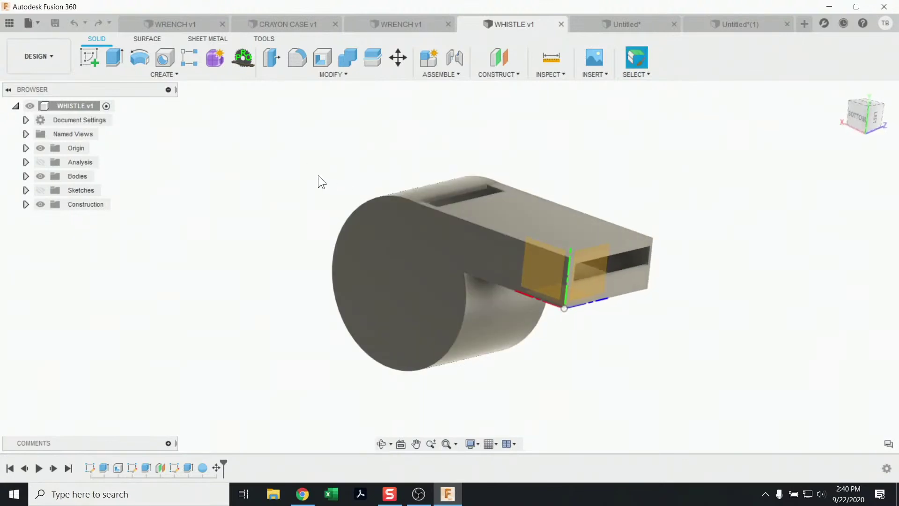
click(26, 176)
click(50, 190)
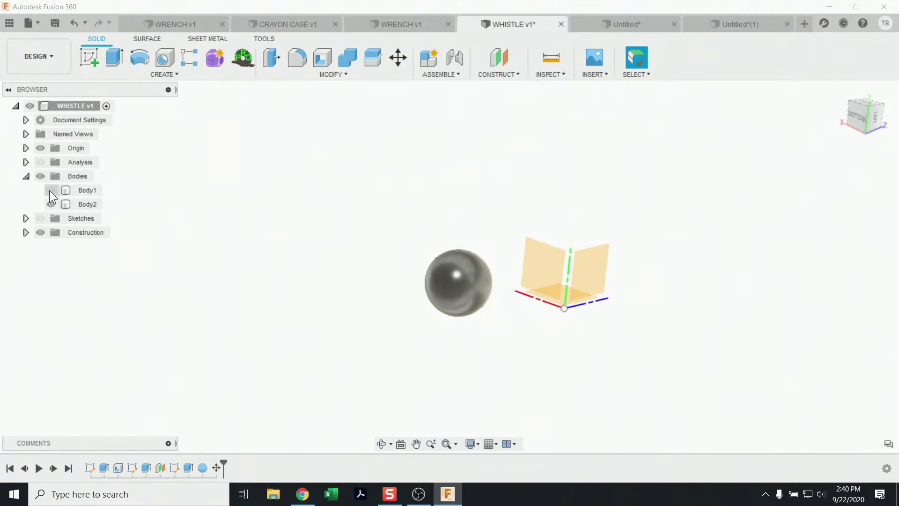
click(50, 191)
click(51, 204)
shift+middle_drag(231, 201, 519, 244)
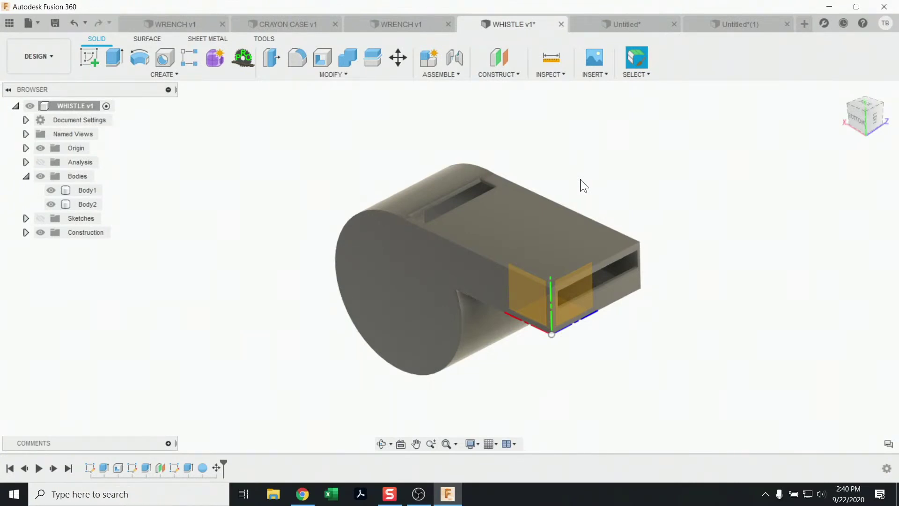
Create a new design and sketch a center-diameter circle centred on the origin on the front plane
click(805, 23)
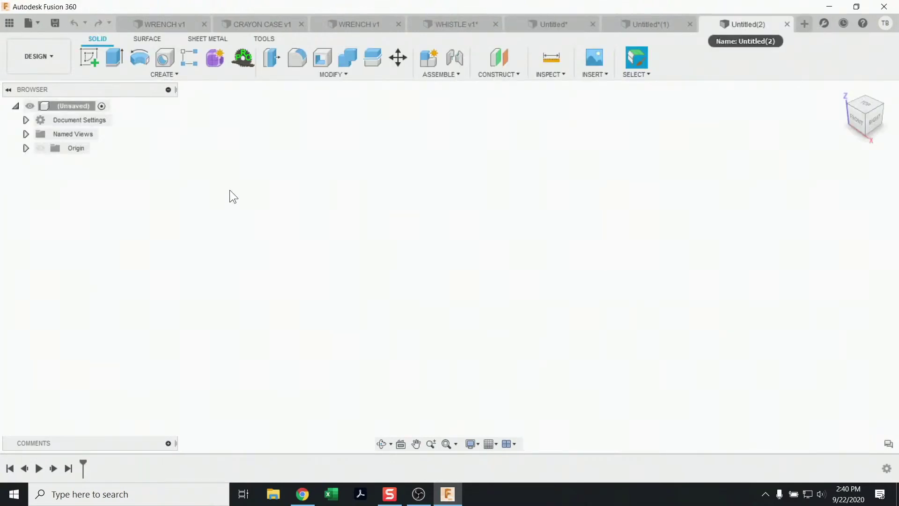
click(69, 105)
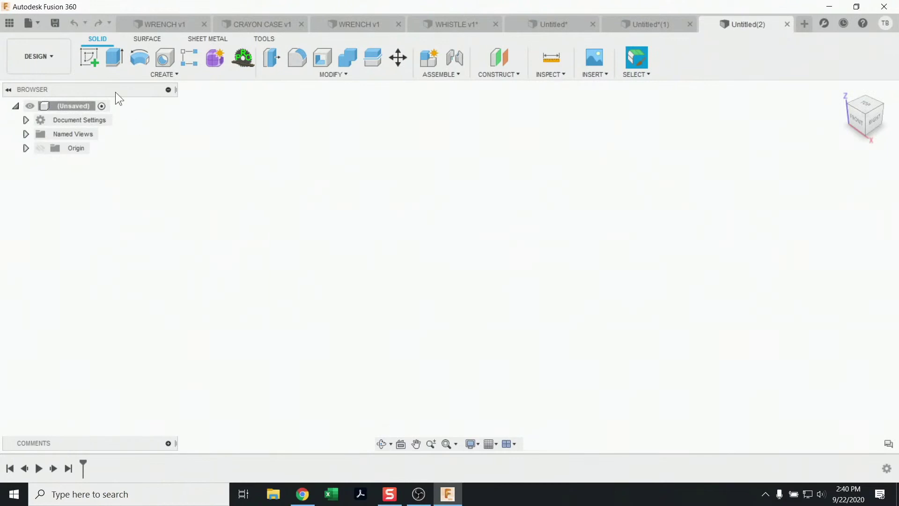
click(83, 54)
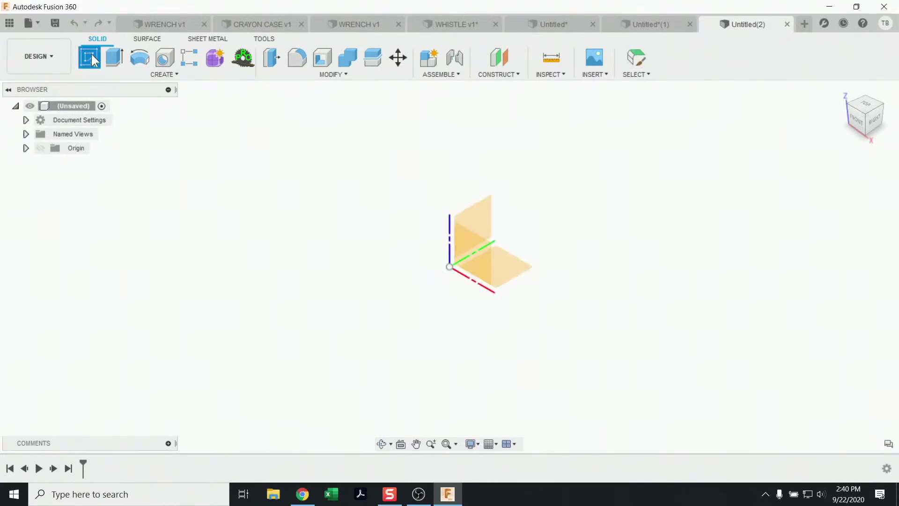
click(462, 249)
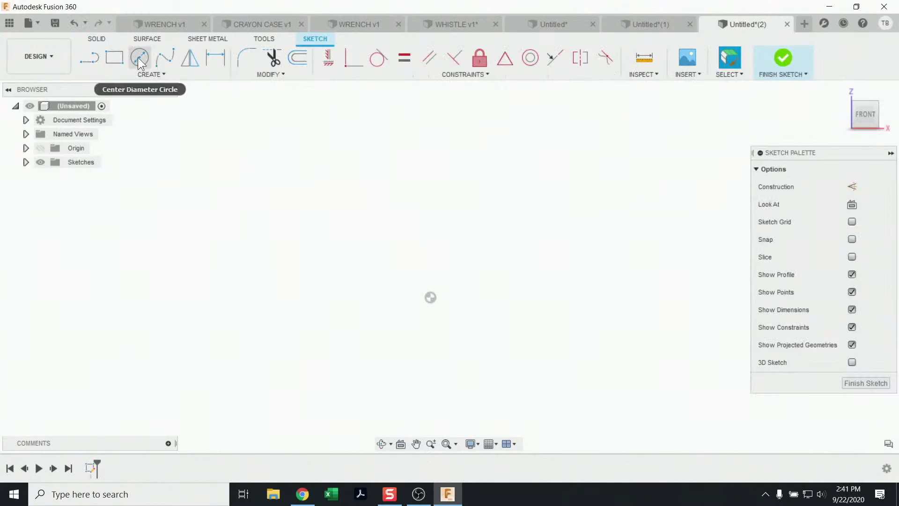
click(139, 58)
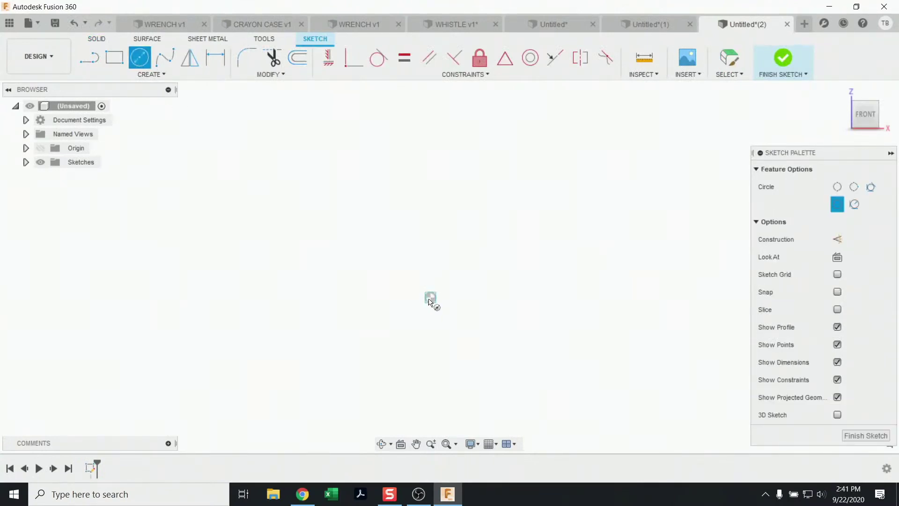
click(430, 298)
click(343, 217)
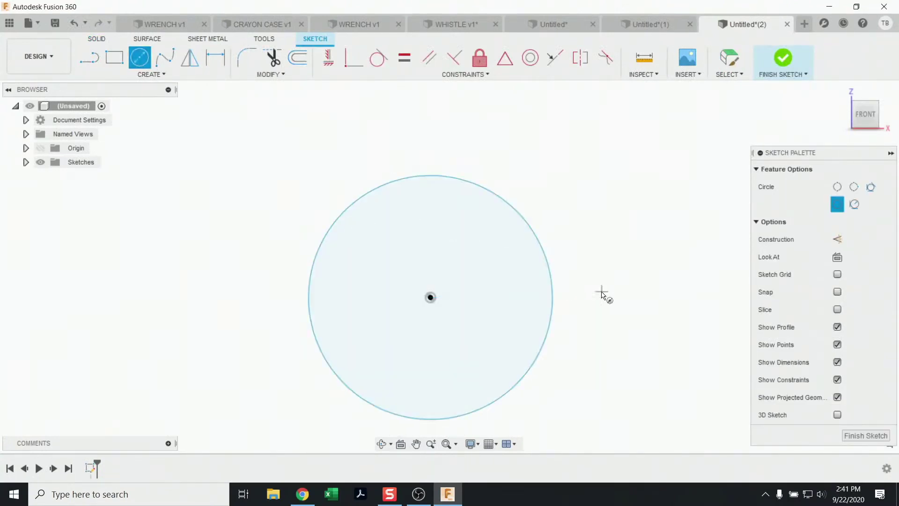
Sketch a two-point rectangle for the mouthpiece, starting at the circle's topmost point and extending horizontally past its right side
scroll(601, 300, up, 2)
scroll(600, 300, down, 3)
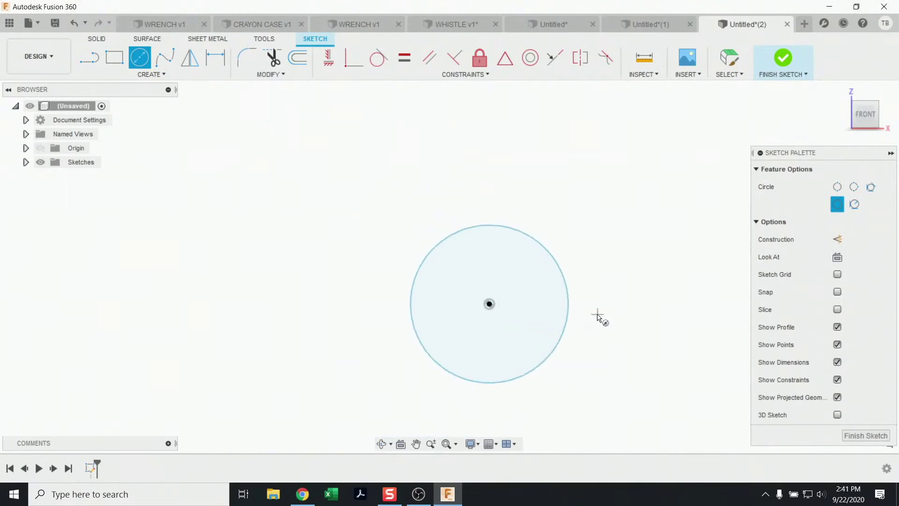
click(114, 57)
click(489, 226)
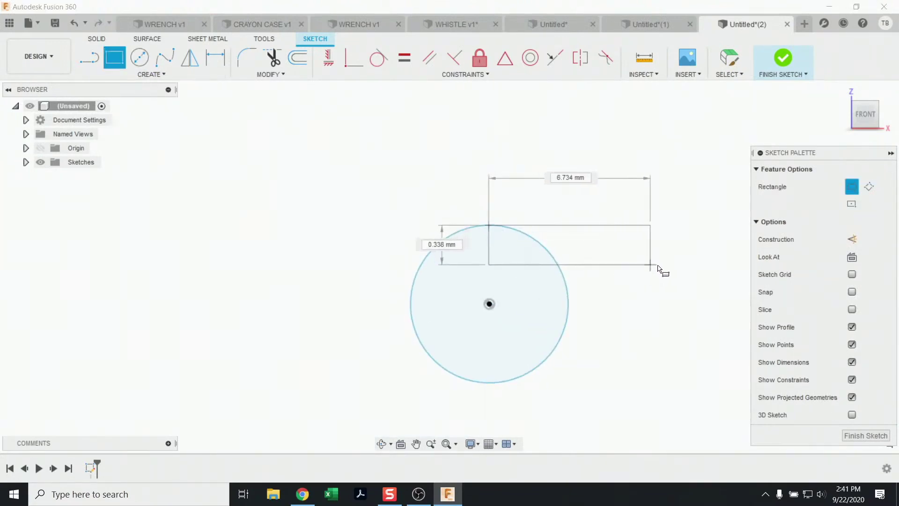
click(734, 278)
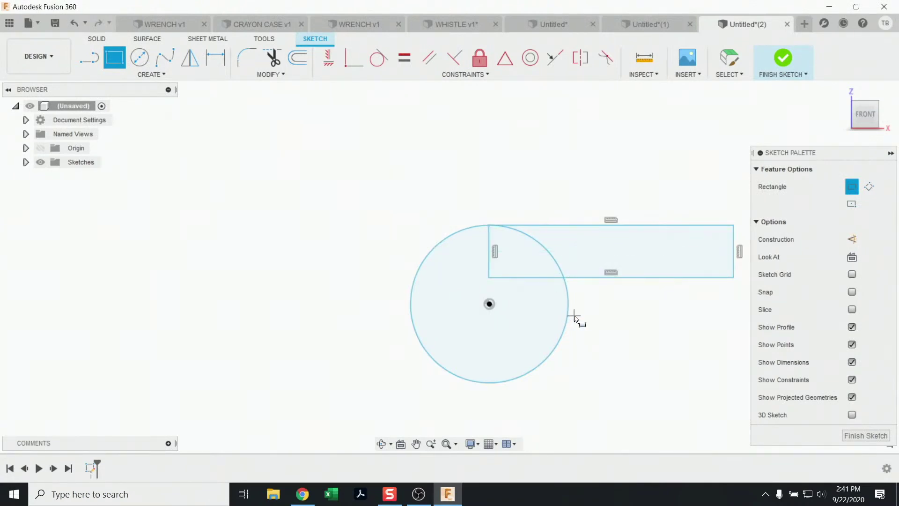
Extrude all the circle and rectangle profiles together by -100 mm as a new body
key(e)
click(542, 281)
click(548, 263)
click(575, 253)
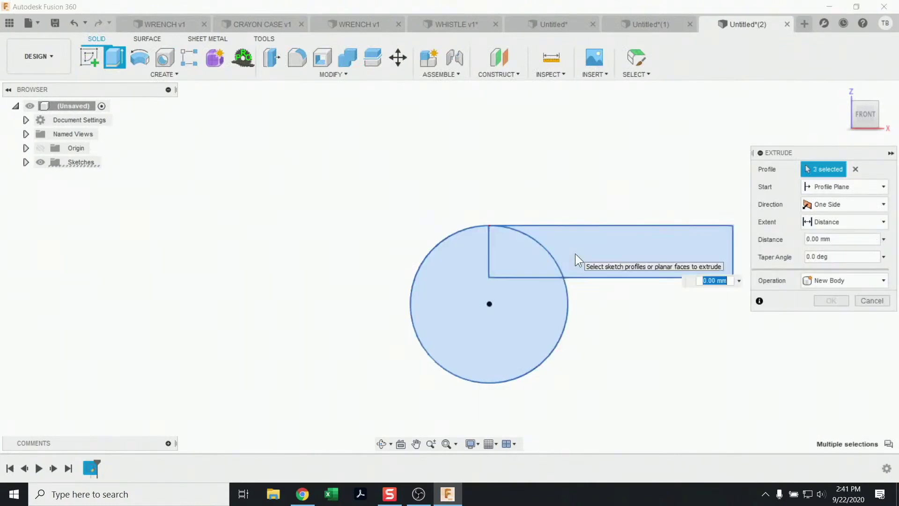
shift+middle_drag(583, 325, 583, 267)
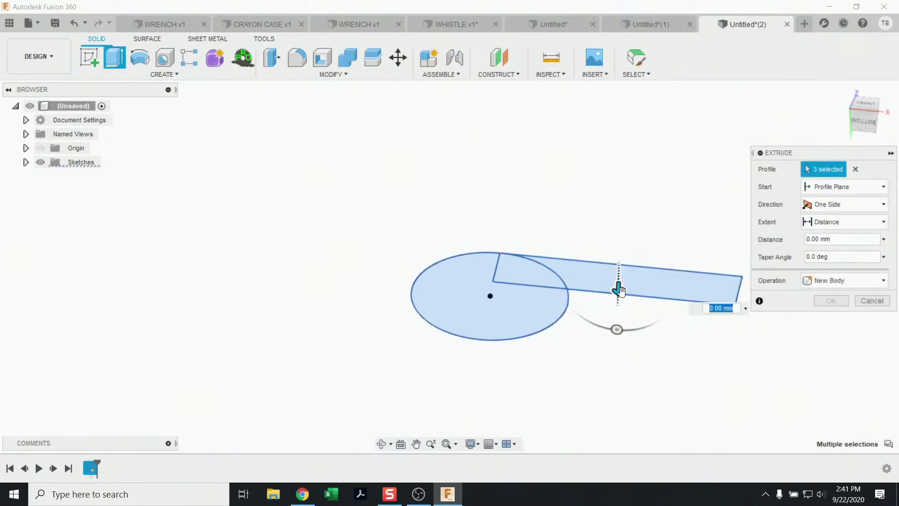
drag(619, 290, 615, 196)
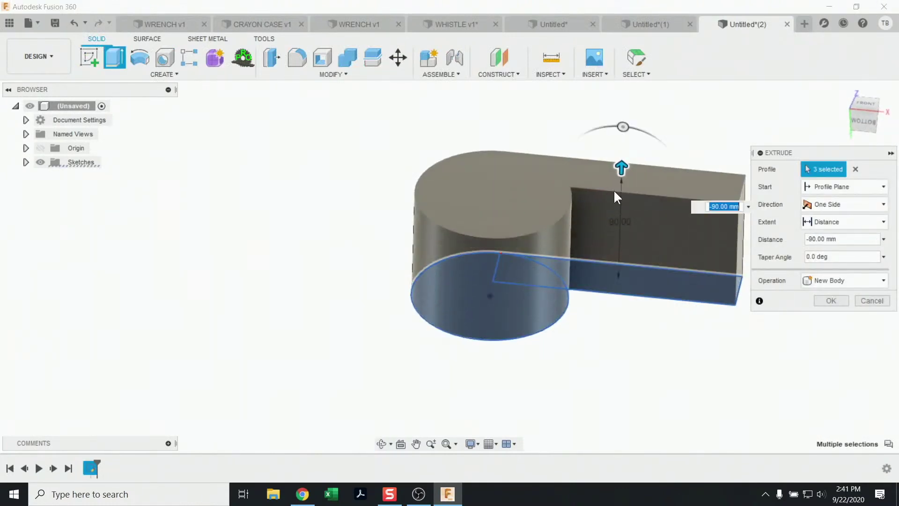
text(-100)
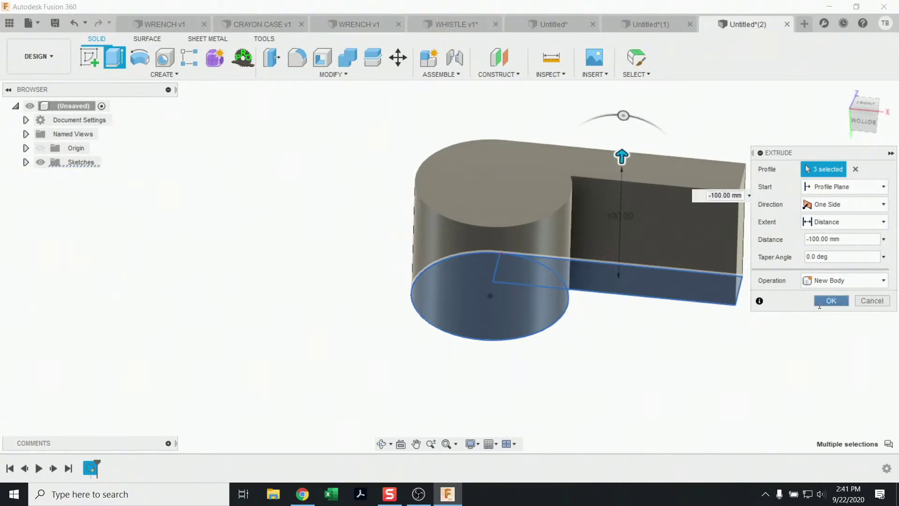
click(820, 305)
shift+middle_drag(676, 347, 651, 342)
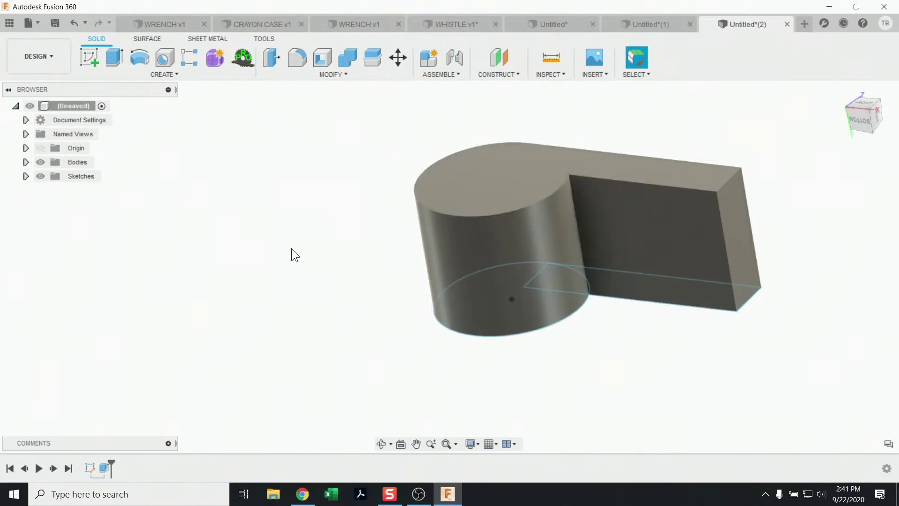
Shell the whole whistle body with a 1 mm inside thickness, without removing any face
key(s)
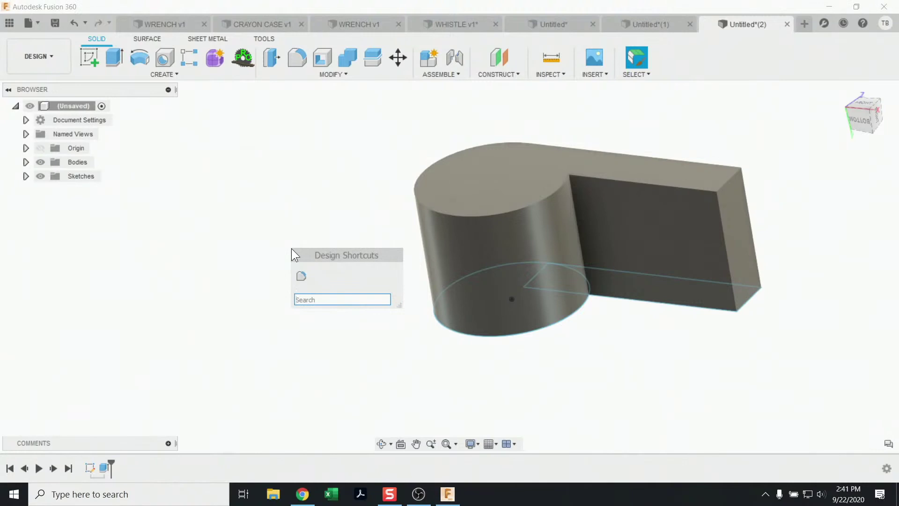
text(shell)
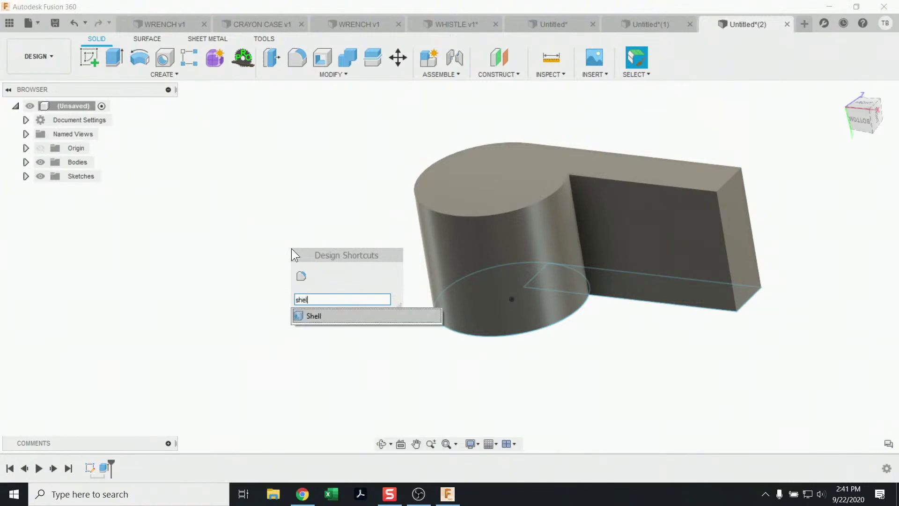
click(329, 315)
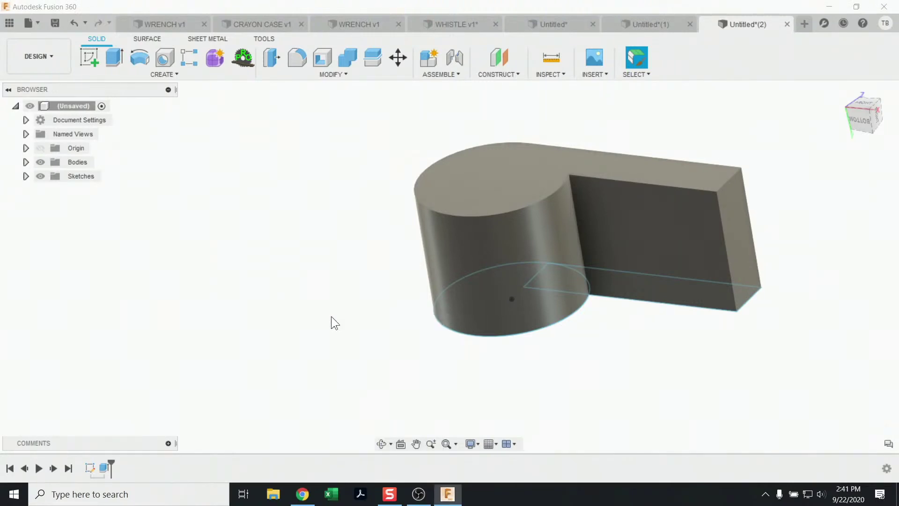
mouse_move(597, 340)
shift+middle_down()
mouse_move(614, 345)
mouse_move(600, 321)
mouse_move(570, 339)
mouse_move(582, 342)
shift+middle_up()
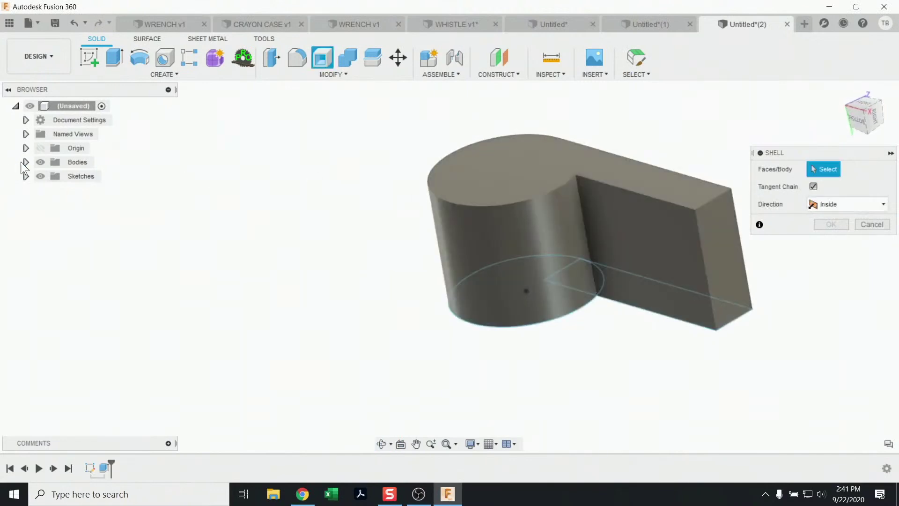
click(26, 162)
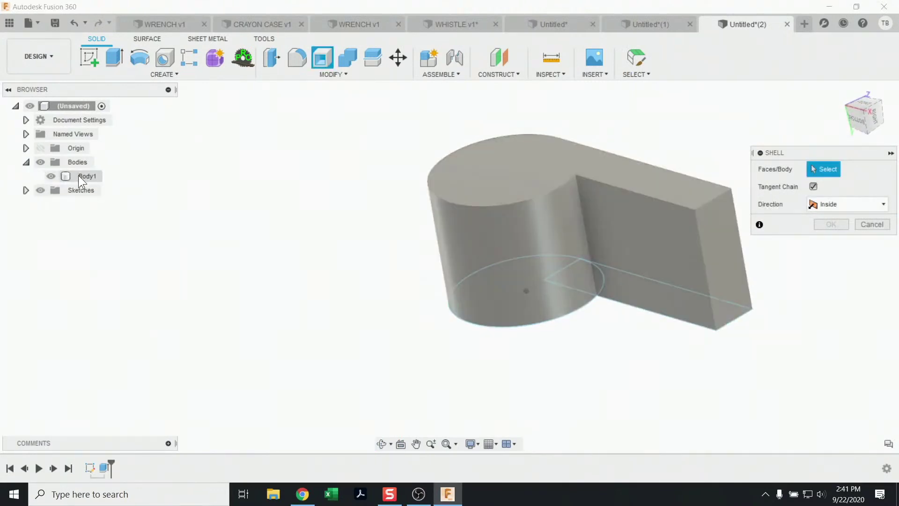
click(79, 177)
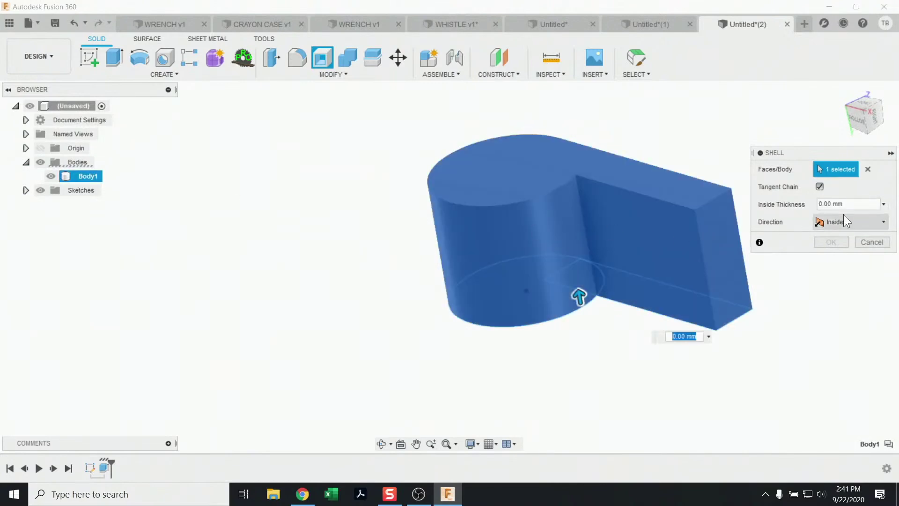
drag(843, 204, 763, 209)
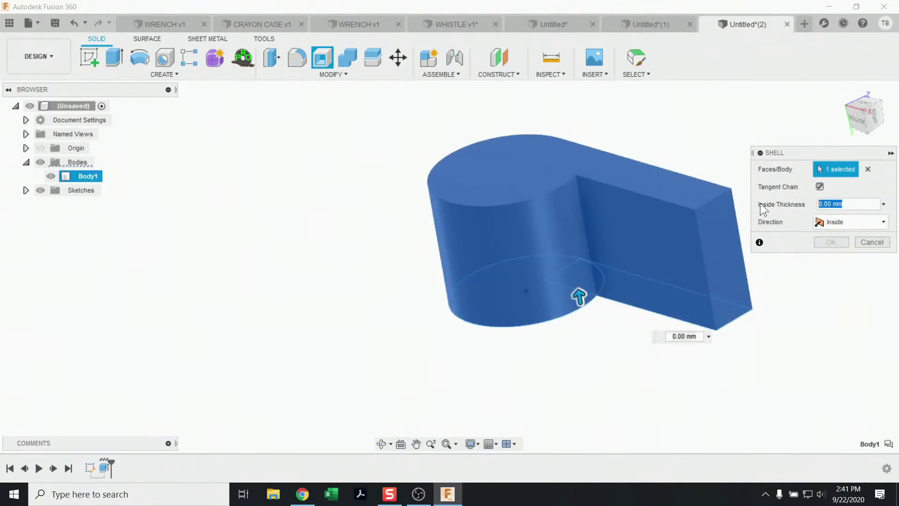
text(1)
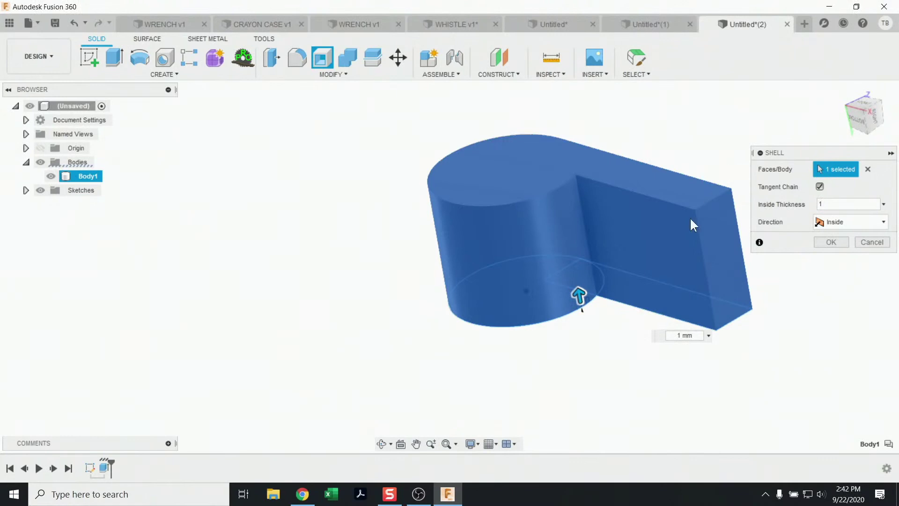
key(Tab)
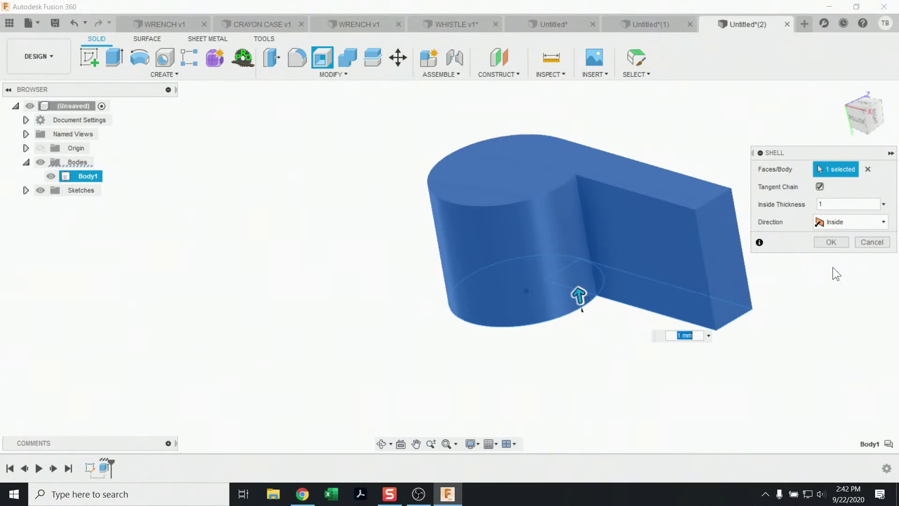
click(827, 240)
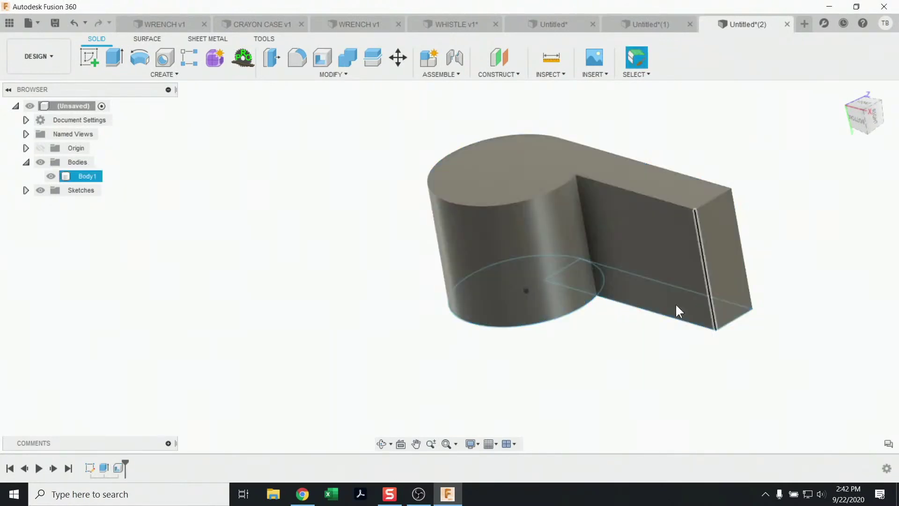
shift+middle_drag(675, 303, 633, 353)
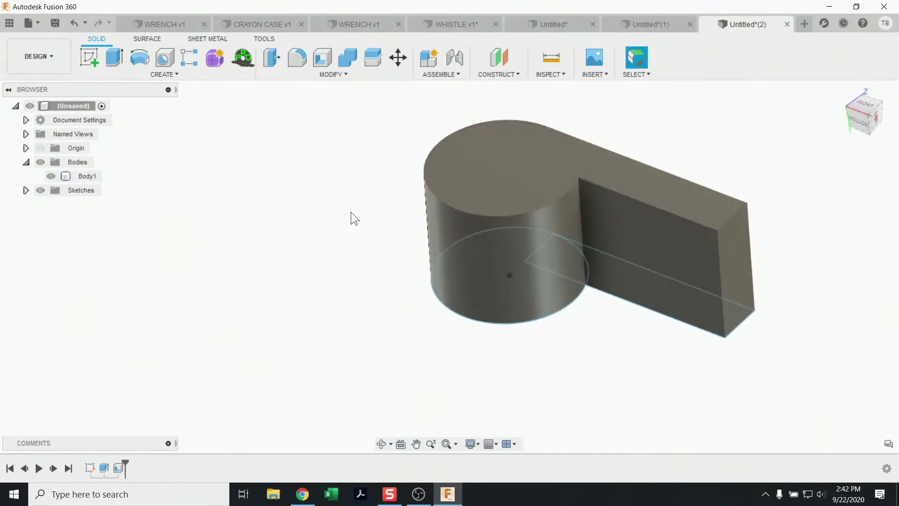
Create a section analysis from the whistle's flat front face, offset -40 mm into the body
click(542, 76)
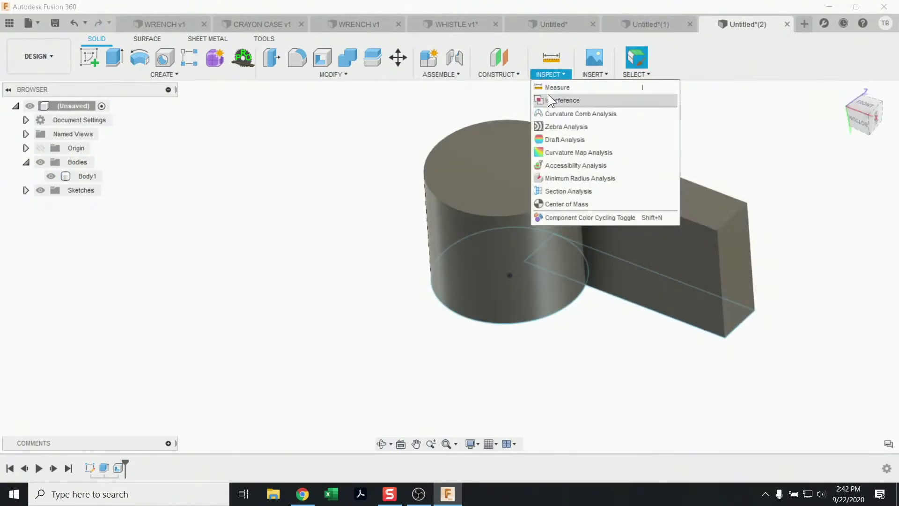
click(577, 189)
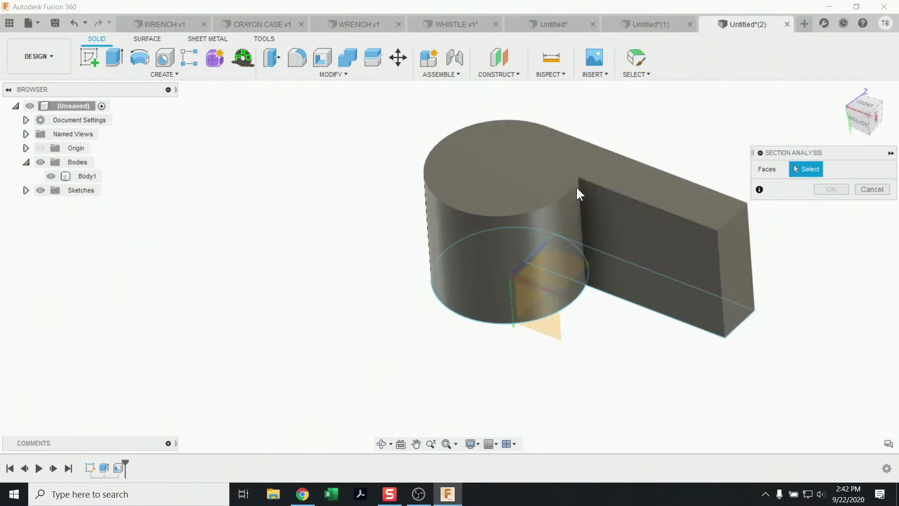
click(518, 173)
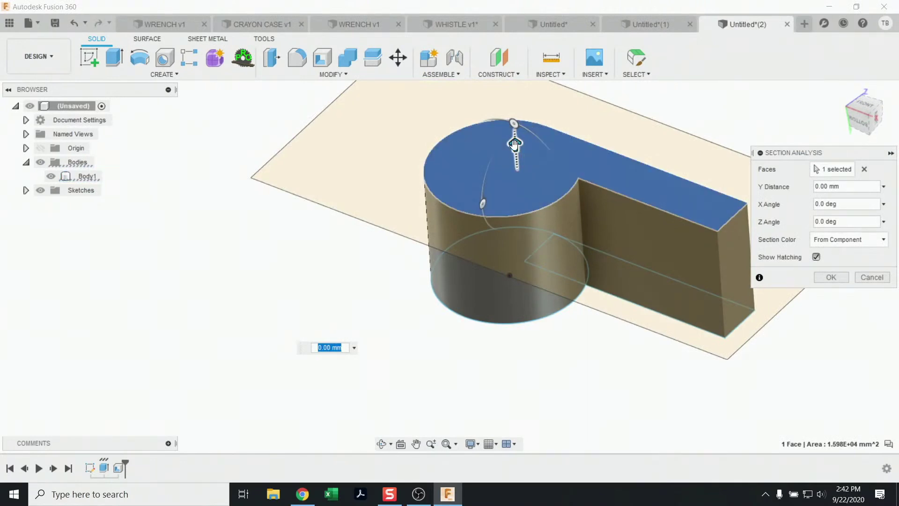
drag(515, 146, 523, 181)
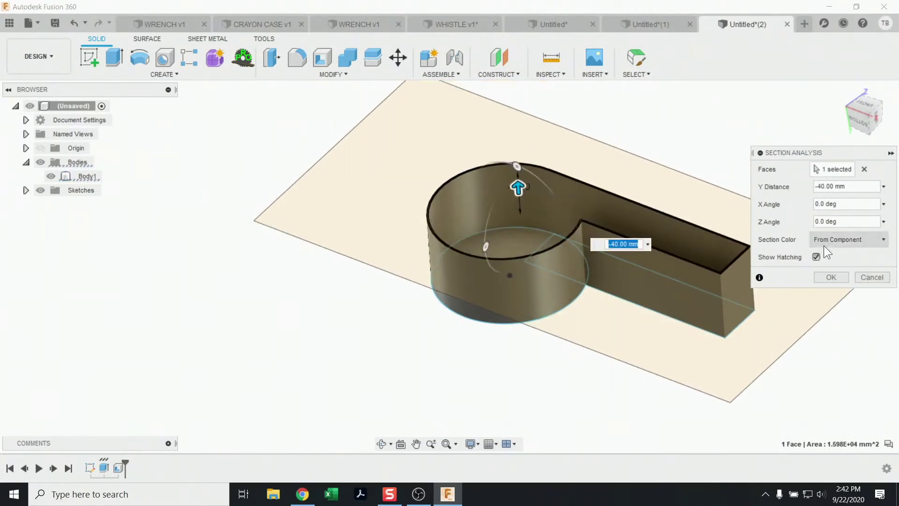
click(828, 276)
shift+middle_drag(558, 181, 664, 194)
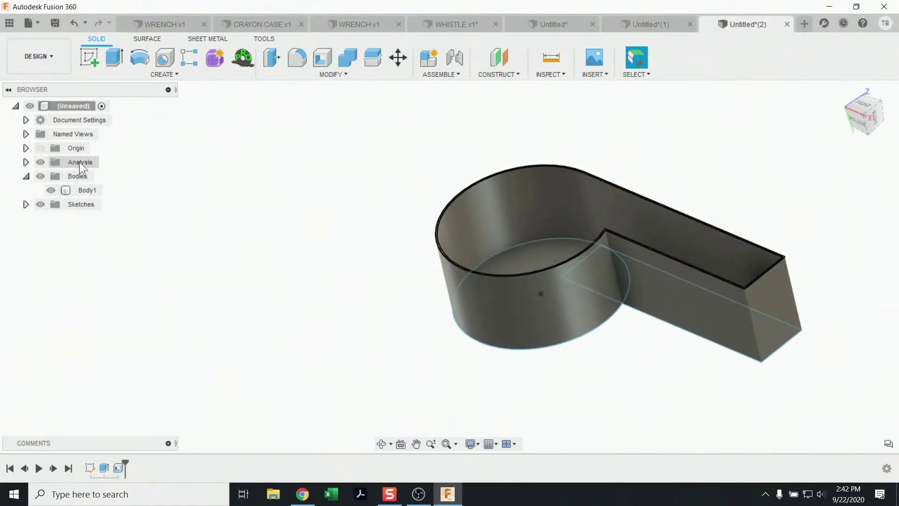
Compare the whistle with the section analysis off and on, and examine the hollow interior and wall thickness
click(40, 163)
click(40, 162)
click(40, 163)
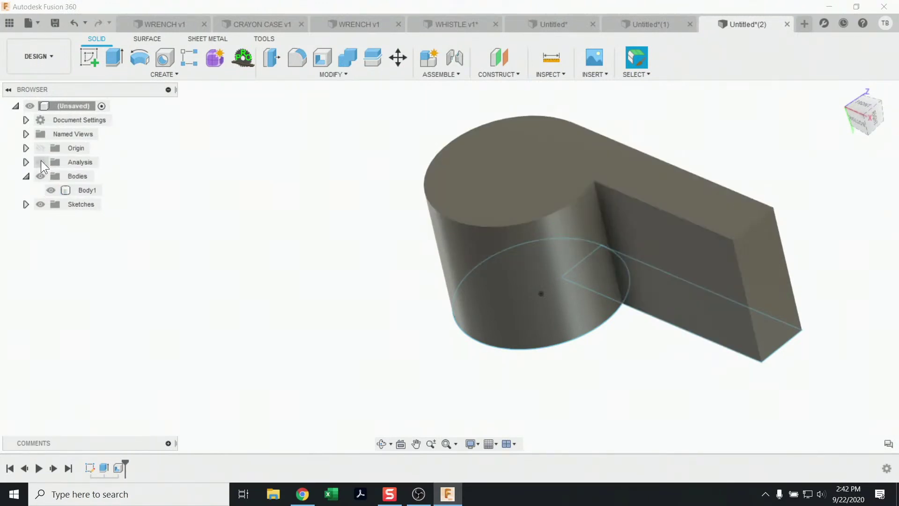
click(40, 162)
shift+middle_drag(634, 336, 638, 367)
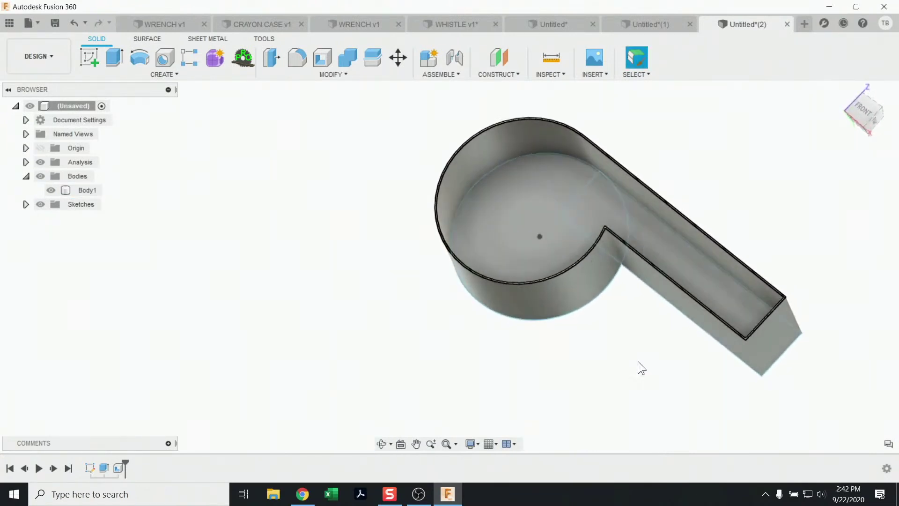
scroll(581, 225, up, 1)
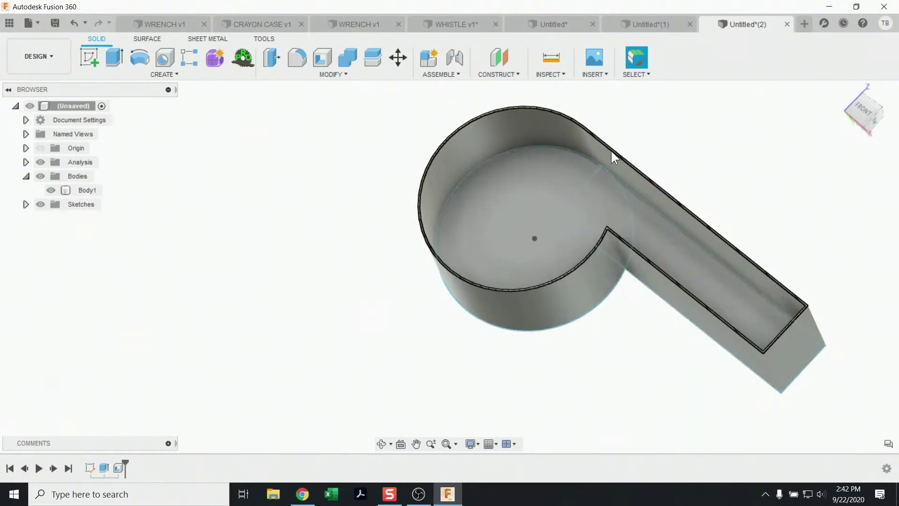
click(618, 190)
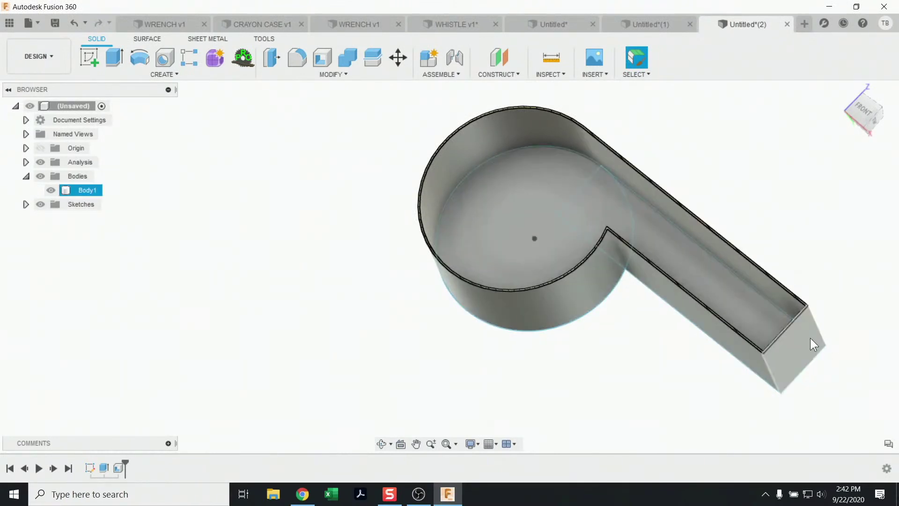
click(649, 355)
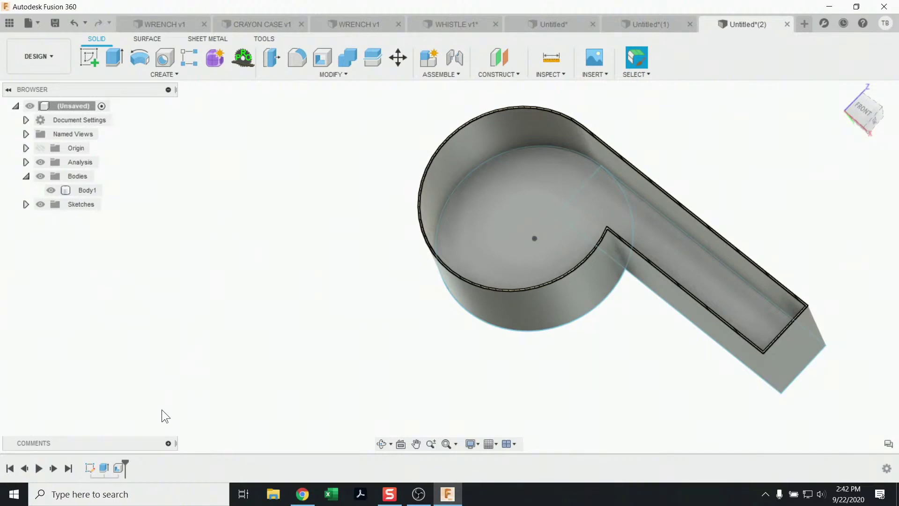
shift+middle_drag(582, 393, 749, 321)
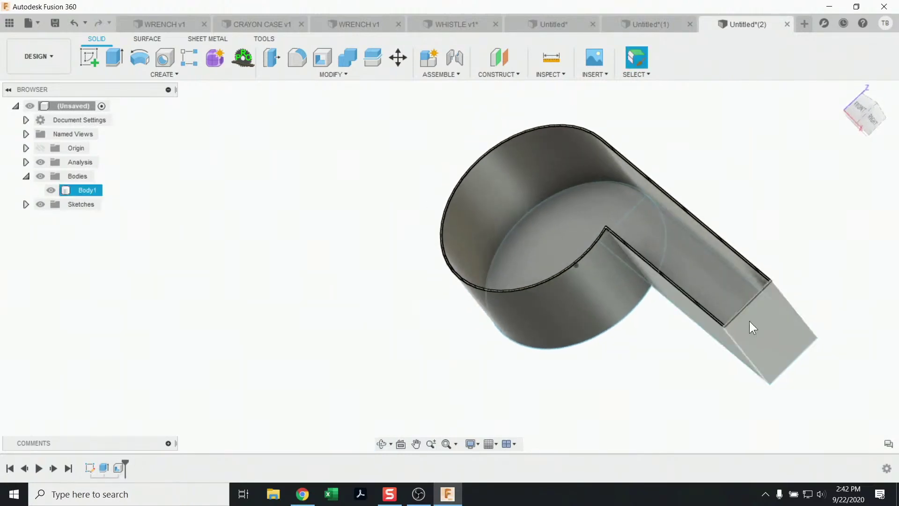
With the origin shown and the section analysis hidden, sketch a thin two-point rectangle near the upper edge of the mouthpiece's end face
click(42, 147)
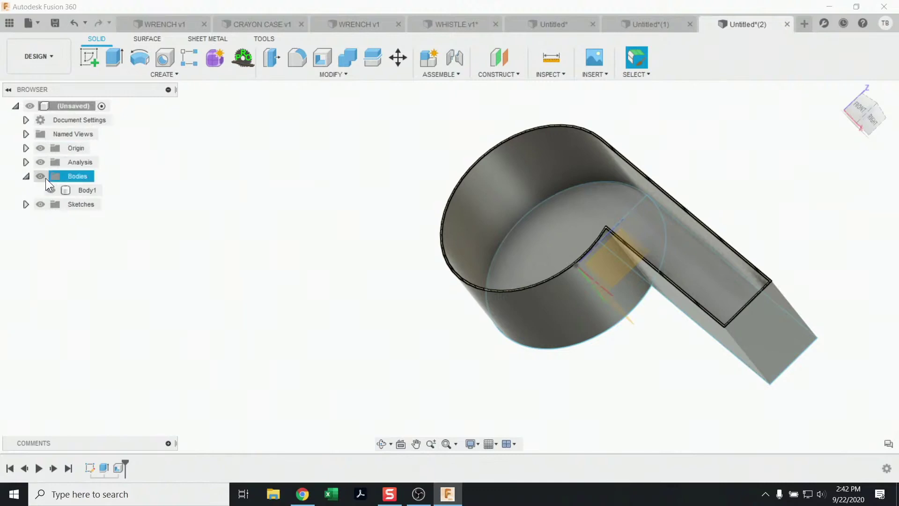
click(41, 162)
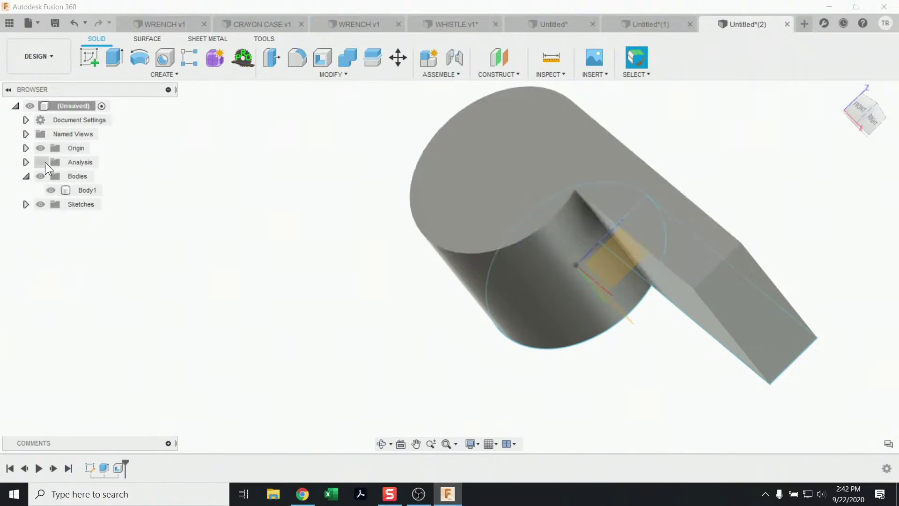
click(743, 303)
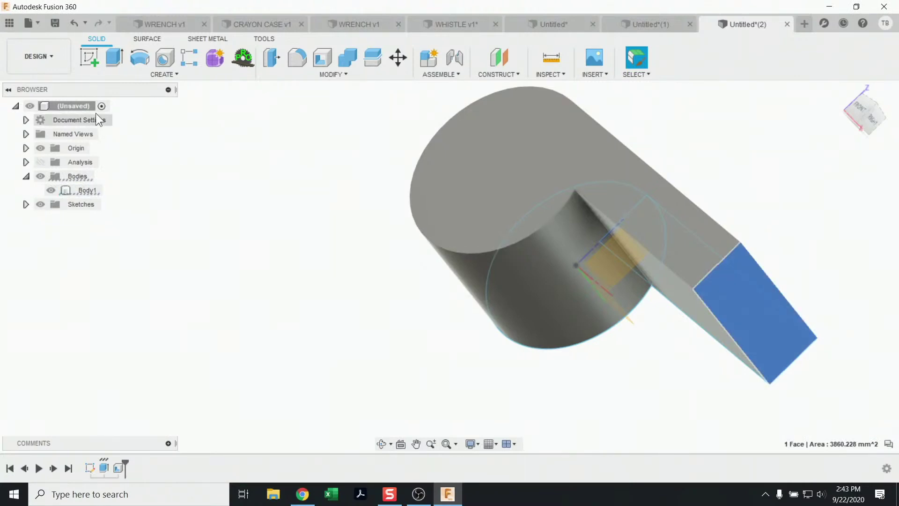
click(91, 55)
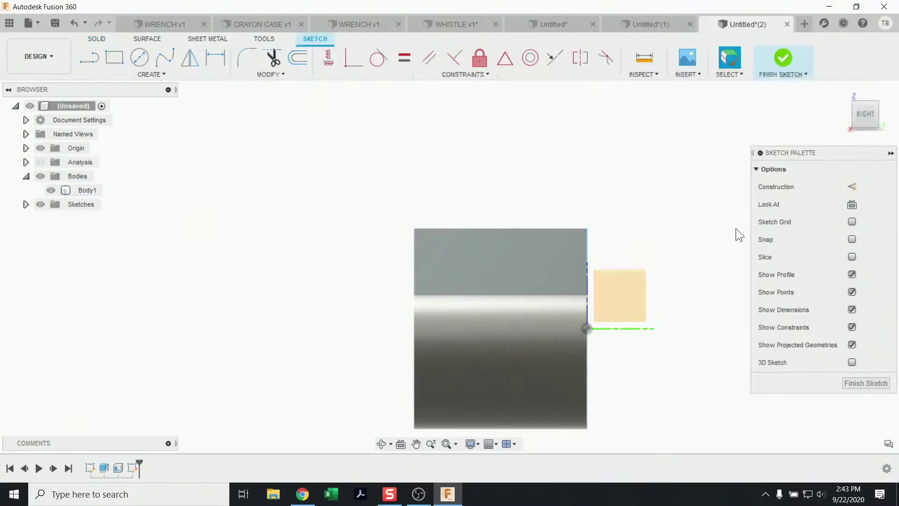
click(115, 57)
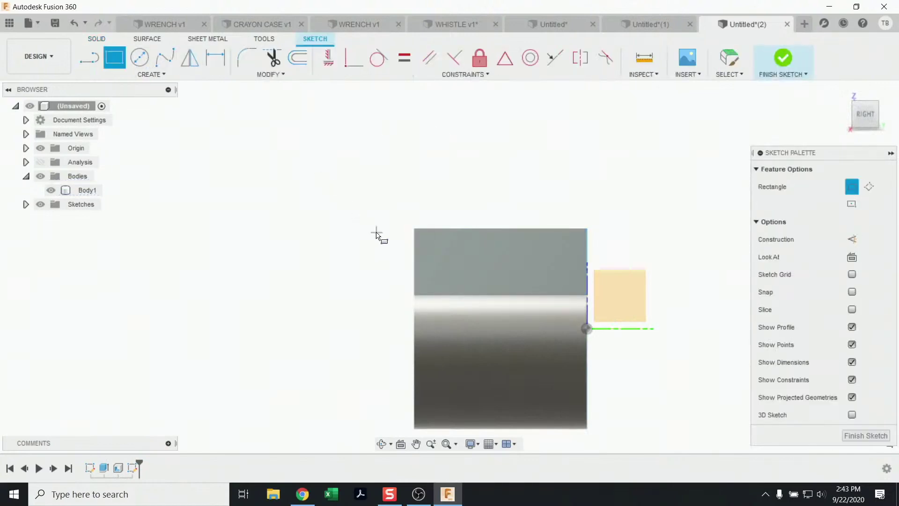
click(425, 240)
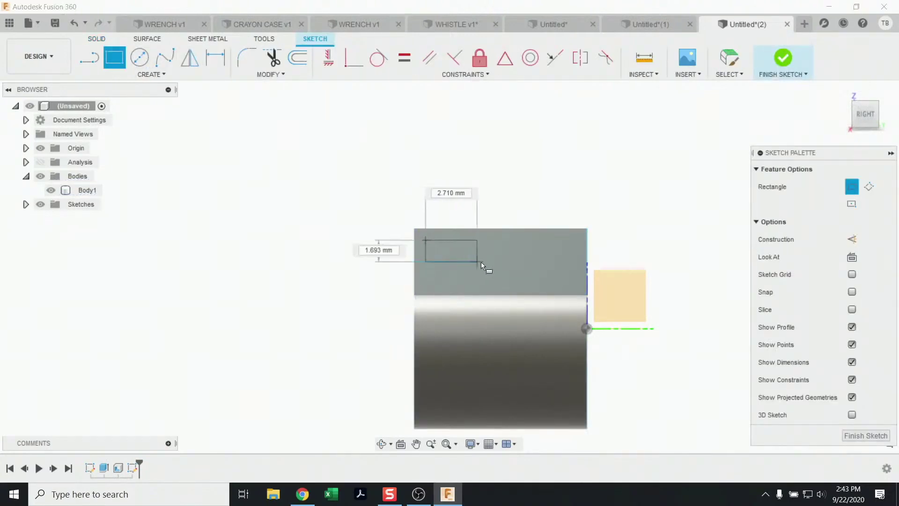
click(576, 261)
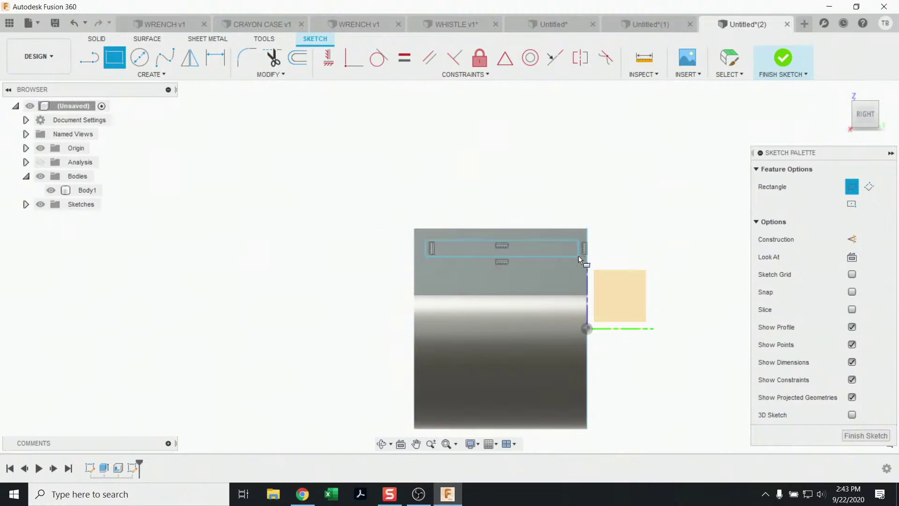
shift+middle_drag(643, 247, 712, 265)
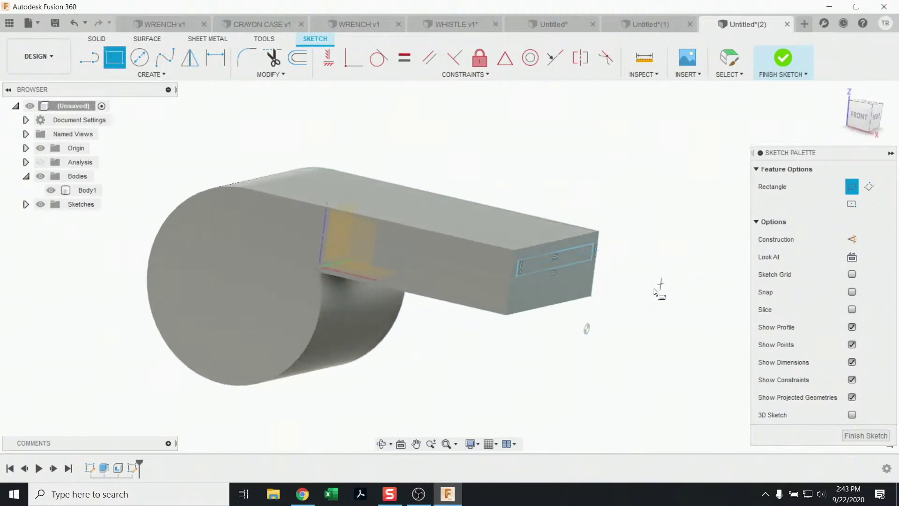
Extrude the thin rectangle -70 mm into the mouthpiece as a cut to open the air slot
key(e)
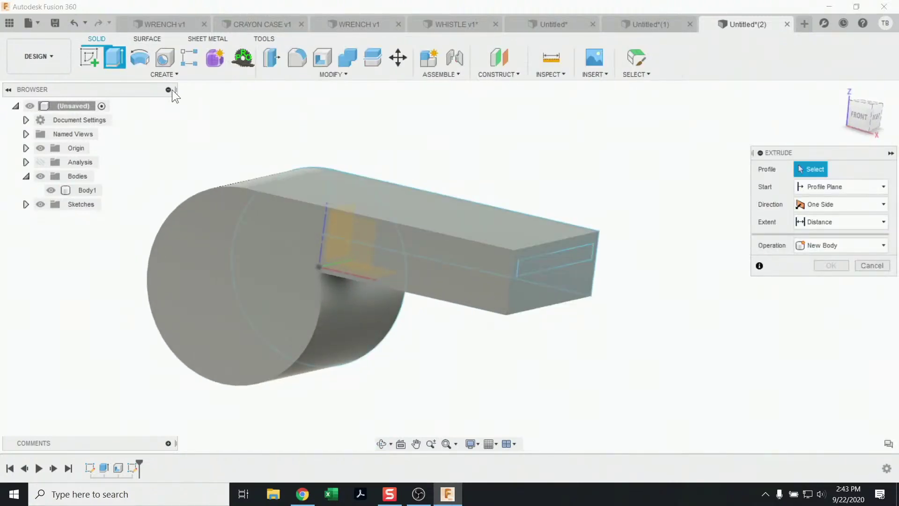
click(552, 257)
drag(565, 261, 461, 248)
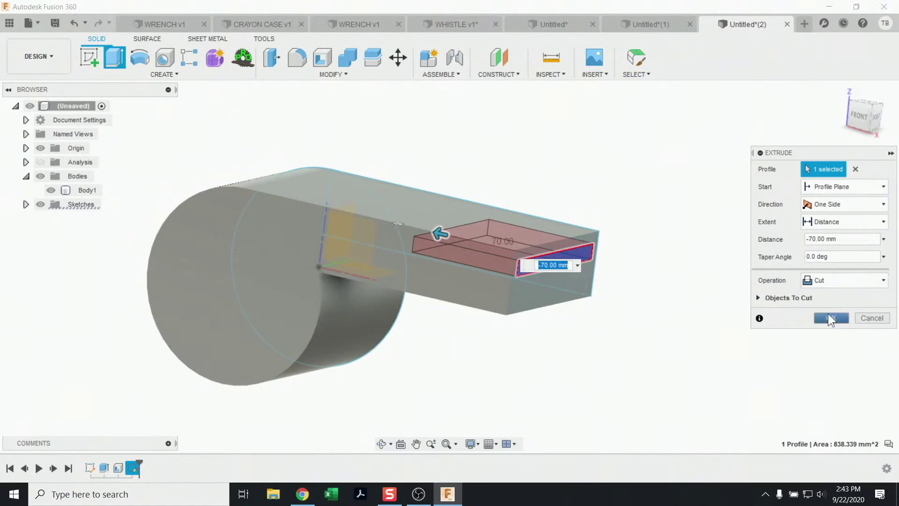
click(830, 318)
Examine the mouthpiece slot and the whistle's outer faces from several angles
drag(627, 337, 666, 339)
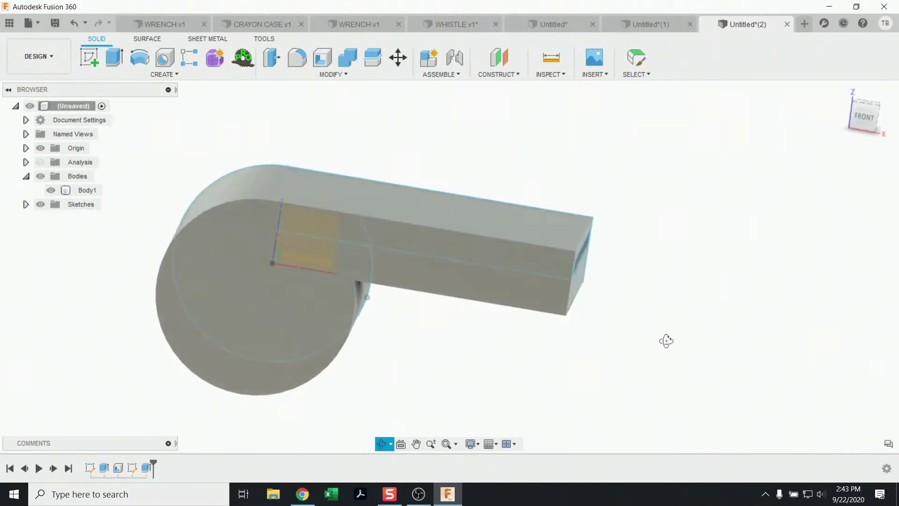
key(Escape)
click(460, 371)
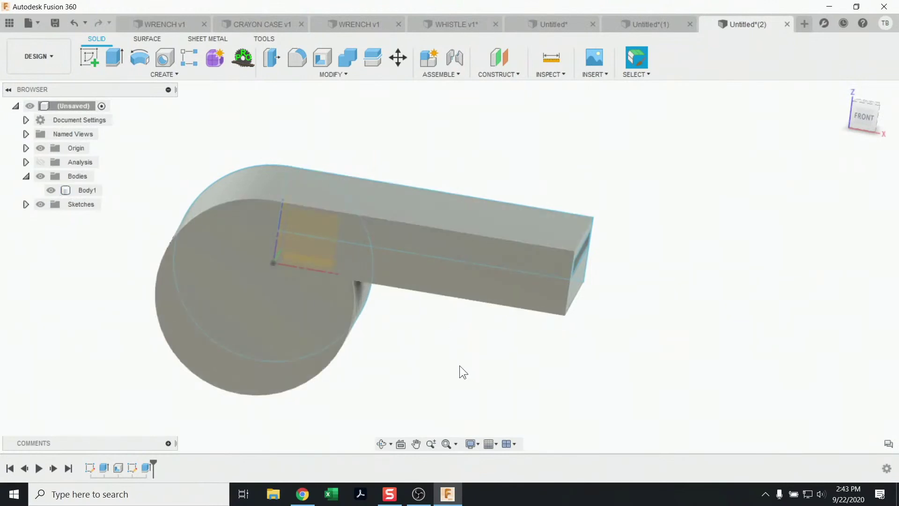
shift+middle_drag(459, 371, 417, 347)
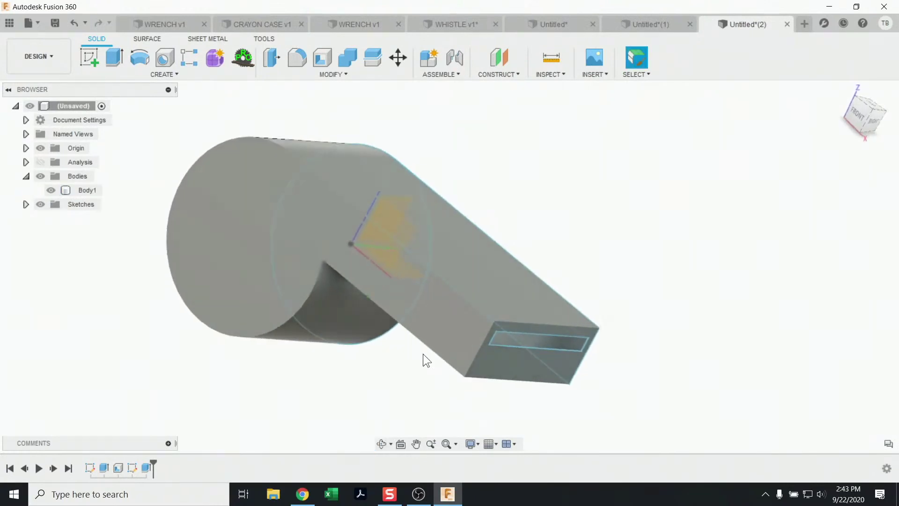
click(336, 162)
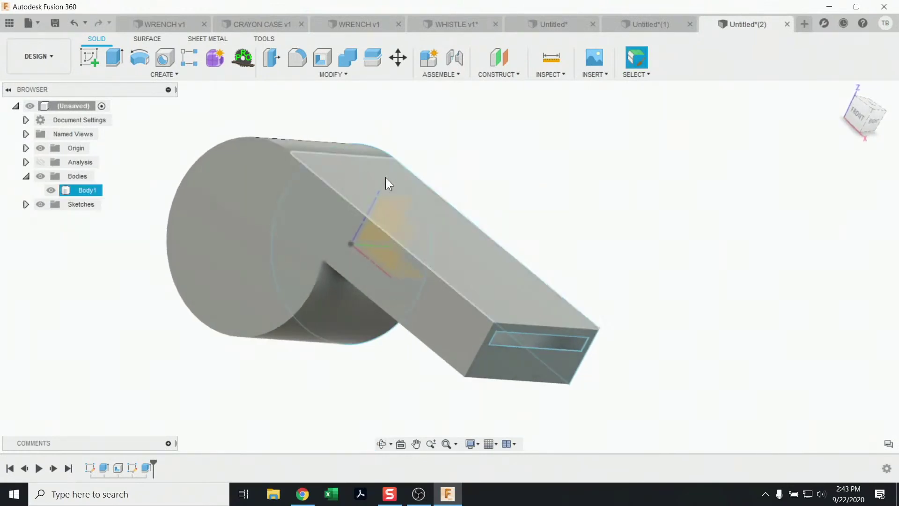
click(566, 283)
shift+middle_drag(566, 284, 635, 282)
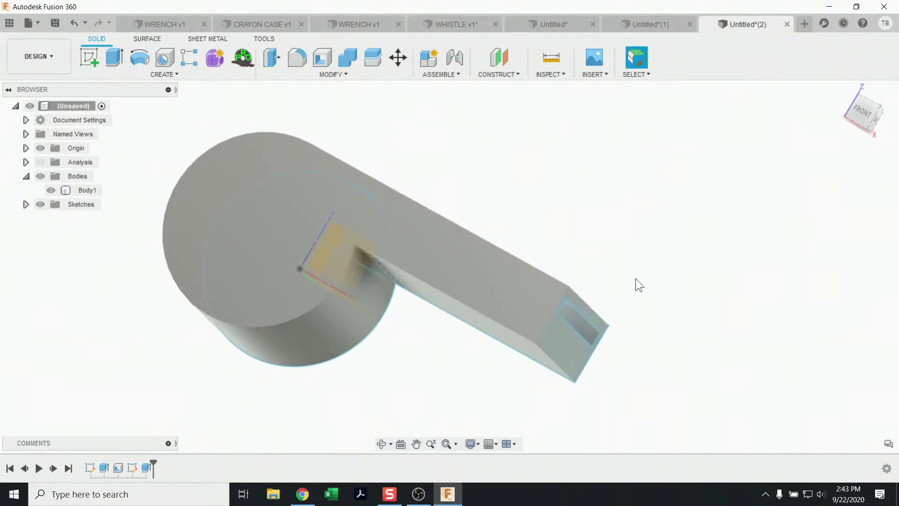
click(338, 220)
shift+middle_drag(432, 257, 473, 235)
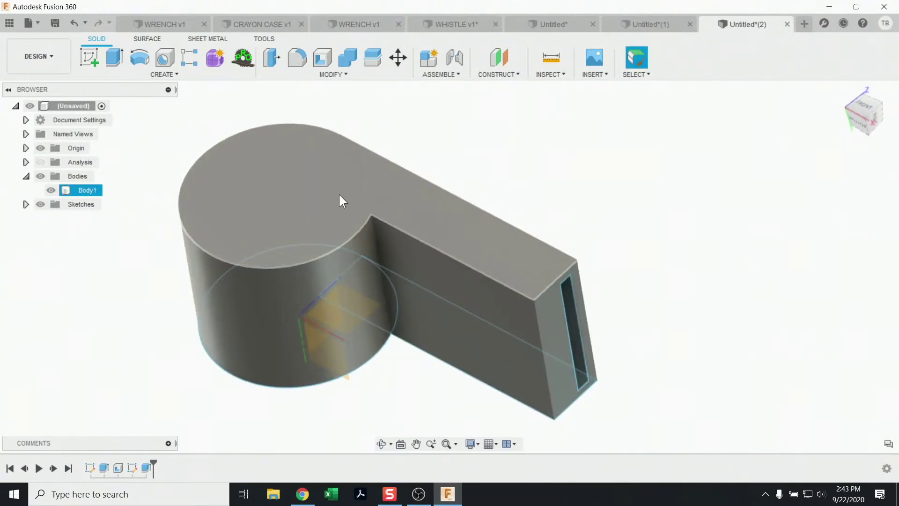
key(Escape)
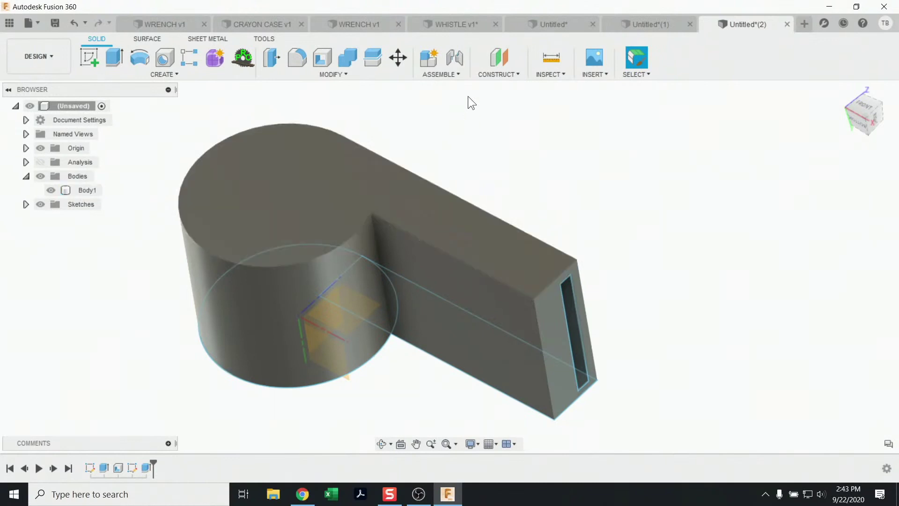
Create an offset construction plane -10 mm from the whistle's flat front face, inside the body
click(497, 57)
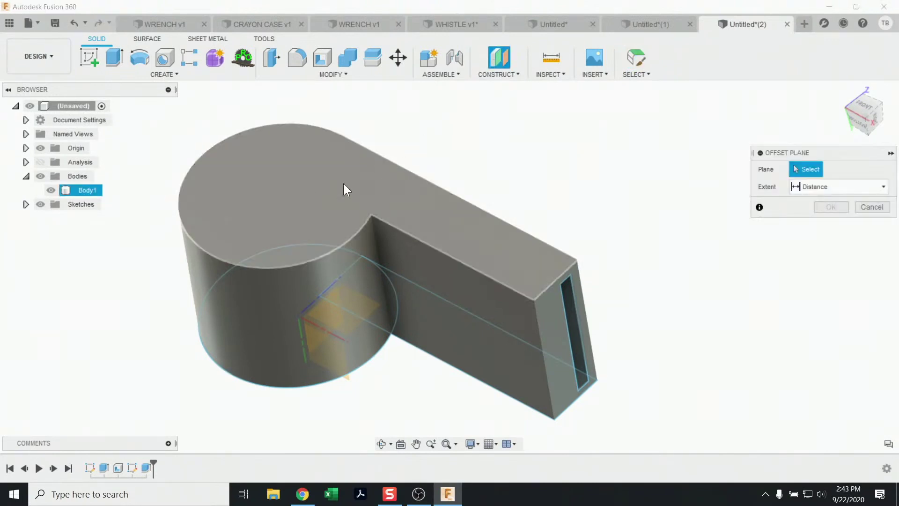
click(307, 173)
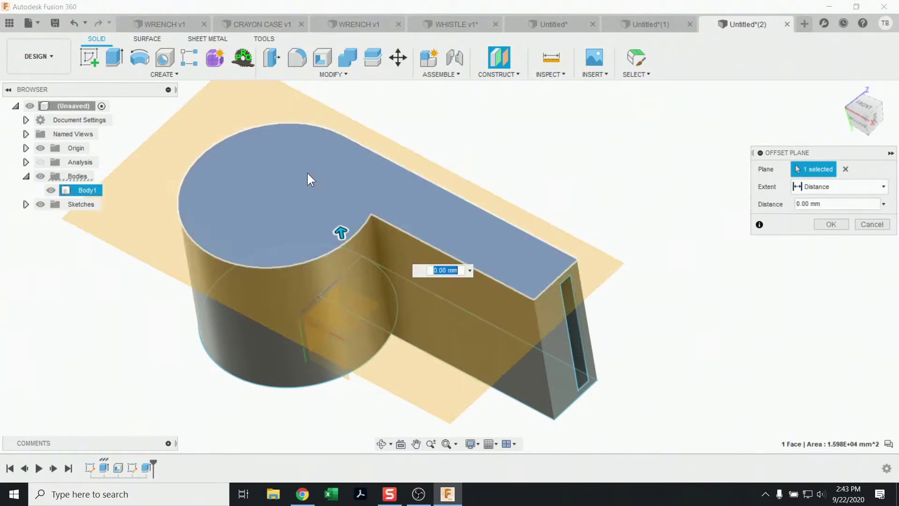
drag(341, 231, 347, 251)
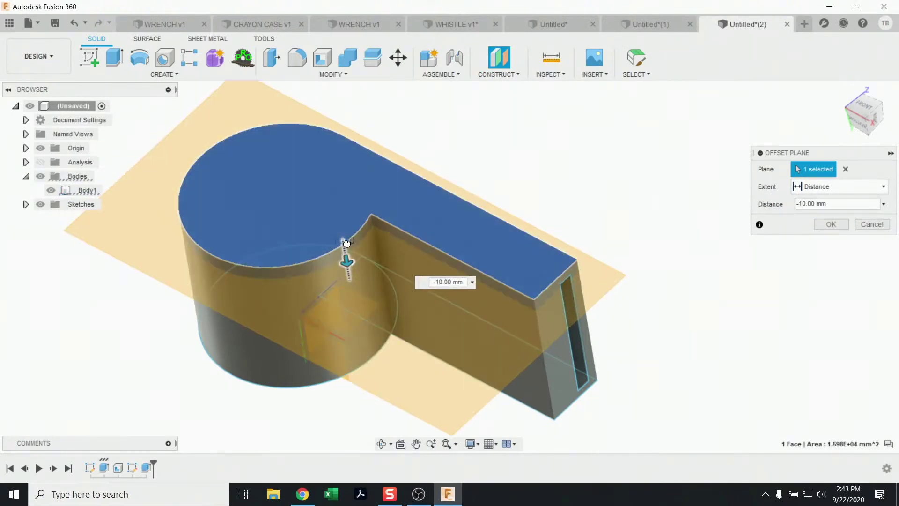
shift+middle_drag(696, 311, 686, 262)
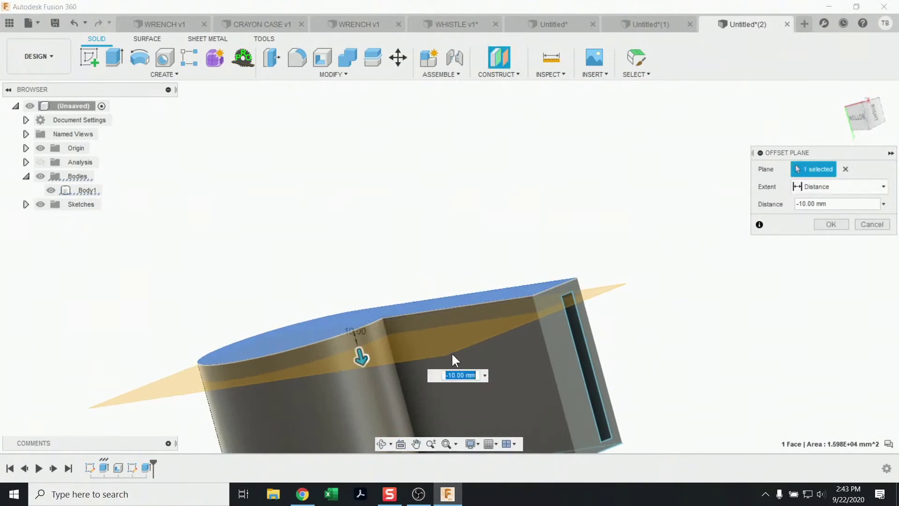
click(830, 224)
Sketch a closed triangle on the offset plane, its tip pointing down through the whistle's top edge beside the rounded chamber
shift+middle_drag(801, 237, 418, 373)
click(420, 387)
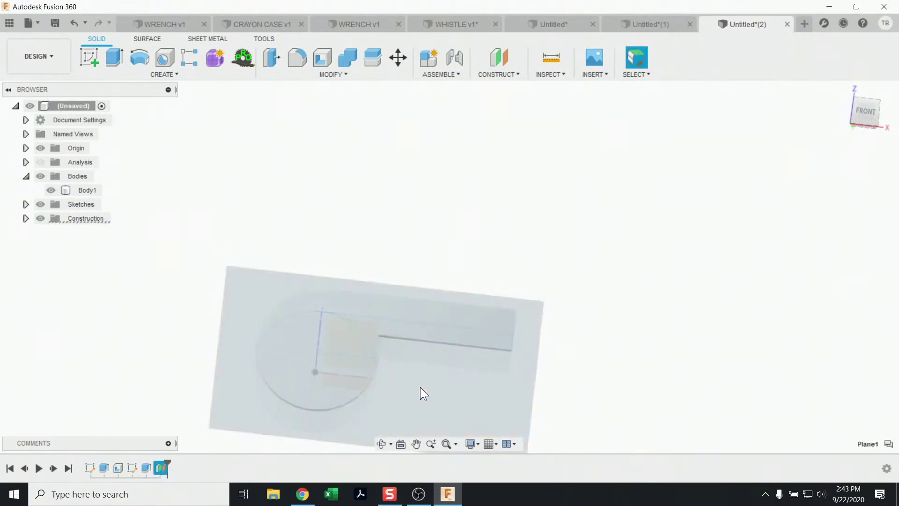
click(421, 384)
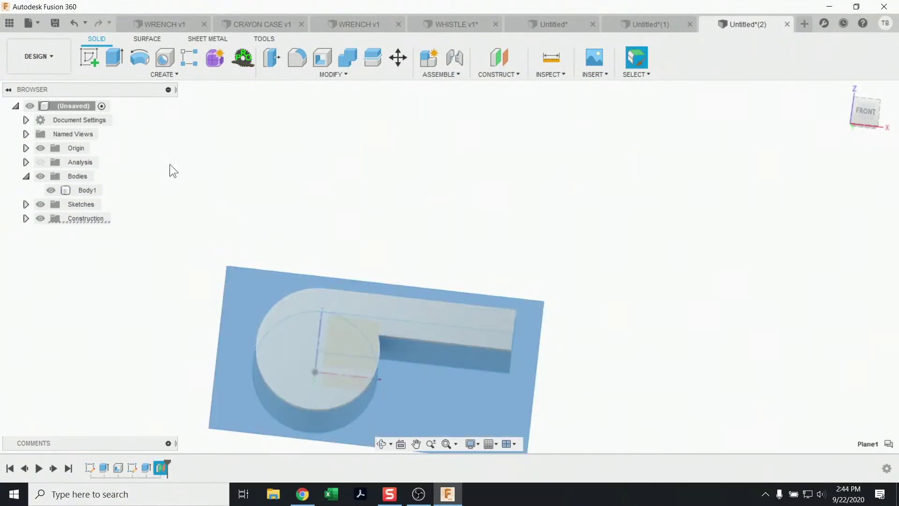
click(88, 58)
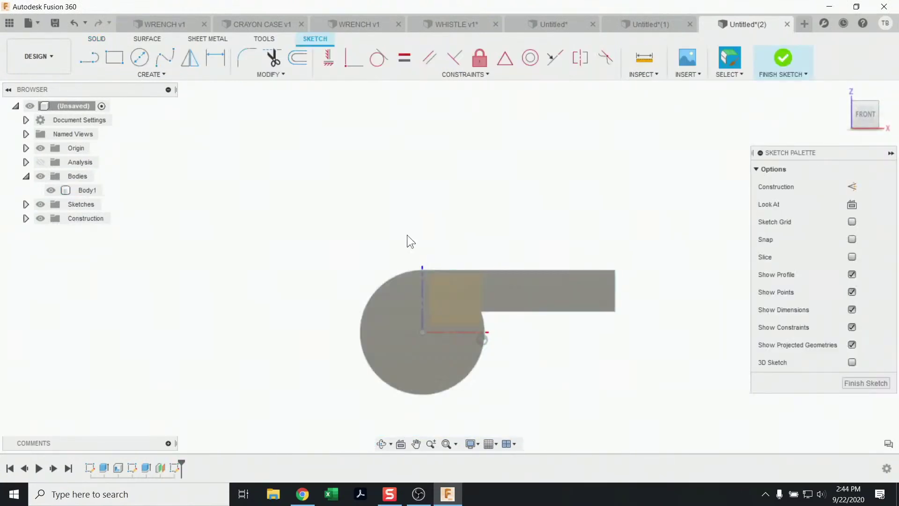
click(89, 58)
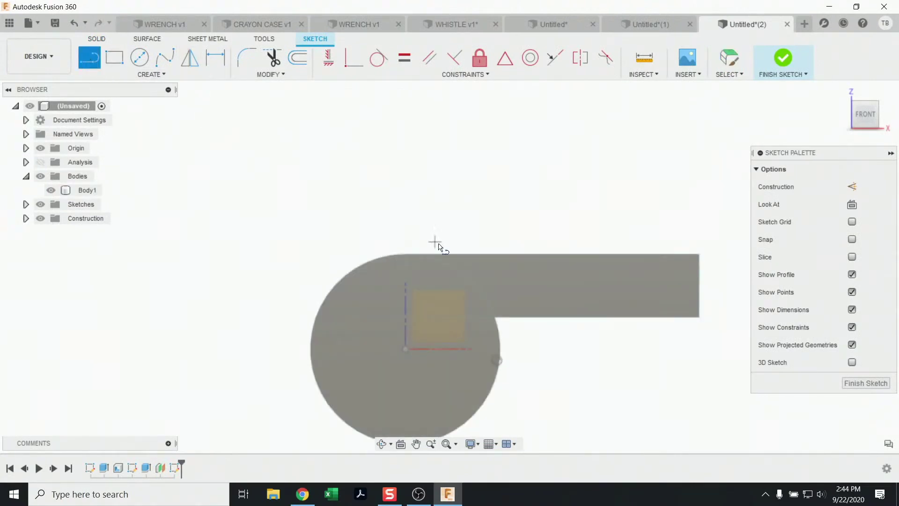
click(397, 195)
click(436, 280)
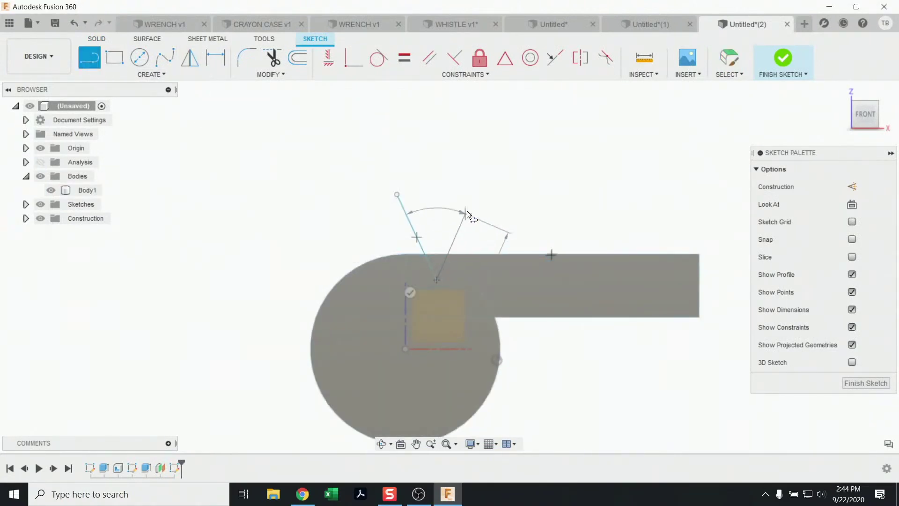
click(396, 195)
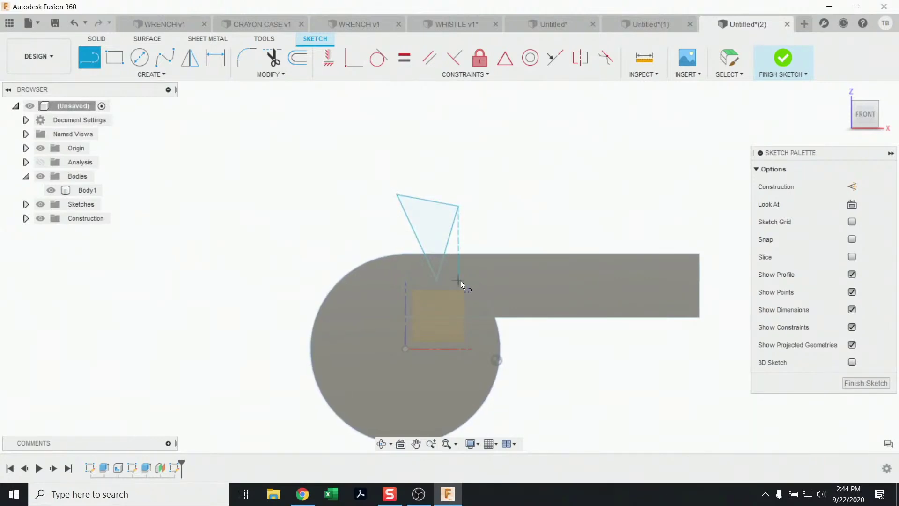
scroll(458, 284, up, 5)
shift+middle_drag(561, 323, 541, 341)
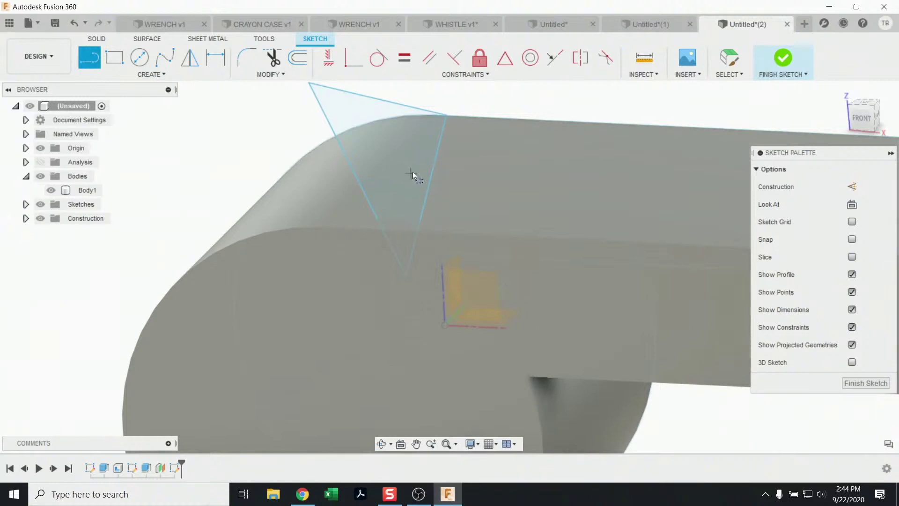
scroll(487, 201, up, 3)
scroll(494, 243, down, 5)
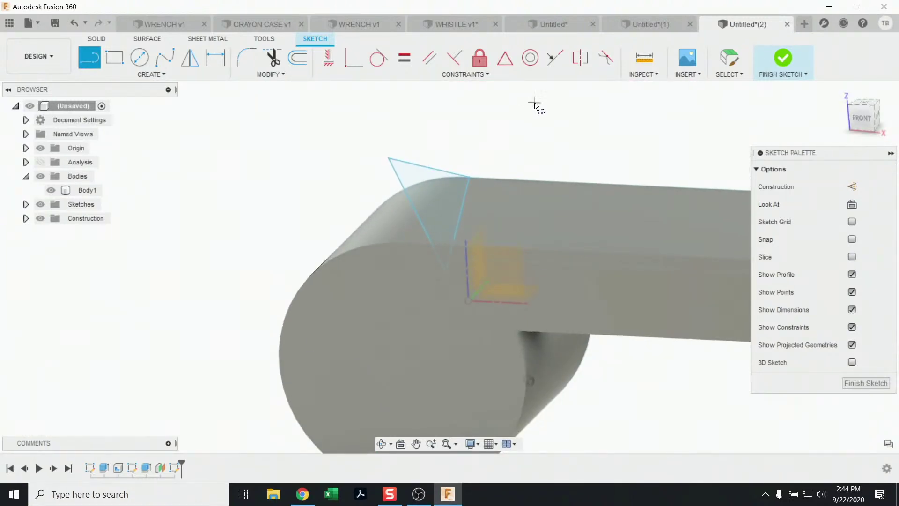
click(776, 58)
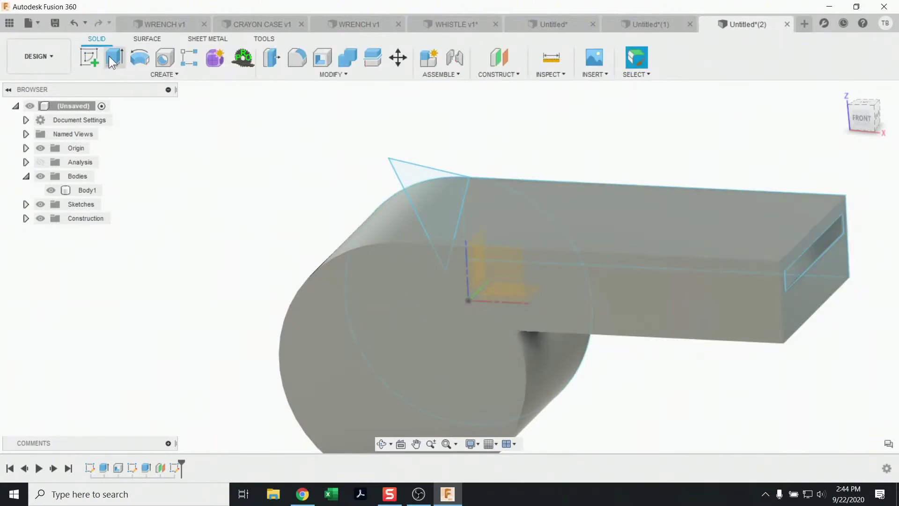
Extrude the triangle -80 mm across the whistle as a cut to open the air hole in the top
click(108, 56)
click(439, 204)
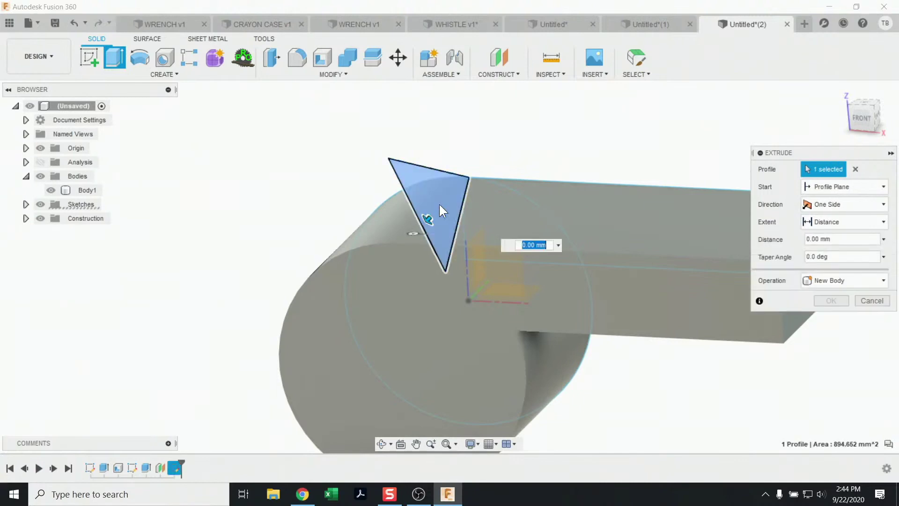
drag(421, 221, 490, 176)
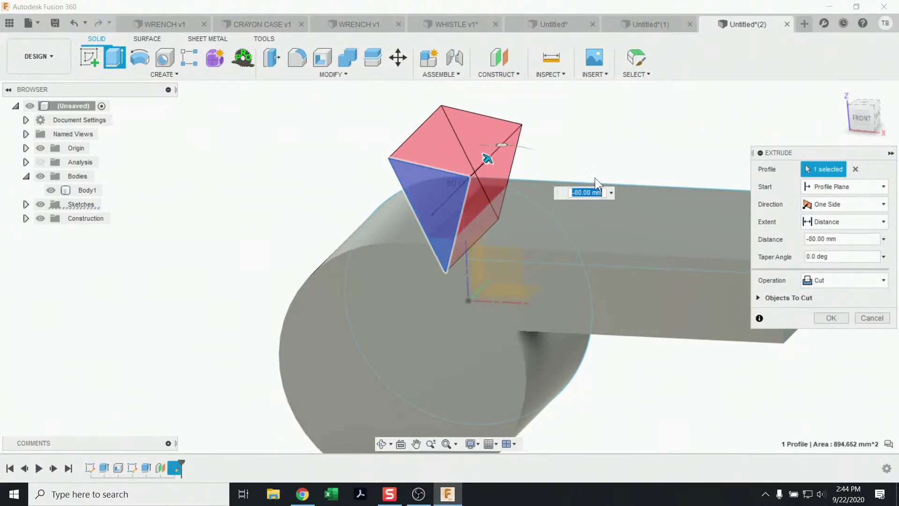
shift+middle_drag(594, 178, 564, 149)
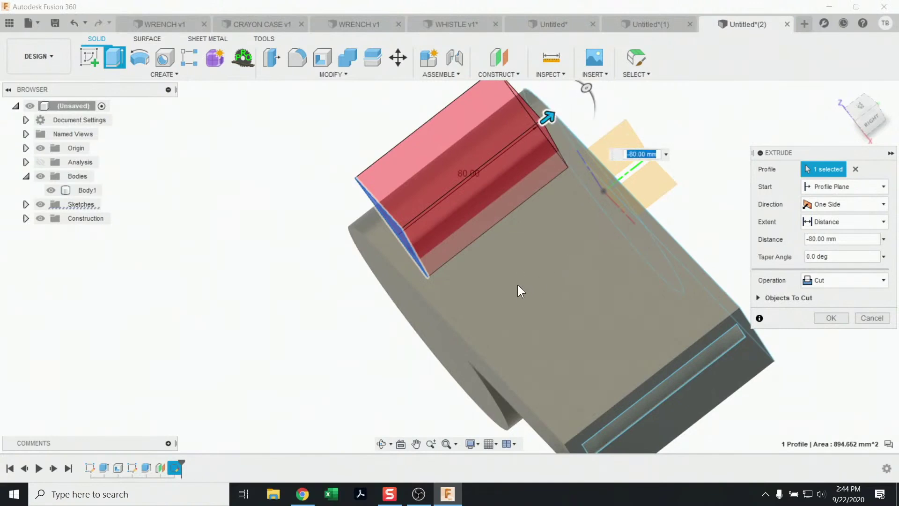
shift+middle_drag(518, 291, 538, 283)
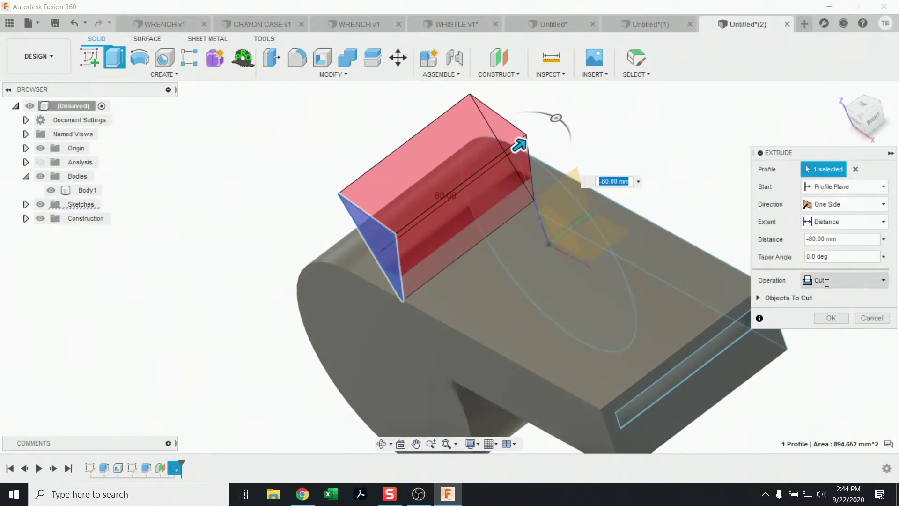
click(832, 319)
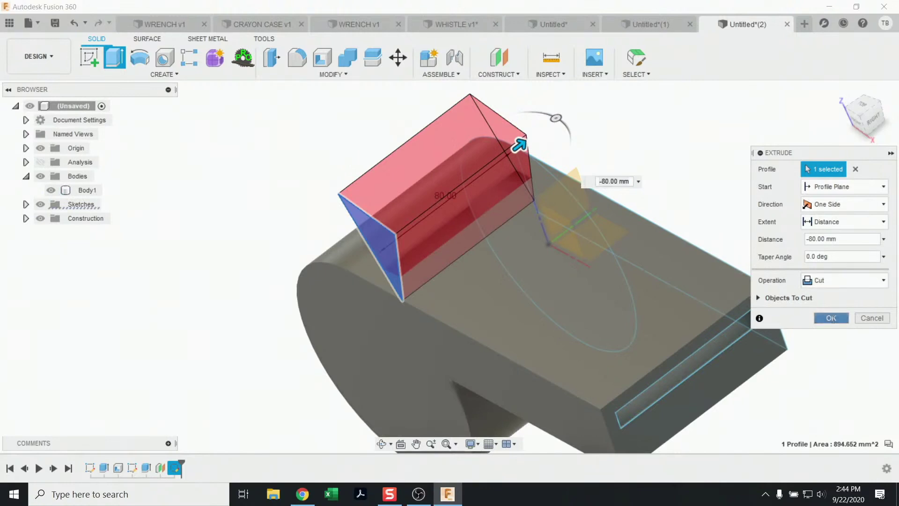
Inspect the new opening in the whistle's top and hide Sketch1, Sketch2 and Sketch3
shift+middle_drag(564, 318, 556, 285)
scroll(365, 256, up, 3)
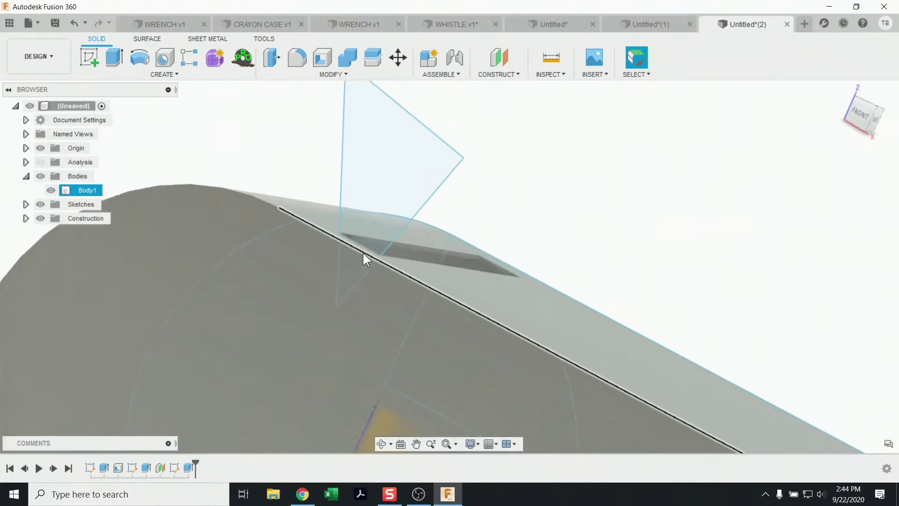
shift+middle_drag(364, 252, 505, 243)
scroll(486, 246, up, 4)
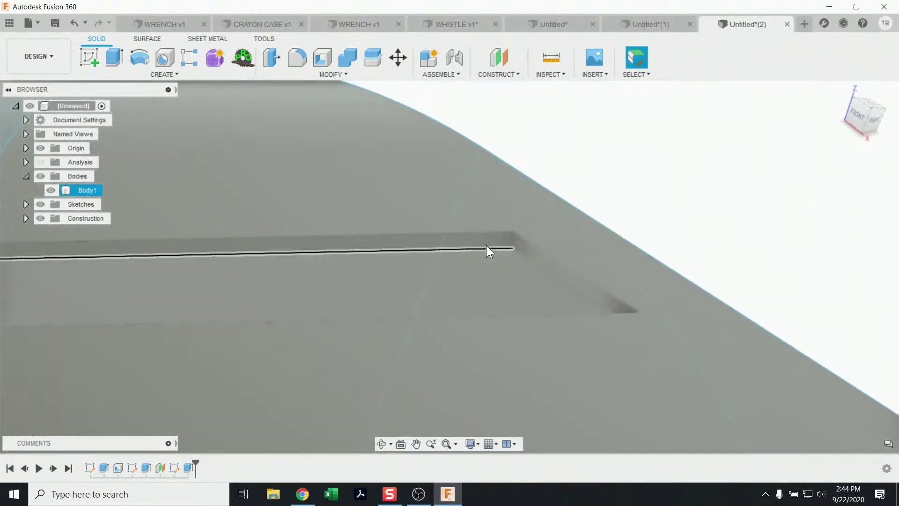
scroll(487, 241, down, 5)
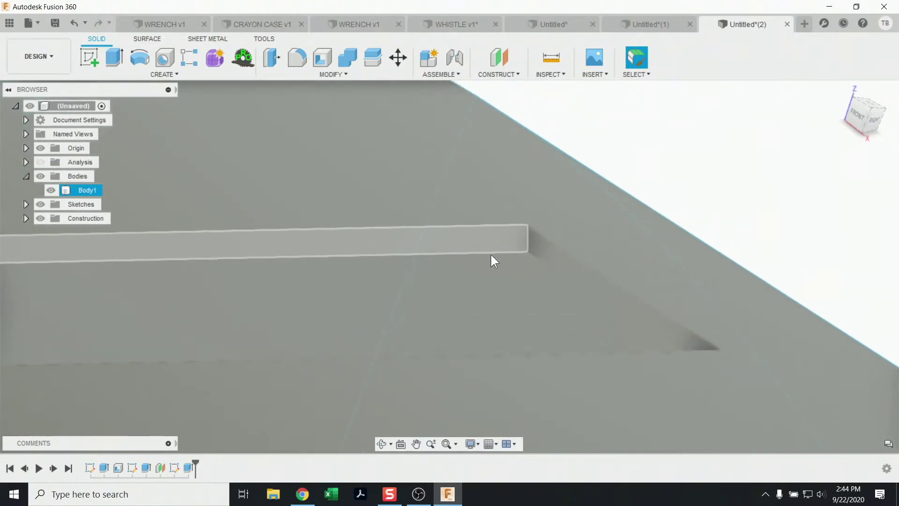
click(557, 265)
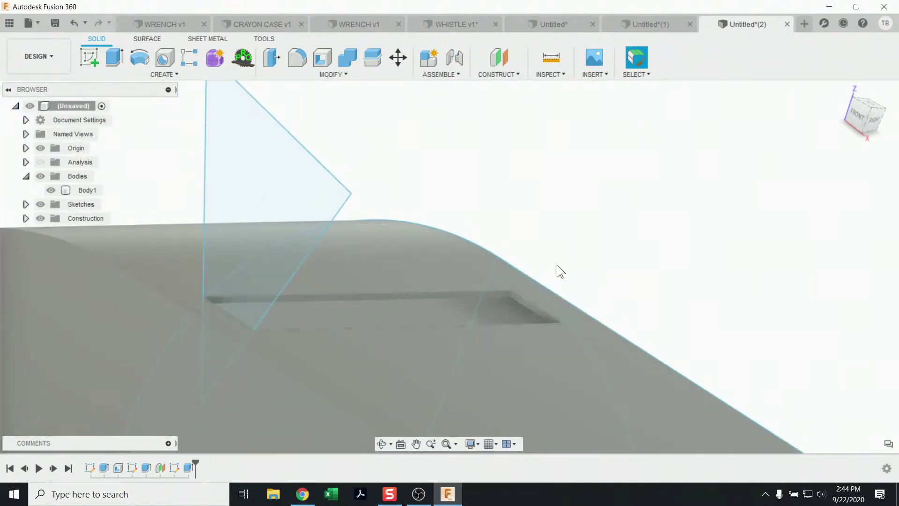
click(25, 204)
click(50, 232)
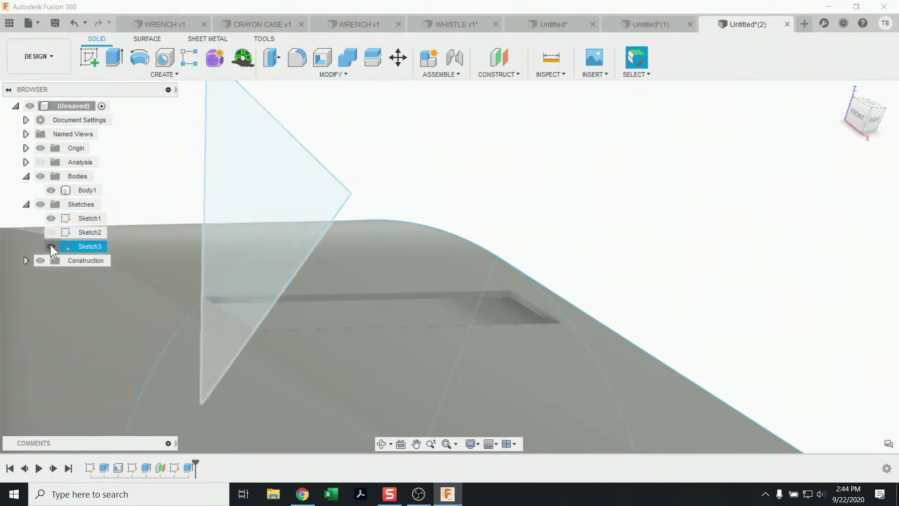
click(50, 246)
click(51, 218)
scroll(279, 300, down, 8)
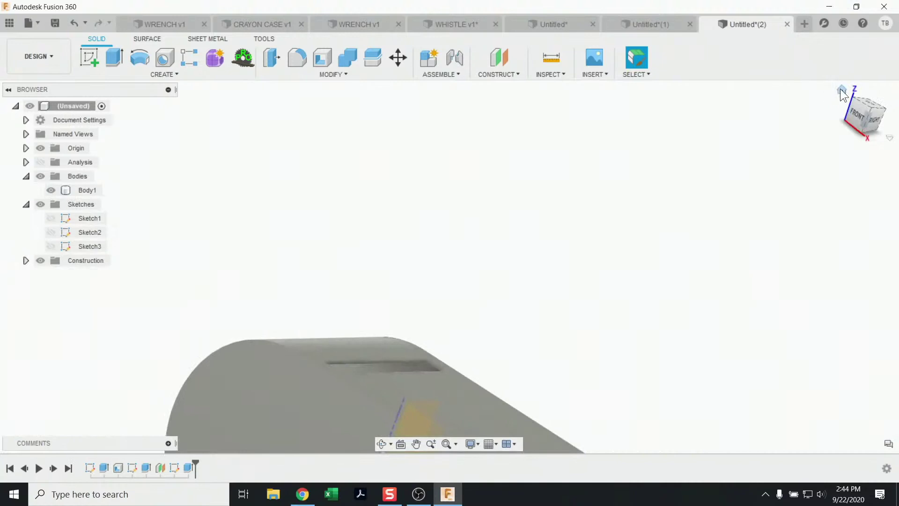
Create a 40 mm diameter sphere as a new body on the vertical YZ origin plane, above the whistle
click(841, 89)
scroll(392, 345, up, 3)
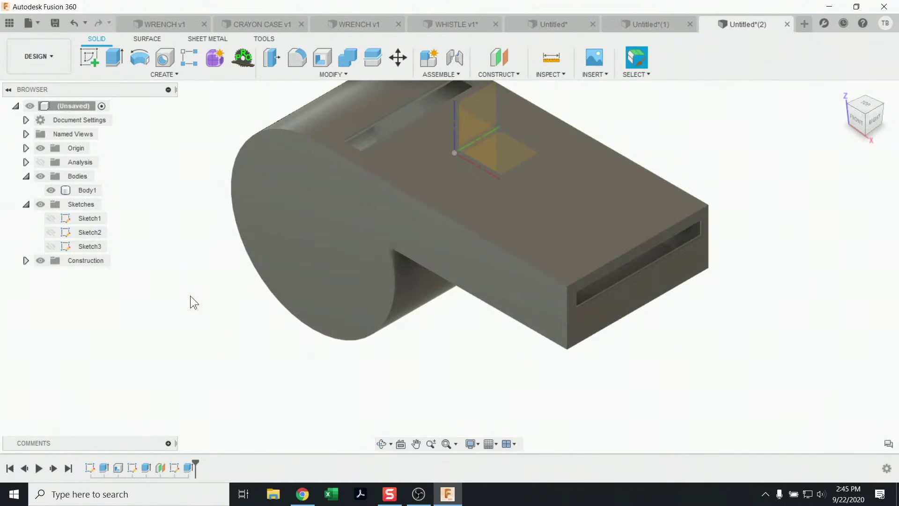
click(175, 78)
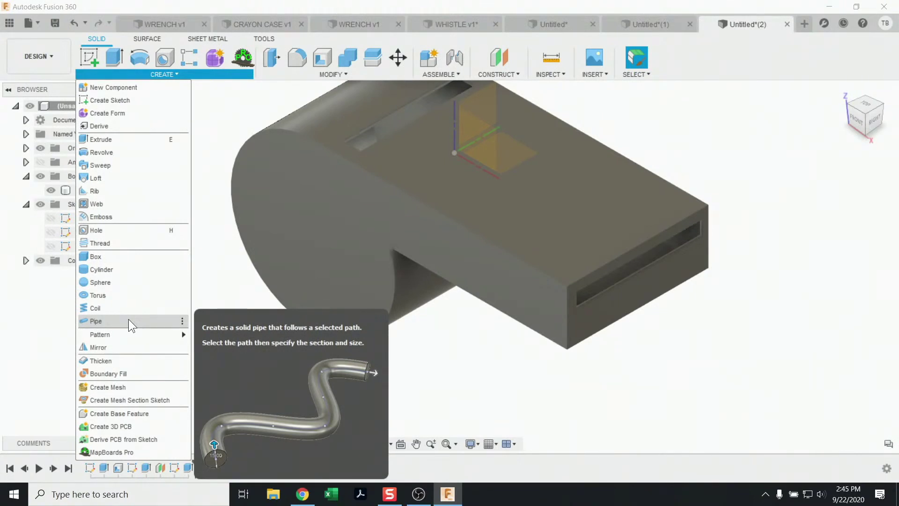
click(134, 282)
scroll(573, 363, up, 3)
scroll(592, 391, down, 4)
scroll(594, 391, down, 2)
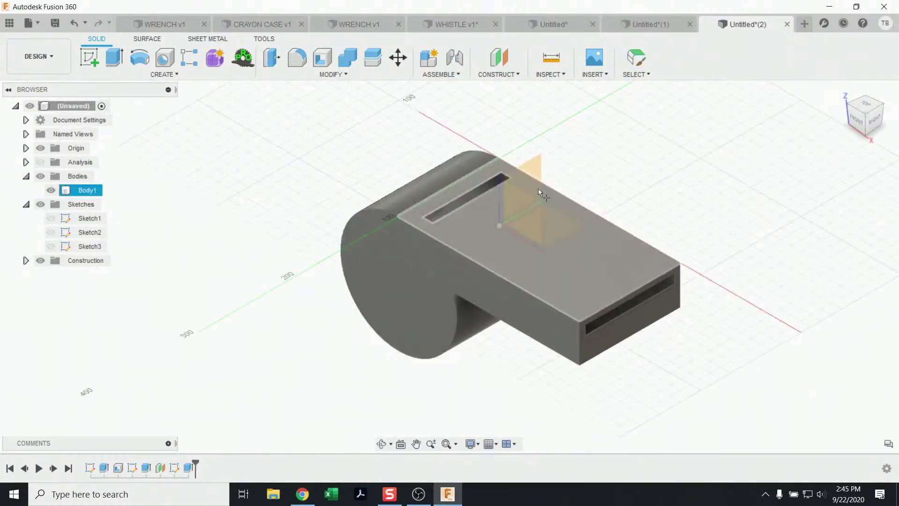
click(537, 168)
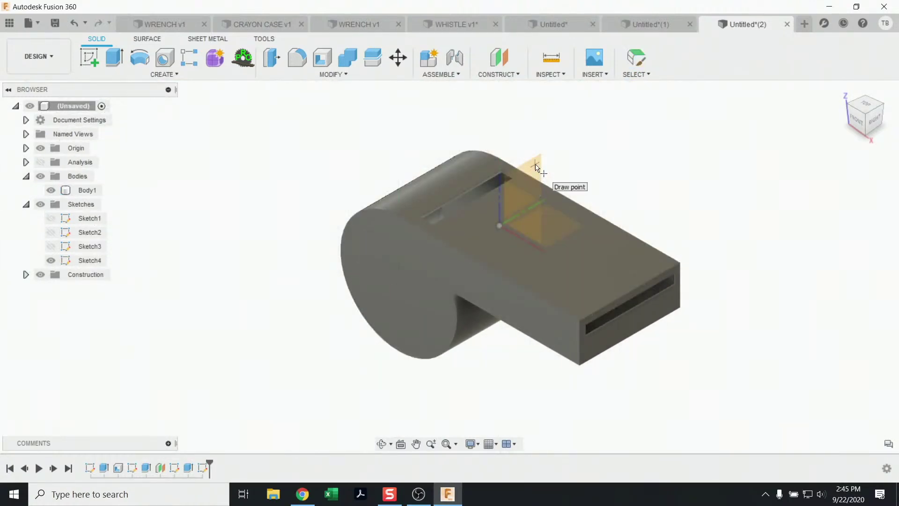
click(537, 107)
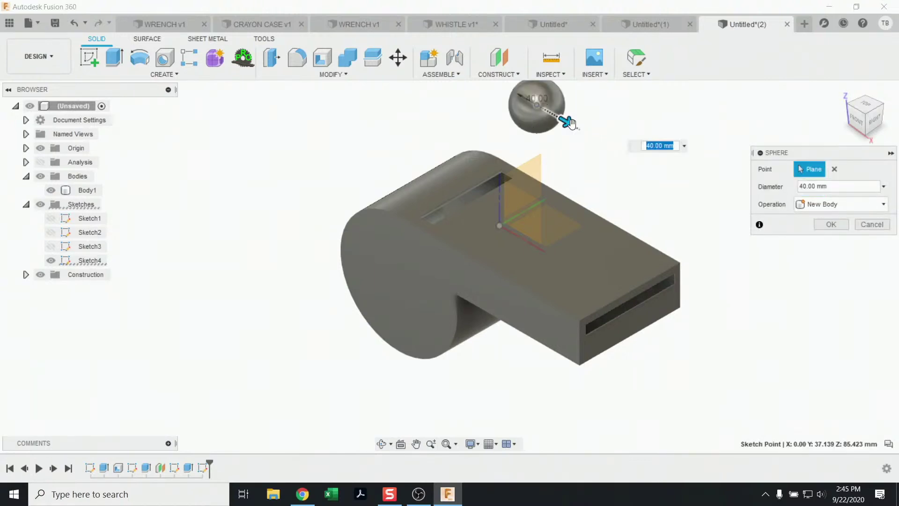
mouse_move(565, 121)
mouse_down()
mouse_move(612, 145)
mouse_move(562, 125)
mouse_move(574, 123)
mouse_up()
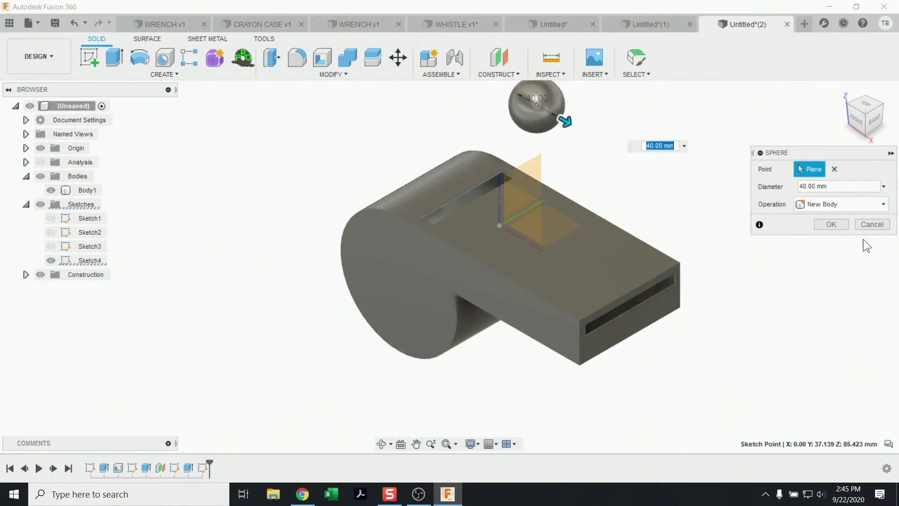
click(830, 225)
Move the sphere body -90 mm in Y so it sits midway across the whistle's width
shift+middle_drag(648, 232, 597, 206)
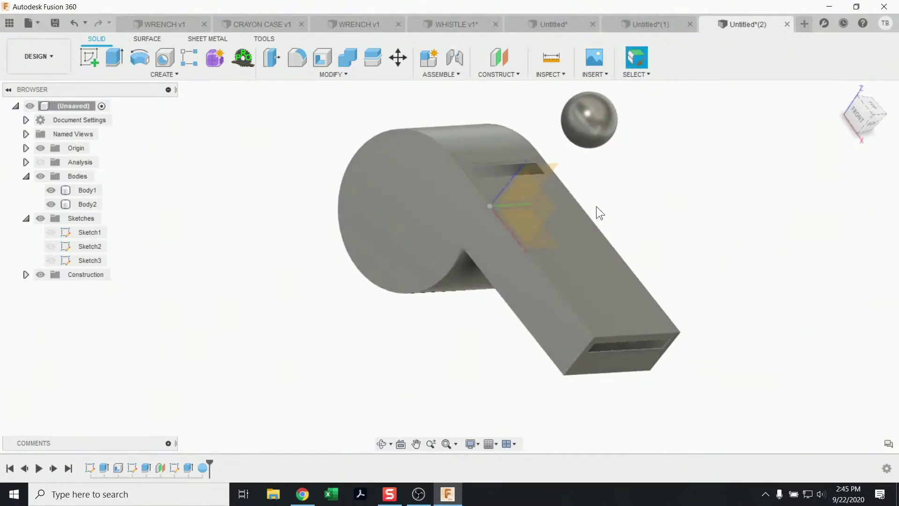
text(s)
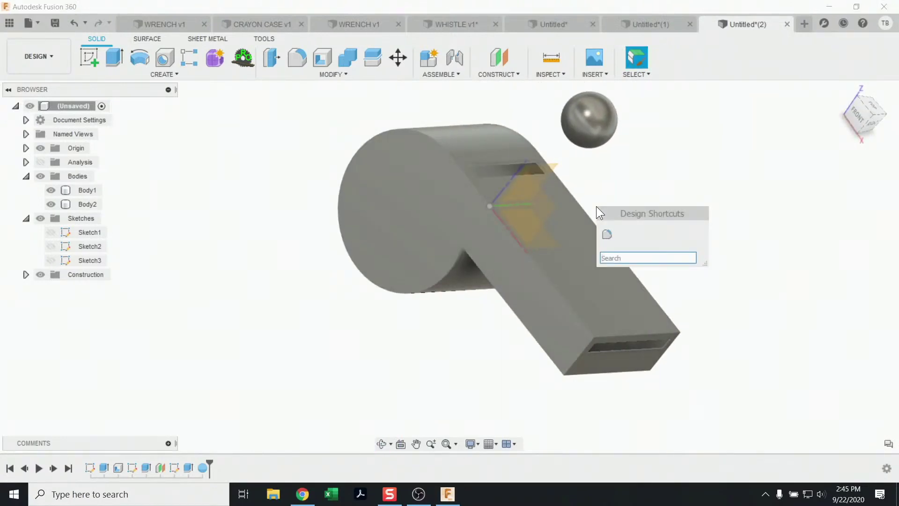
text(move)
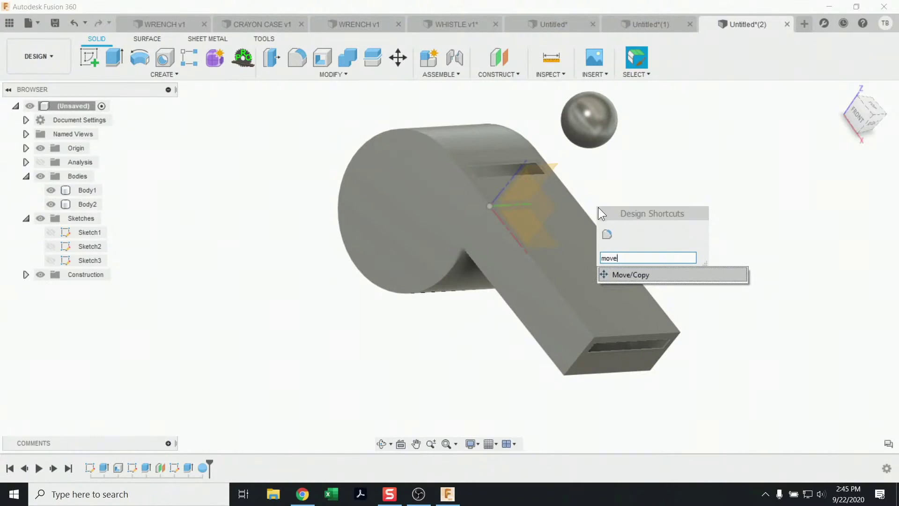
click(634, 273)
click(579, 100)
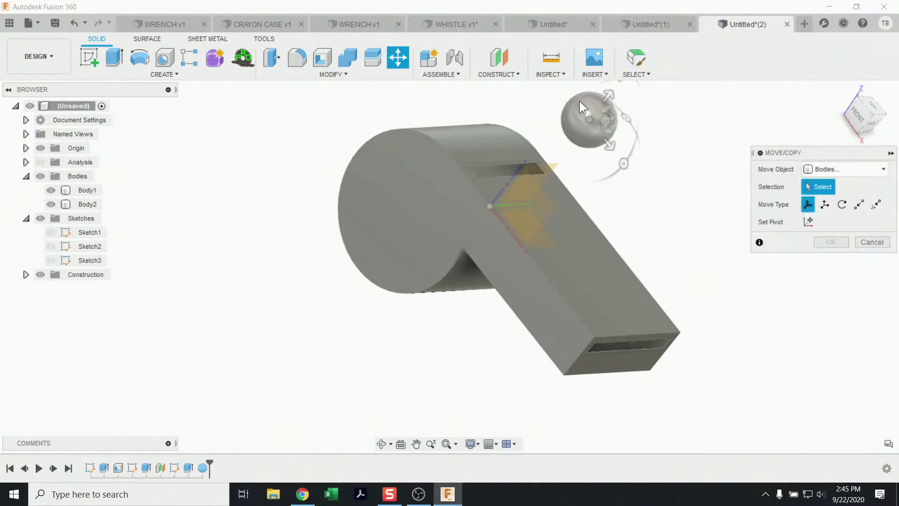
click(580, 102)
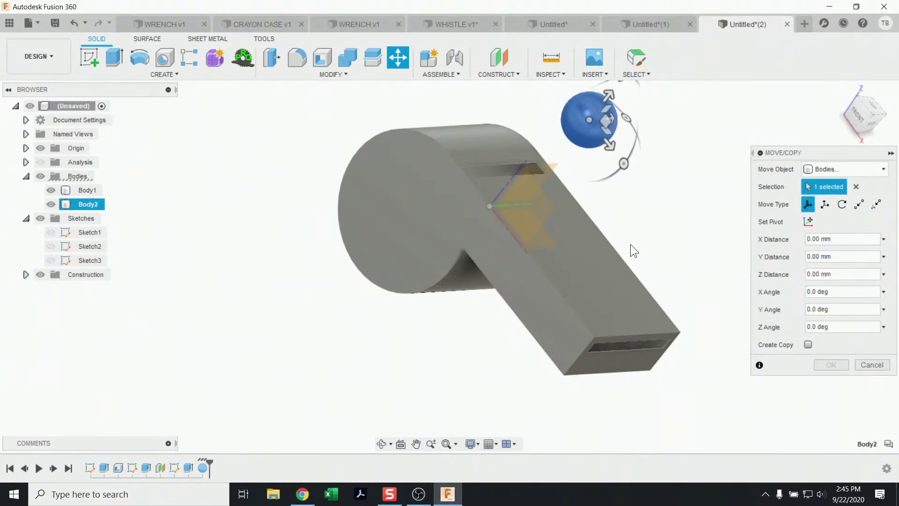
shift+middle_drag(630, 246, 613, 269)
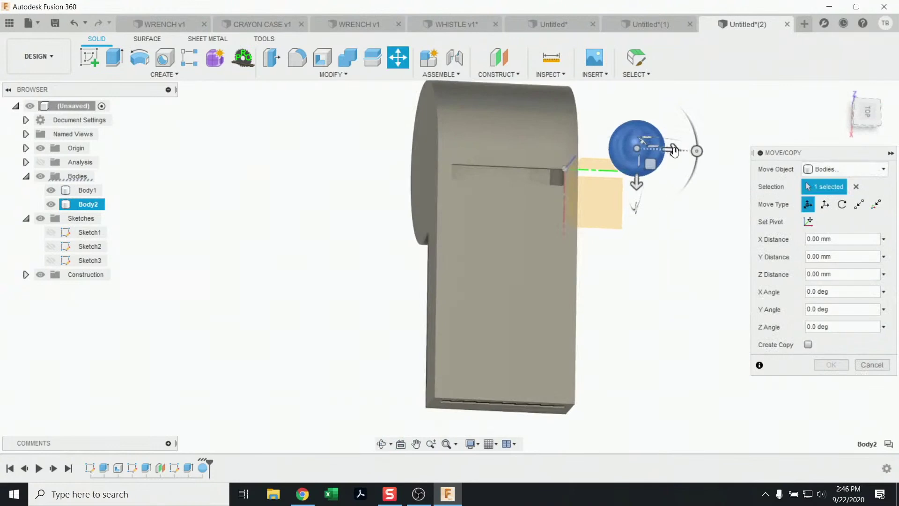
click(866, 114)
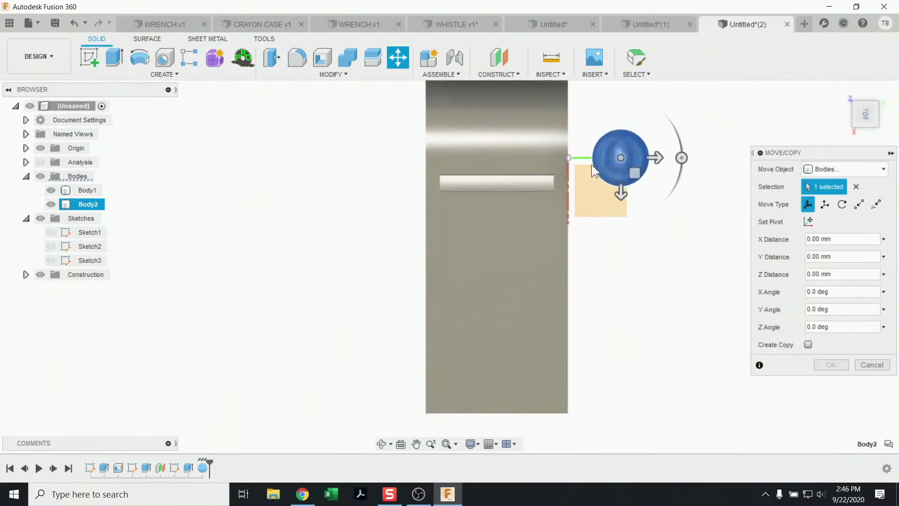
drag(656, 158, 529, 159)
Lower the sphere body -90 mm in Z into the whistle's rounded chamber and finish the move
click(845, 115)
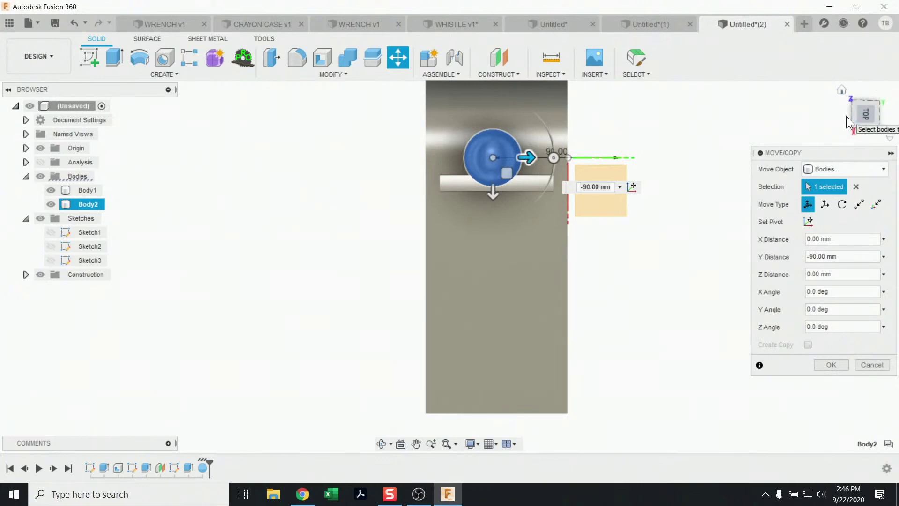
drag(596, 161, 471, 158)
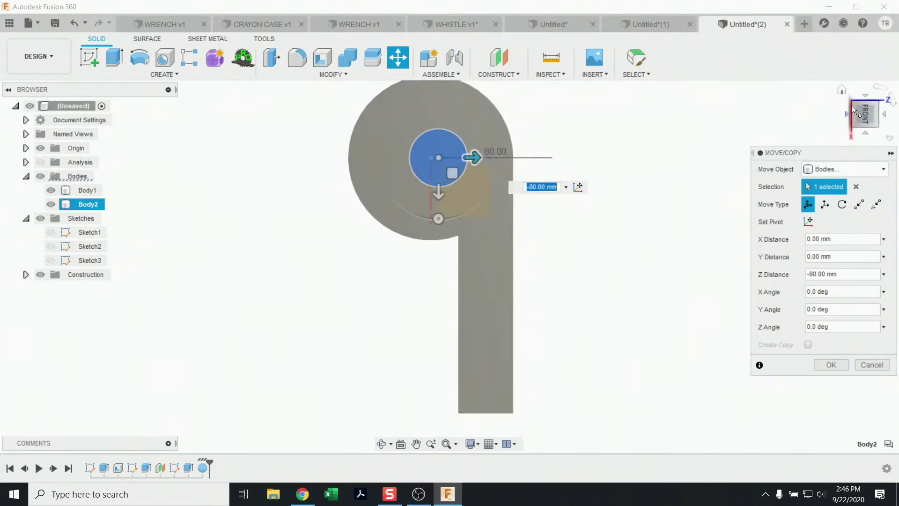
click(866, 97)
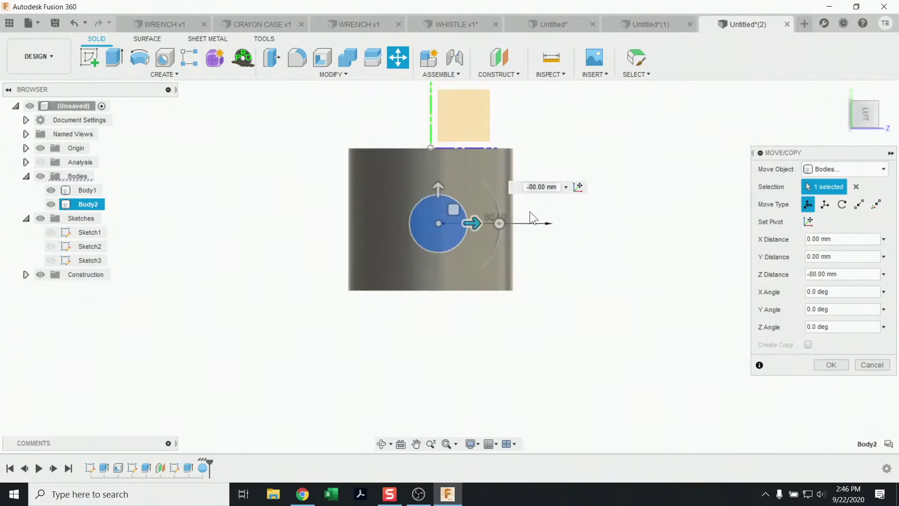
drag(472, 223, 472, 226)
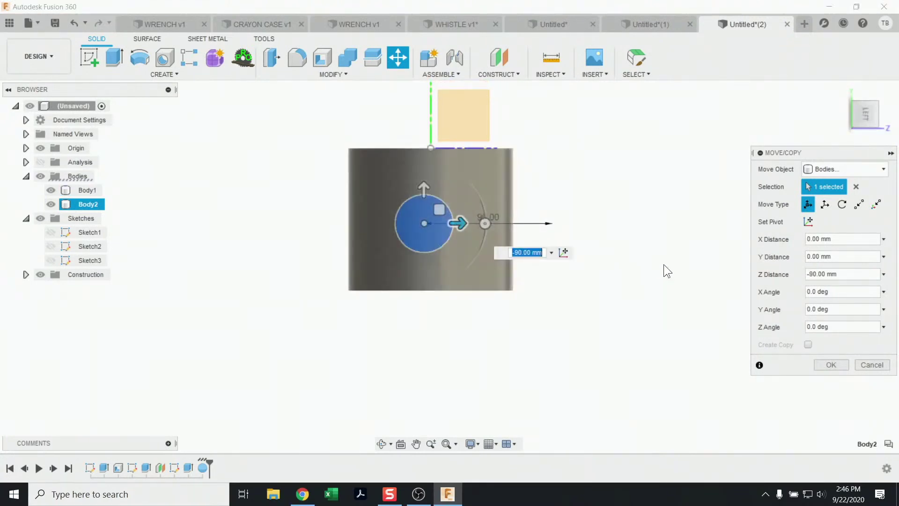
click(842, 89)
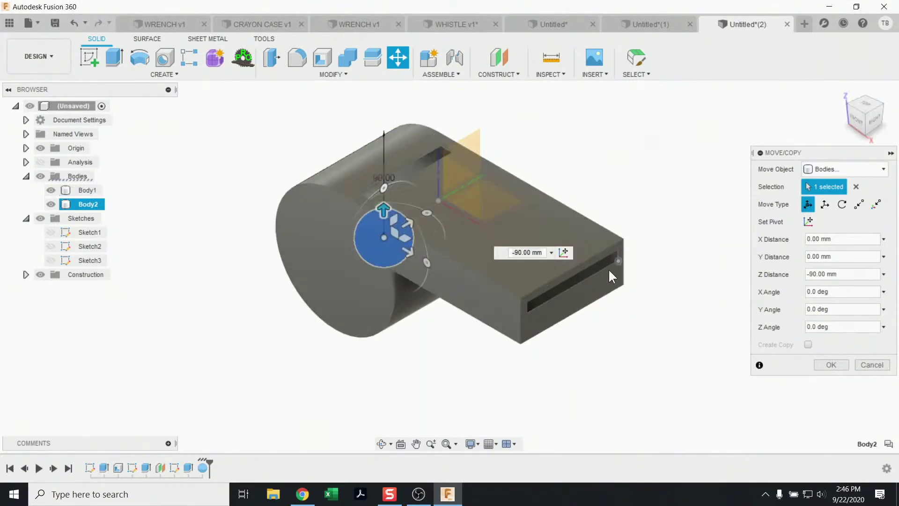
click(835, 365)
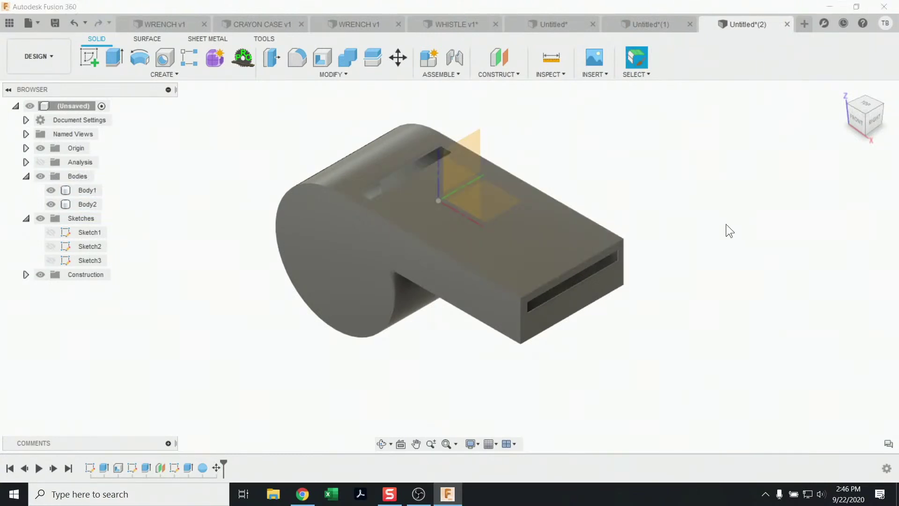
Find glass in the appearance library and apply Glass - Medium Color (Blue) to the whistle body
key(a)
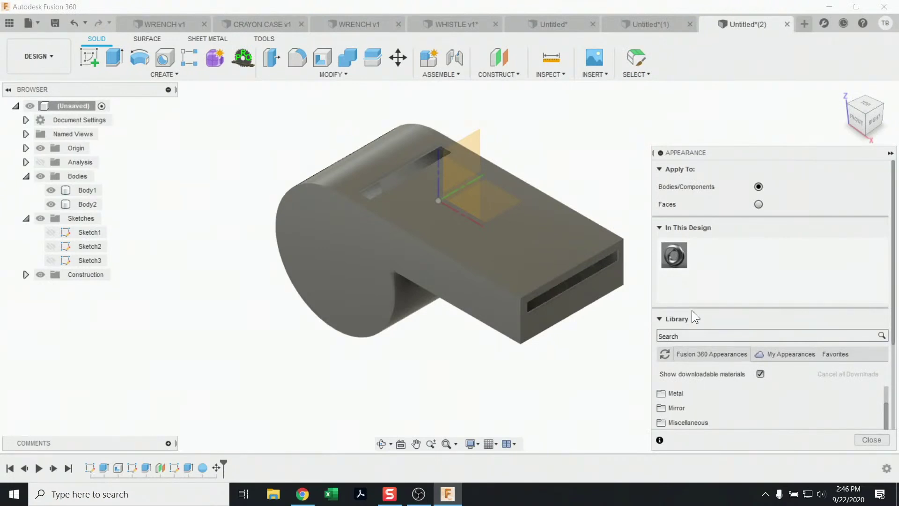
click(699, 336)
text(glass)
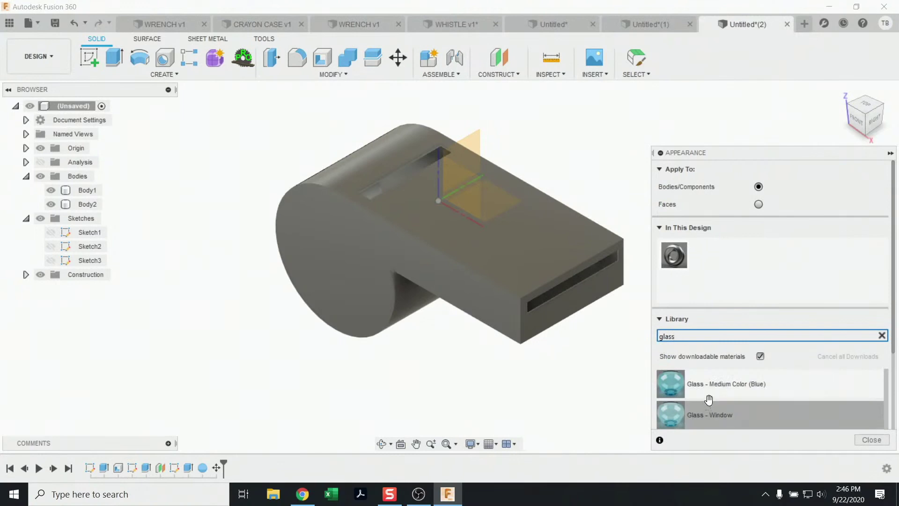
drag(709, 386, 487, 285)
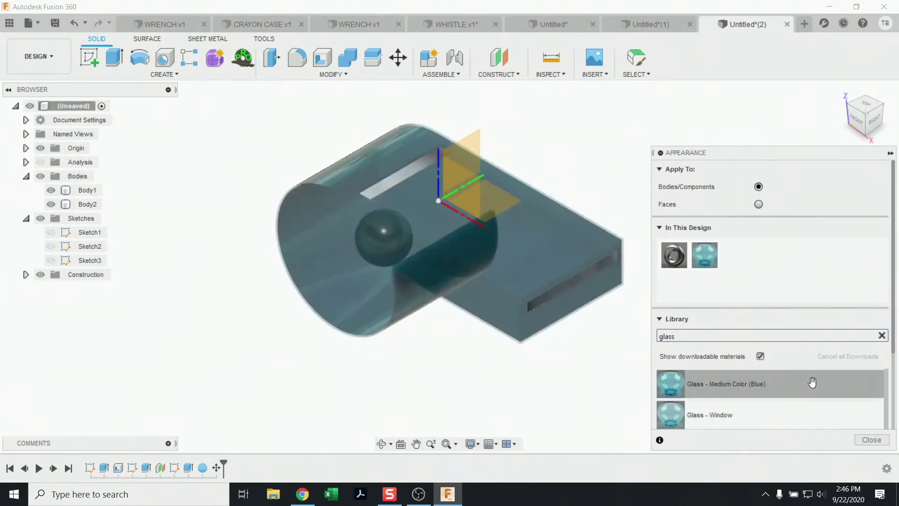
click(872, 440)
Edit the sphere feature inside the whistle's chamber and set its diameter to 65 mm
mouse_move(612, 385)
shift+middle_down()
mouse_move(654, 351)
mouse_move(640, 349)
mouse_move(610, 388)
mouse_move(557, 371)
mouse_move(608, 374)
mouse_move(653, 343)
mouse_move(636, 308)
mouse_move(642, 285)
mouse_move(638, 366)
mouse_move(606, 387)
shift+middle_up()
click(356, 215)
shift+middle_drag(544, 266, 430, 291)
click(452, 276)
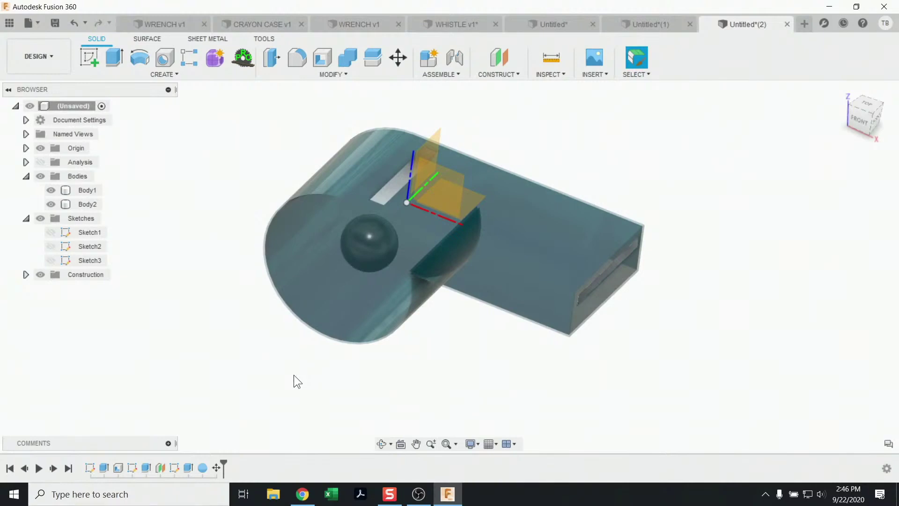
right_click(204, 462)
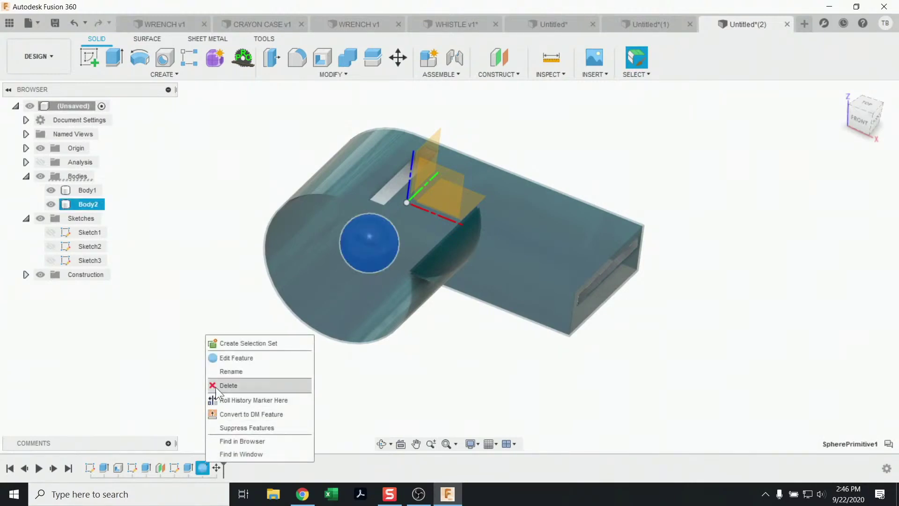
click(230, 357)
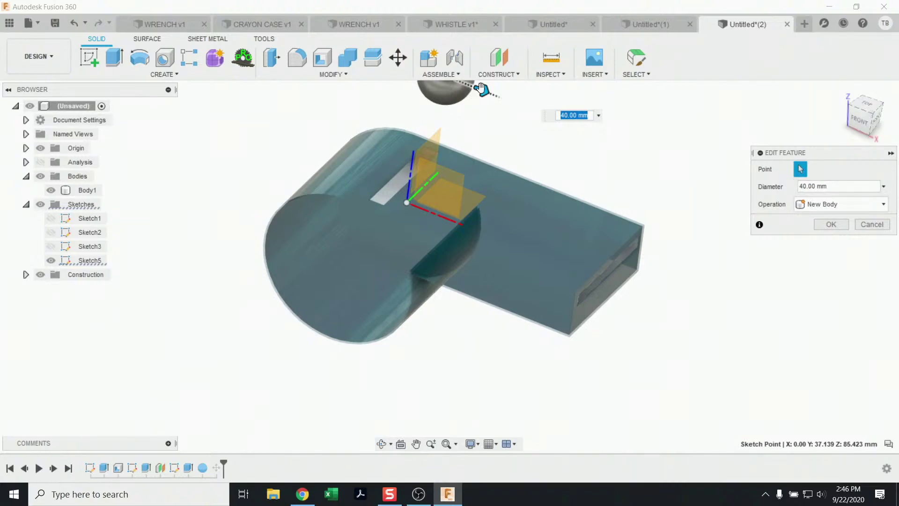
click(817, 186)
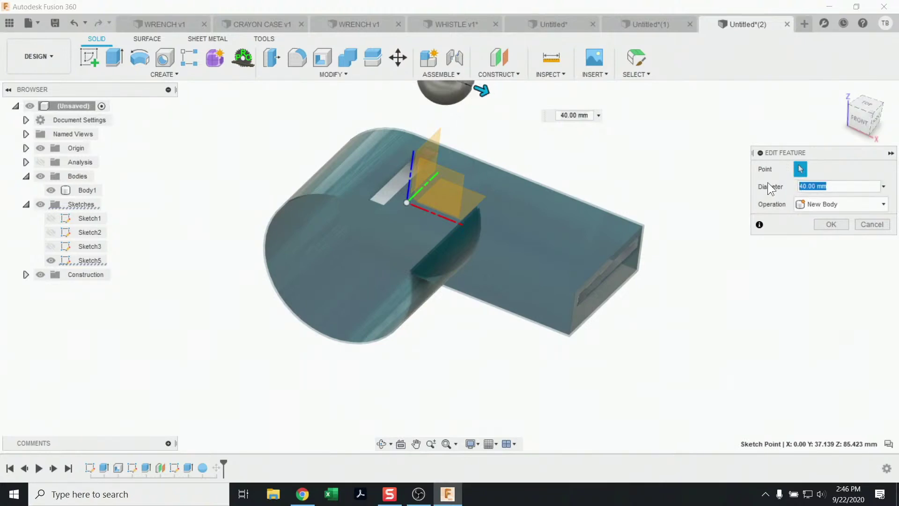
text(65)
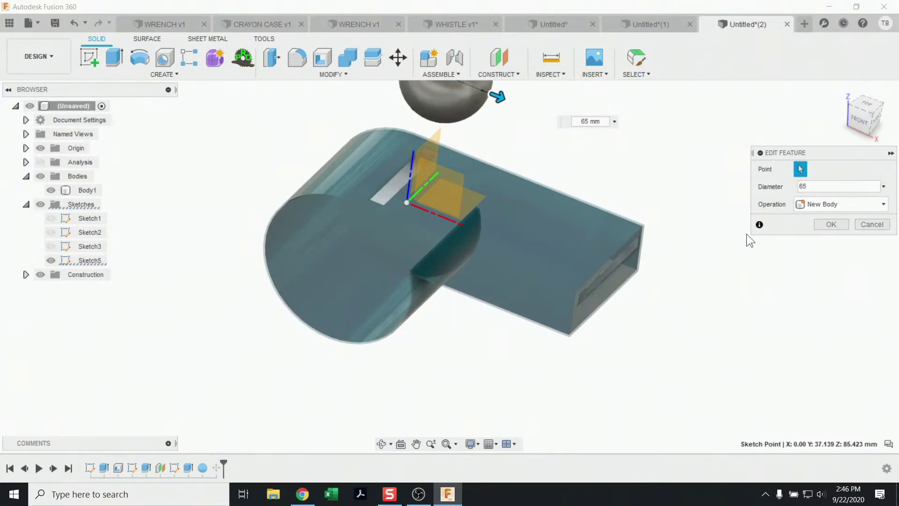
click(824, 225)
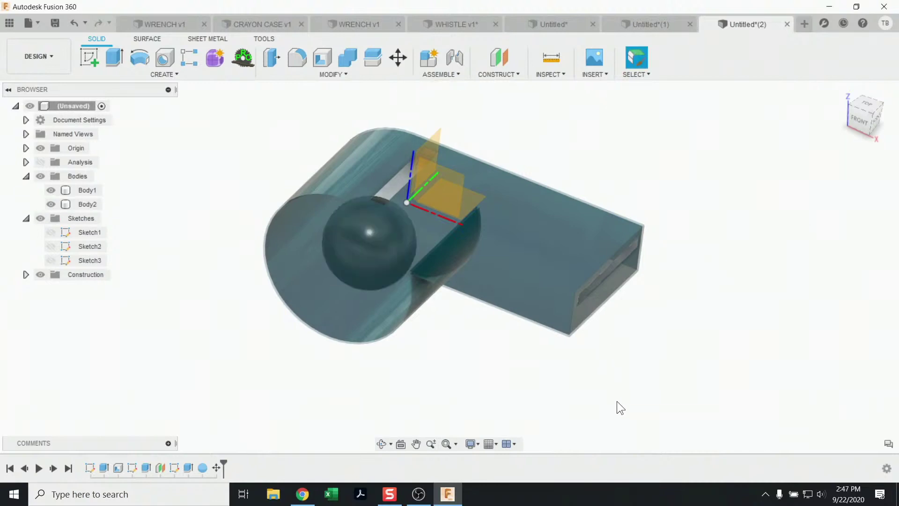
mouse_move(617, 401)
shift+middle_down()
mouse_move(602, 393)
mouse_move(602, 367)
mouse_move(680, 345)
mouse_move(616, 371)
mouse_move(616, 384)
shift+middle_up()
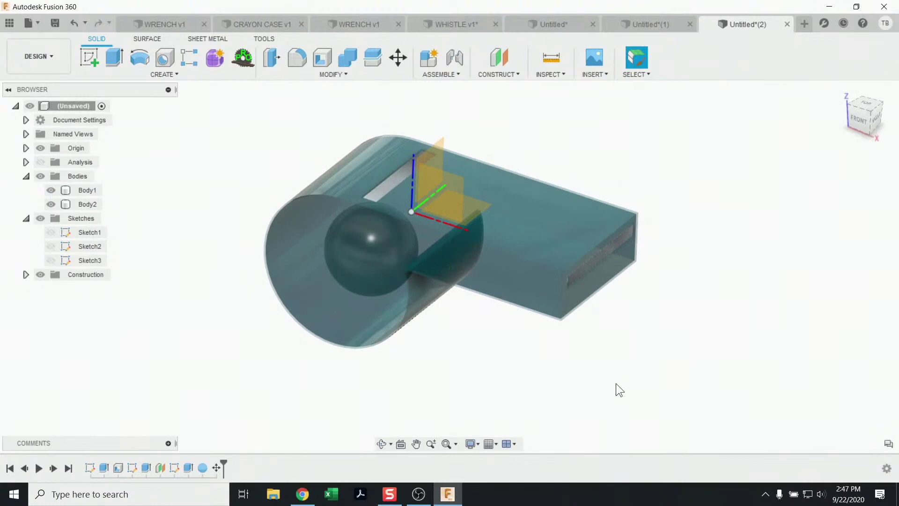